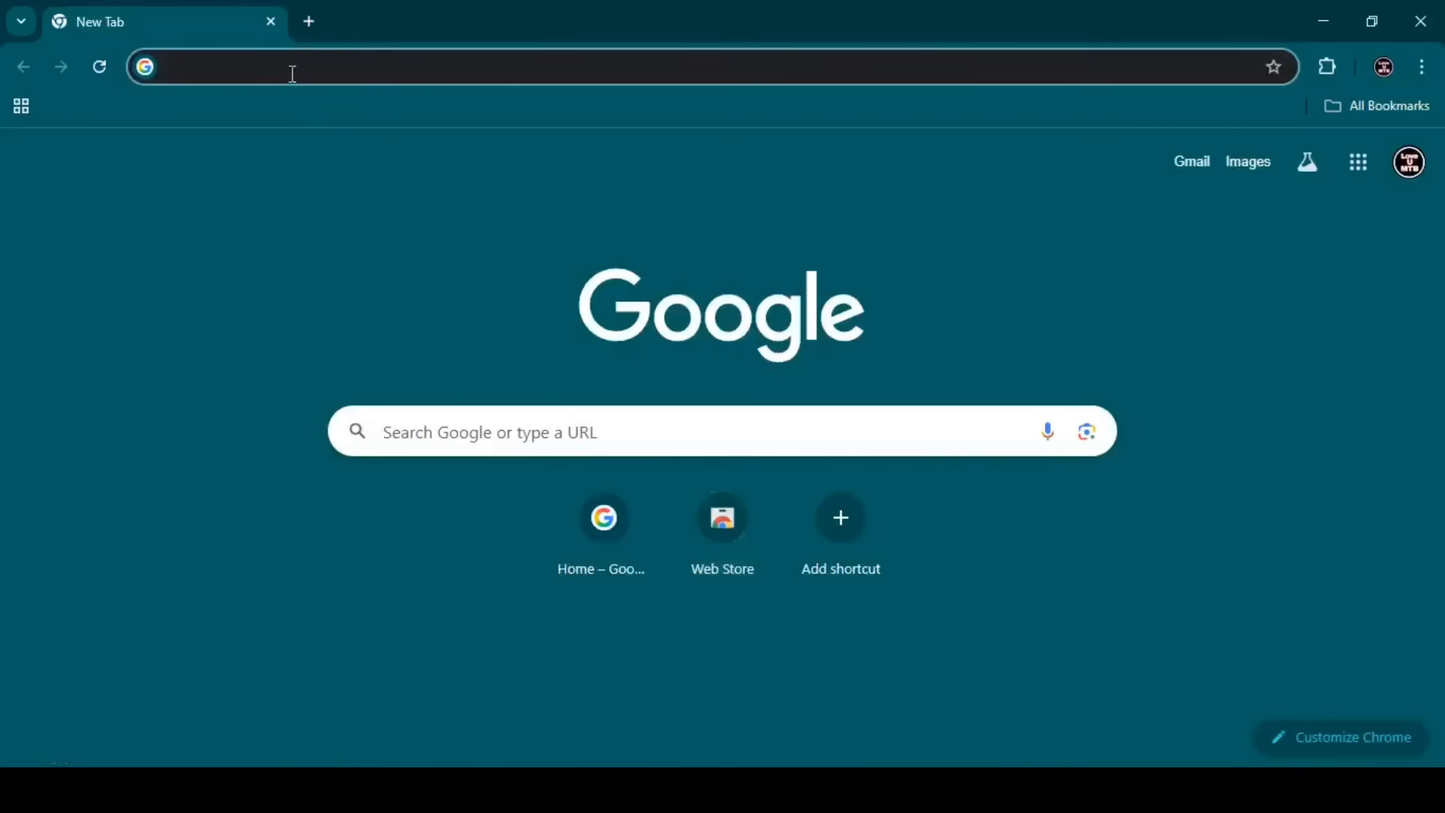
Search 'md 360 news', open MD360 News, and follow the WBSSC SLST Online Apply Link banner.
{"action": "left_click", "coordinate": [292, 74]}
{"action": "left_click", "coordinate": [196, 122]}
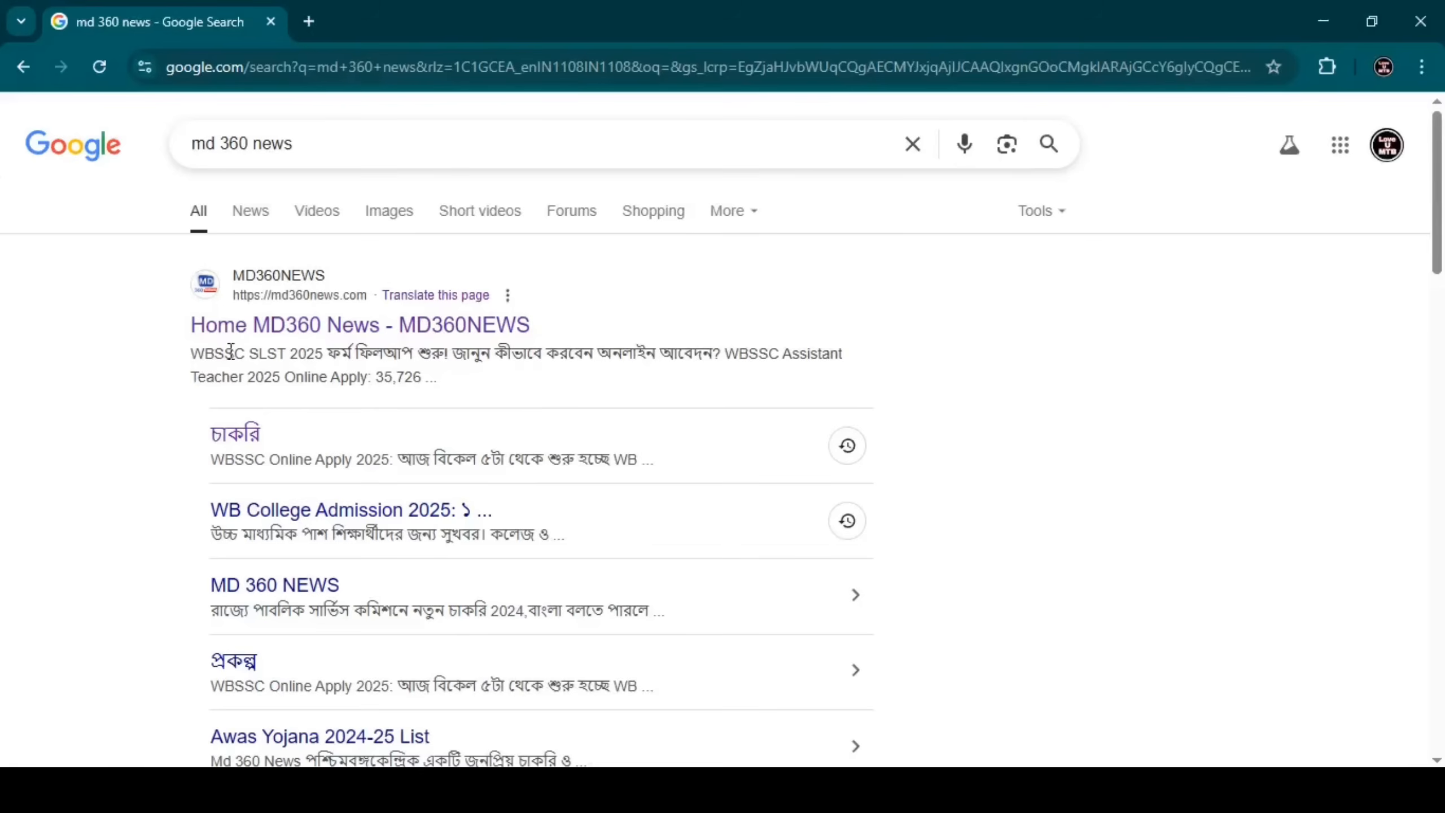
{"action": "left_click", "coordinate": [271, 334]}
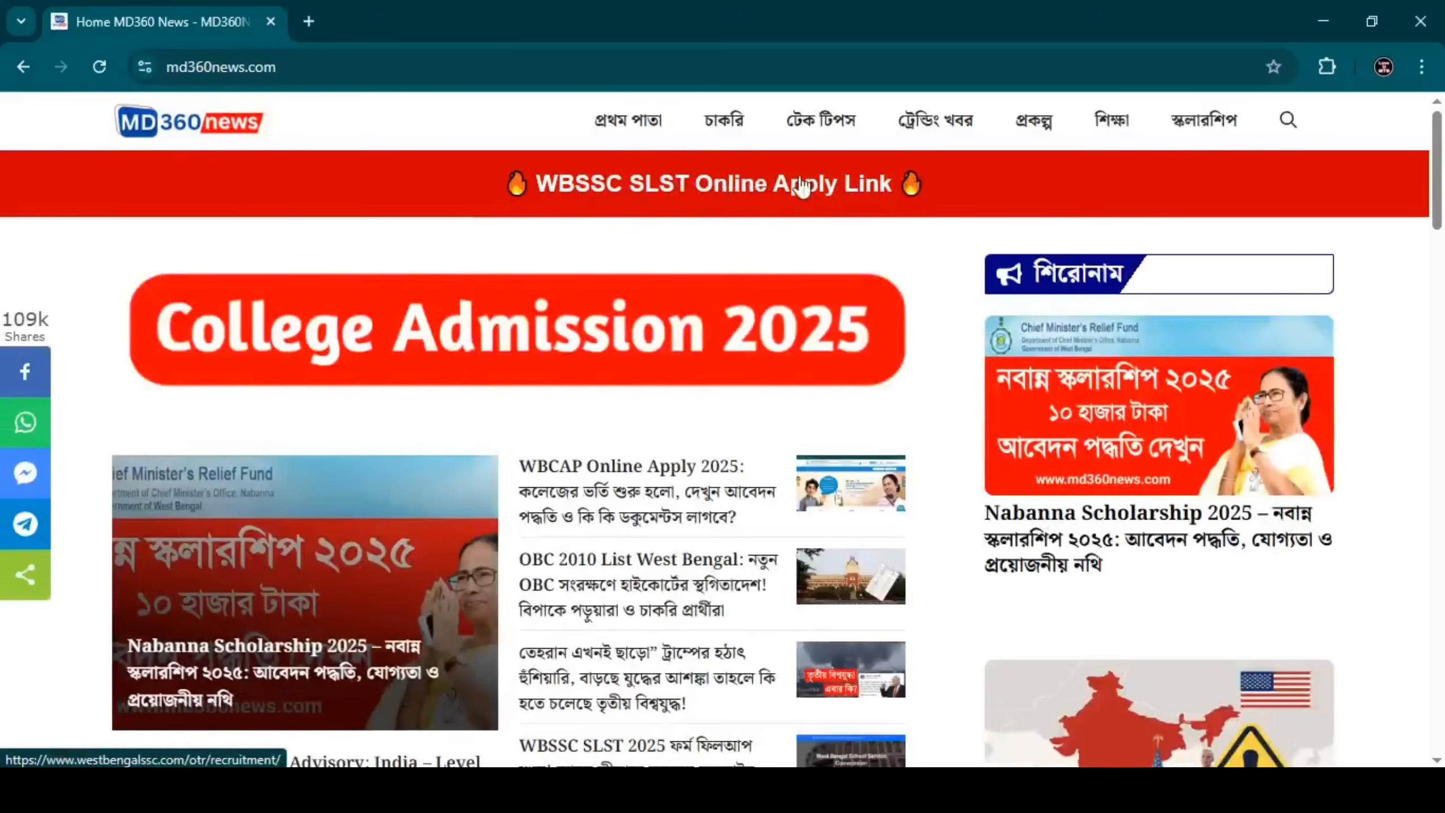
{"action": "left_click", "coordinate": [750, 197]}
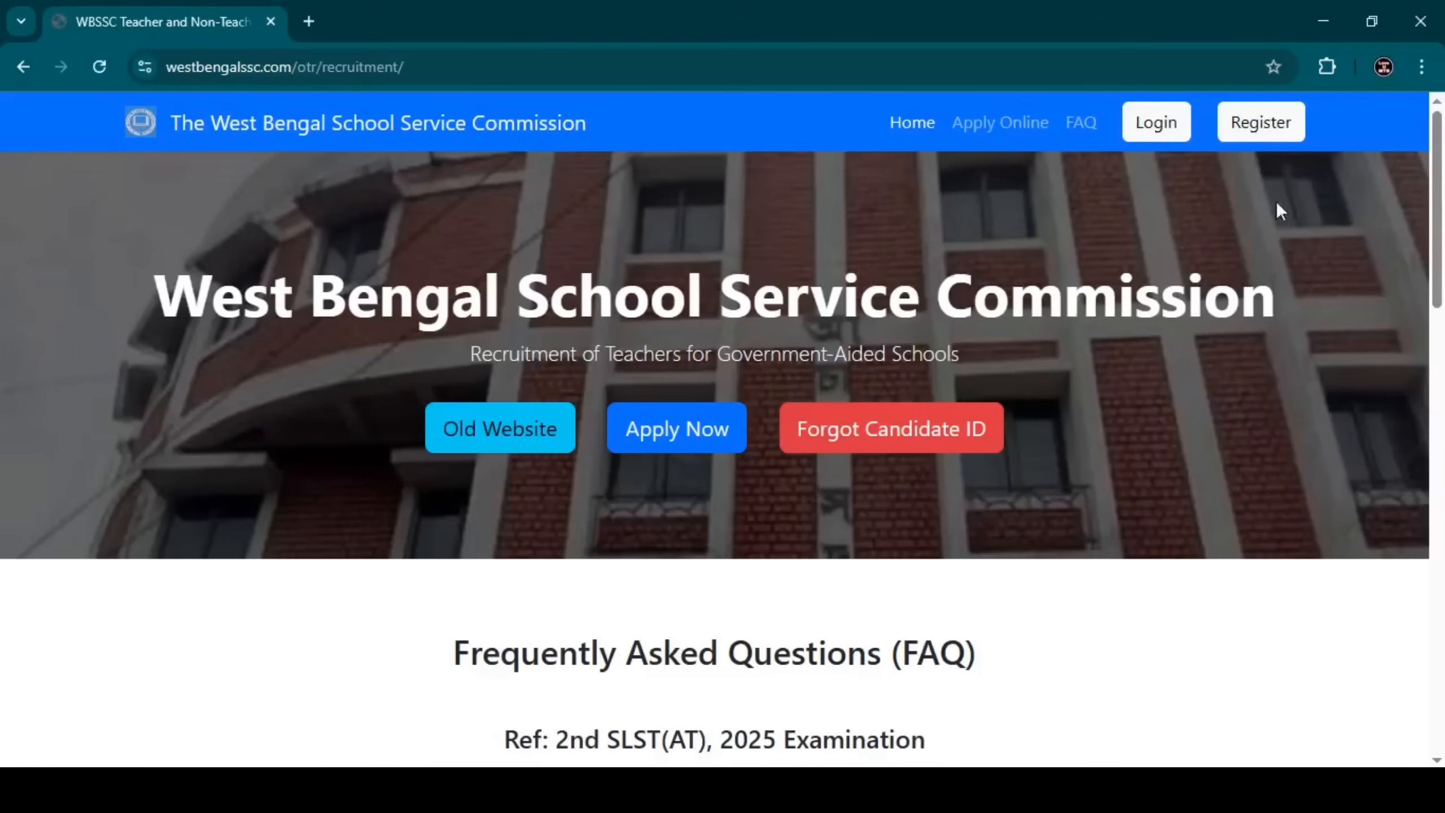
Open the one-time registration form and tick Class Level IX-X.
{"action": "left_click", "coordinate": [1281, 142]}
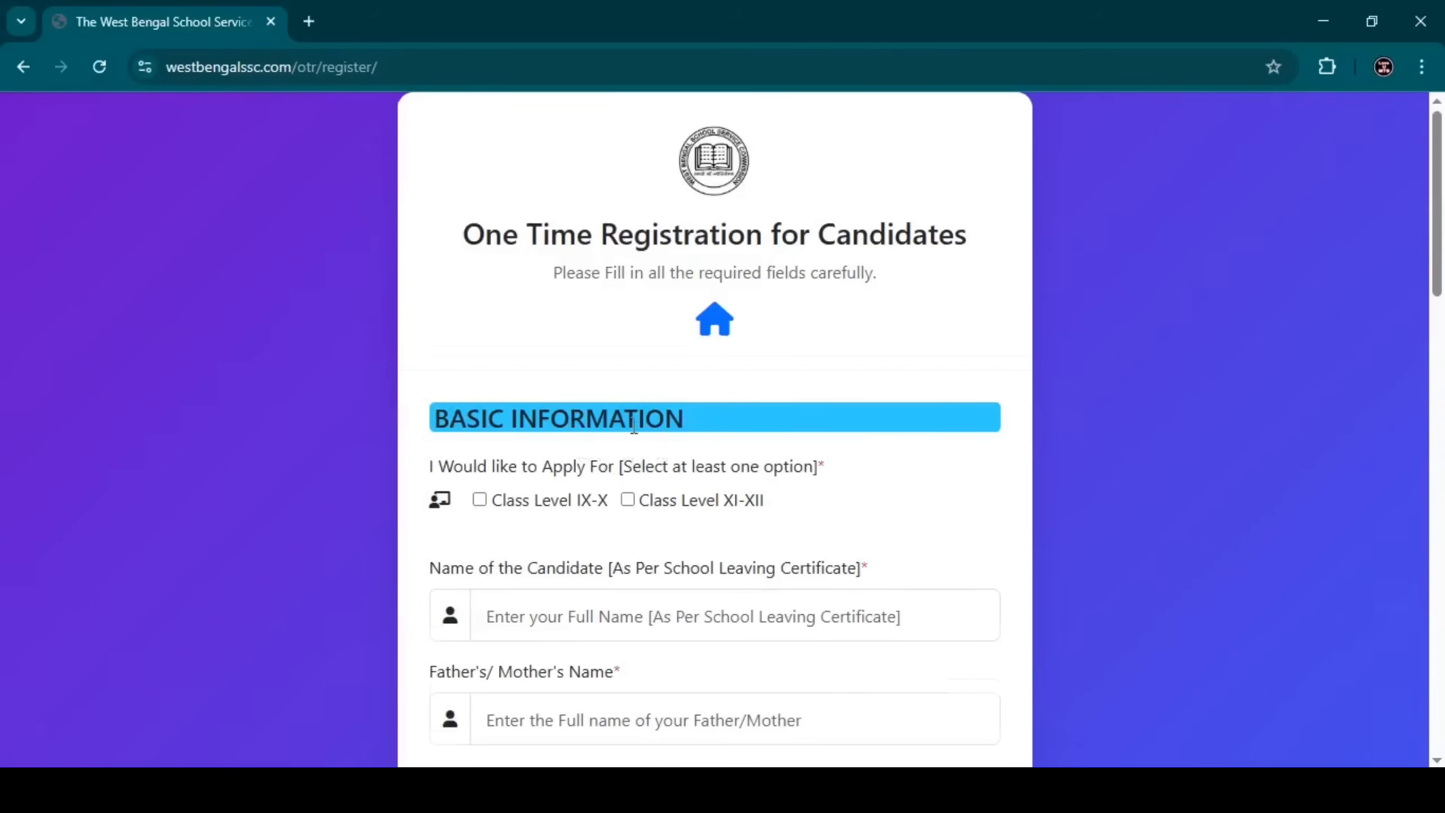
{"action": "scroll", "coordinate": [645, 433], "scroll_direction": "down", "scroll_amount": 2}
{"action": "scroll", "coordinate": [531, 374], "scroll_direction": "down", "scroll_amount": 2}
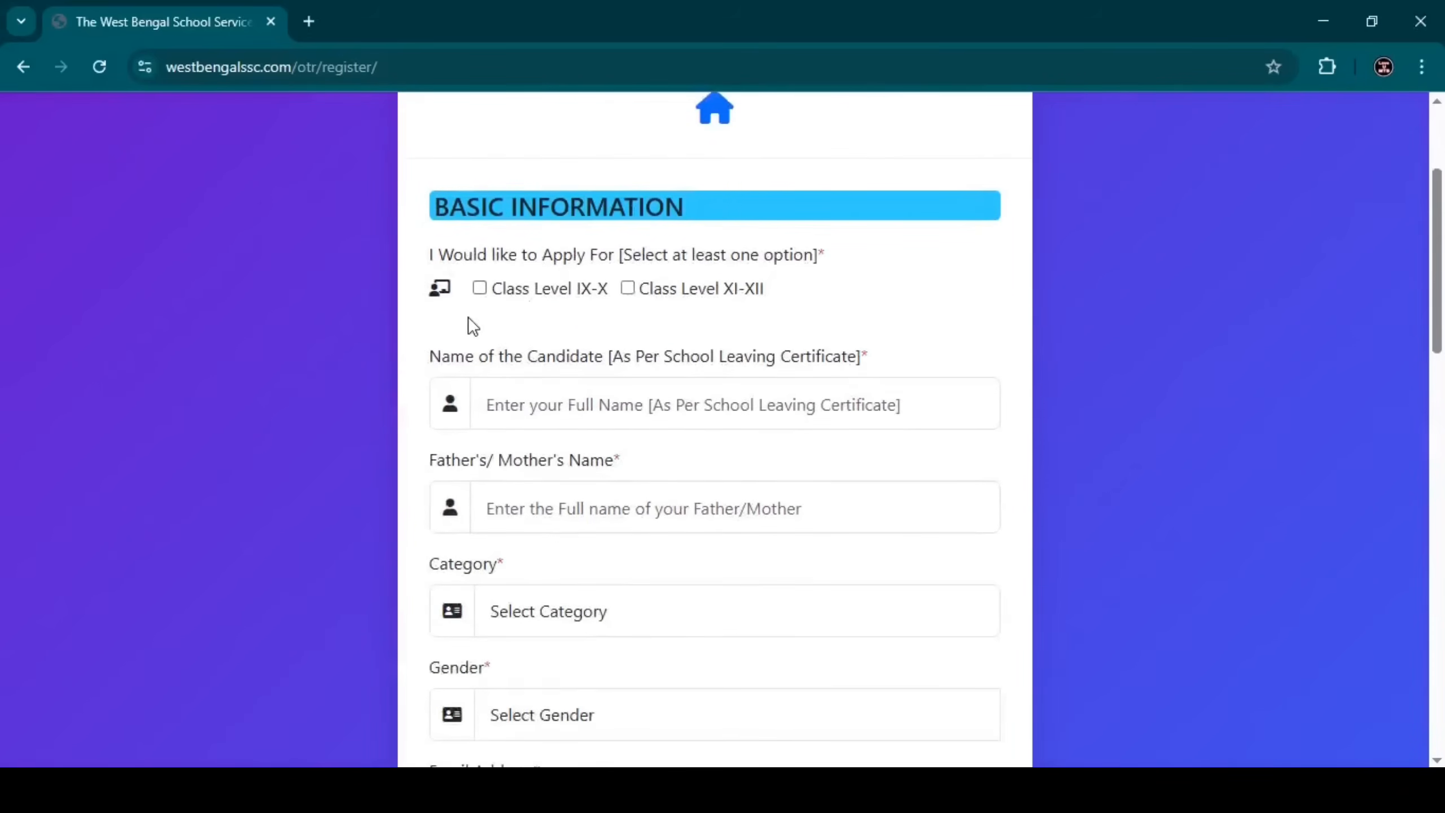
{"action": "left_click_drag", "start_coordinate": [423, 256], "coordinate": [776, 284]}
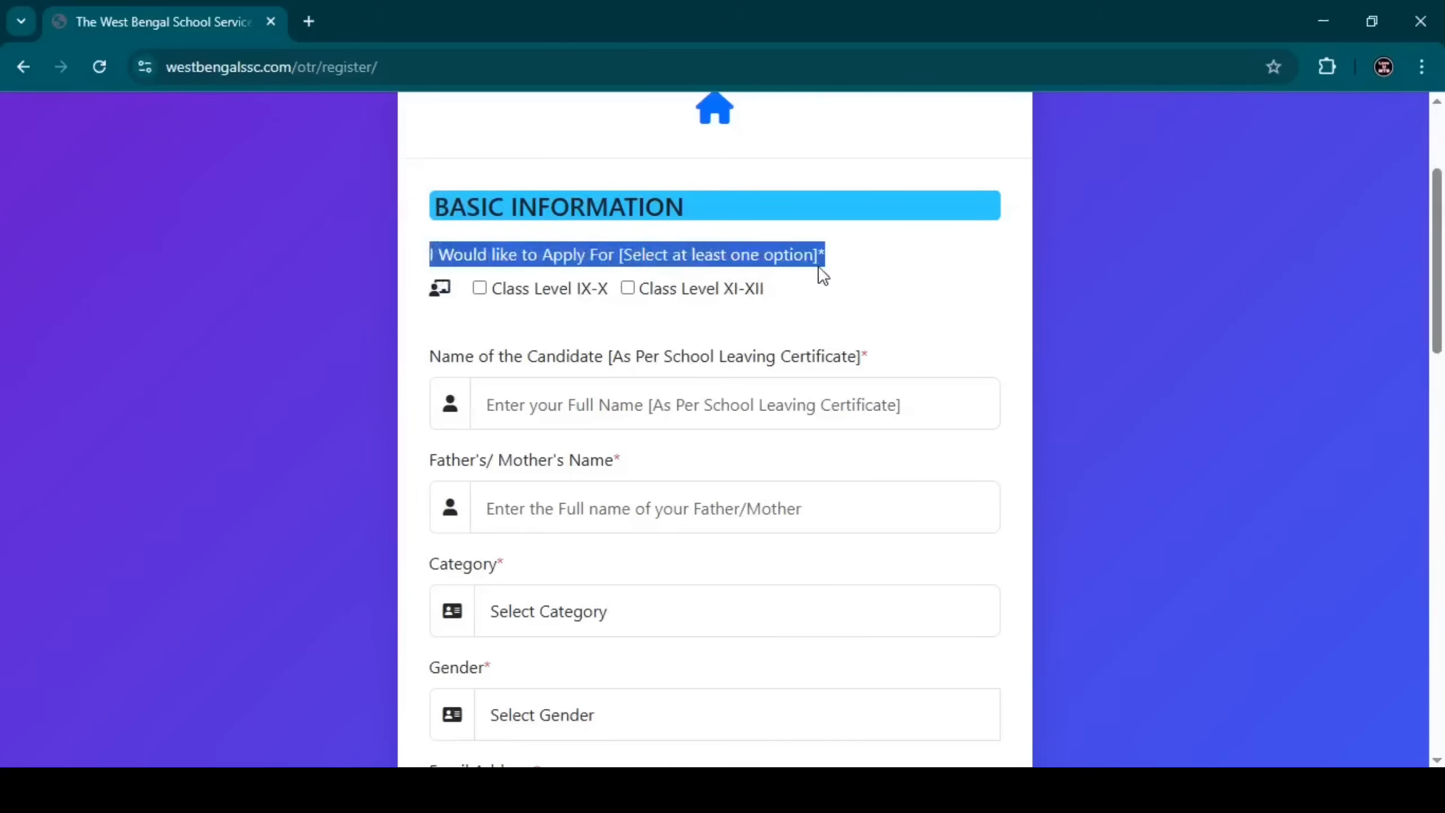
{"action": "left_click", "coordinate": [839, 264]}
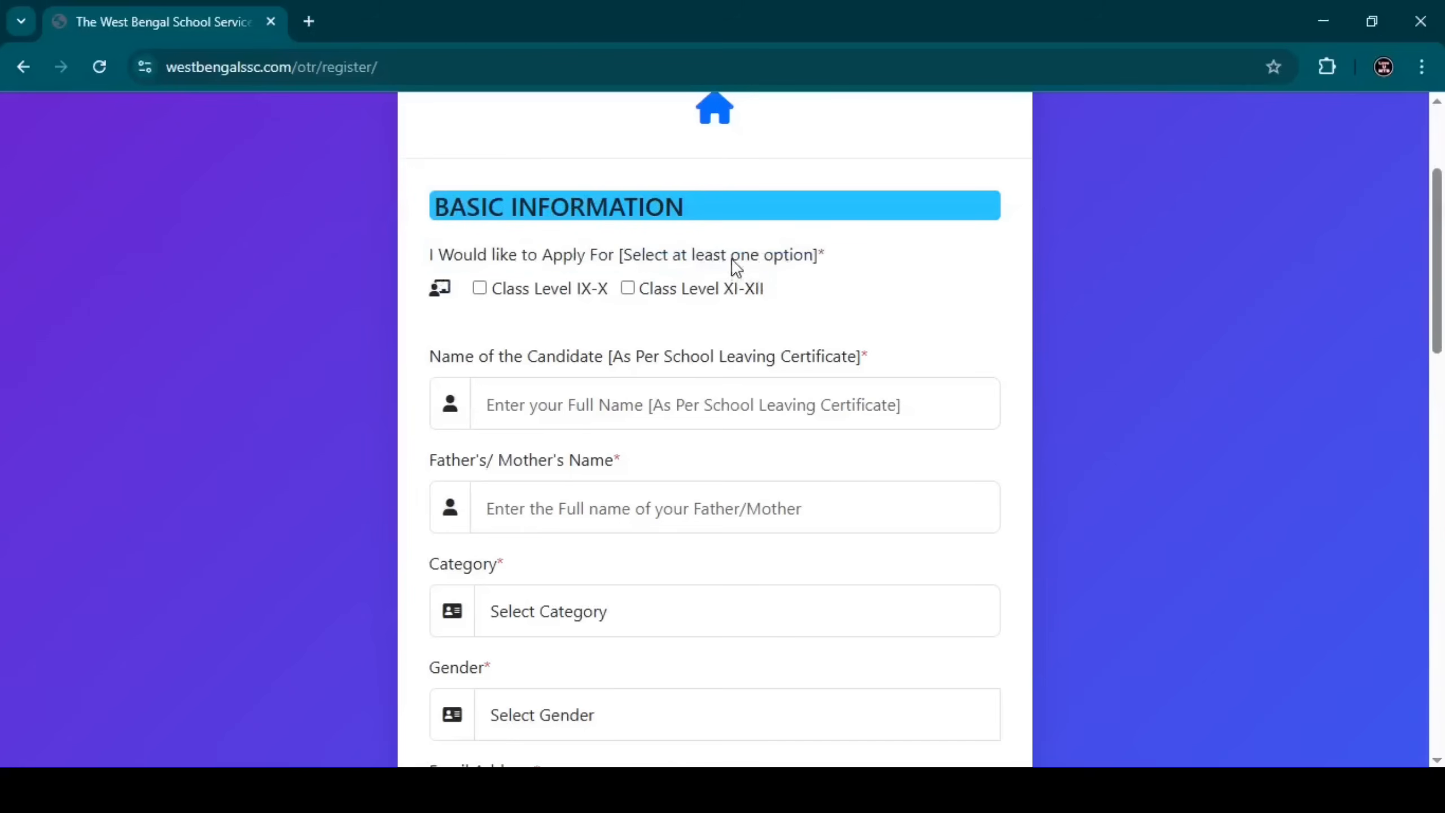
{"action": "left_click_drag", "start_coordinate": [732, 259], "coordinate": [811, 255]}
{"action": "left_click", "coordinate": [836, 249]}
{"action": "left_click", "coordinate": [481, 288]}
Fill in the candidate's name and the parent's name, and set category to OBC-A.
{"action": "left_click", "coordinate": [540, 417]}
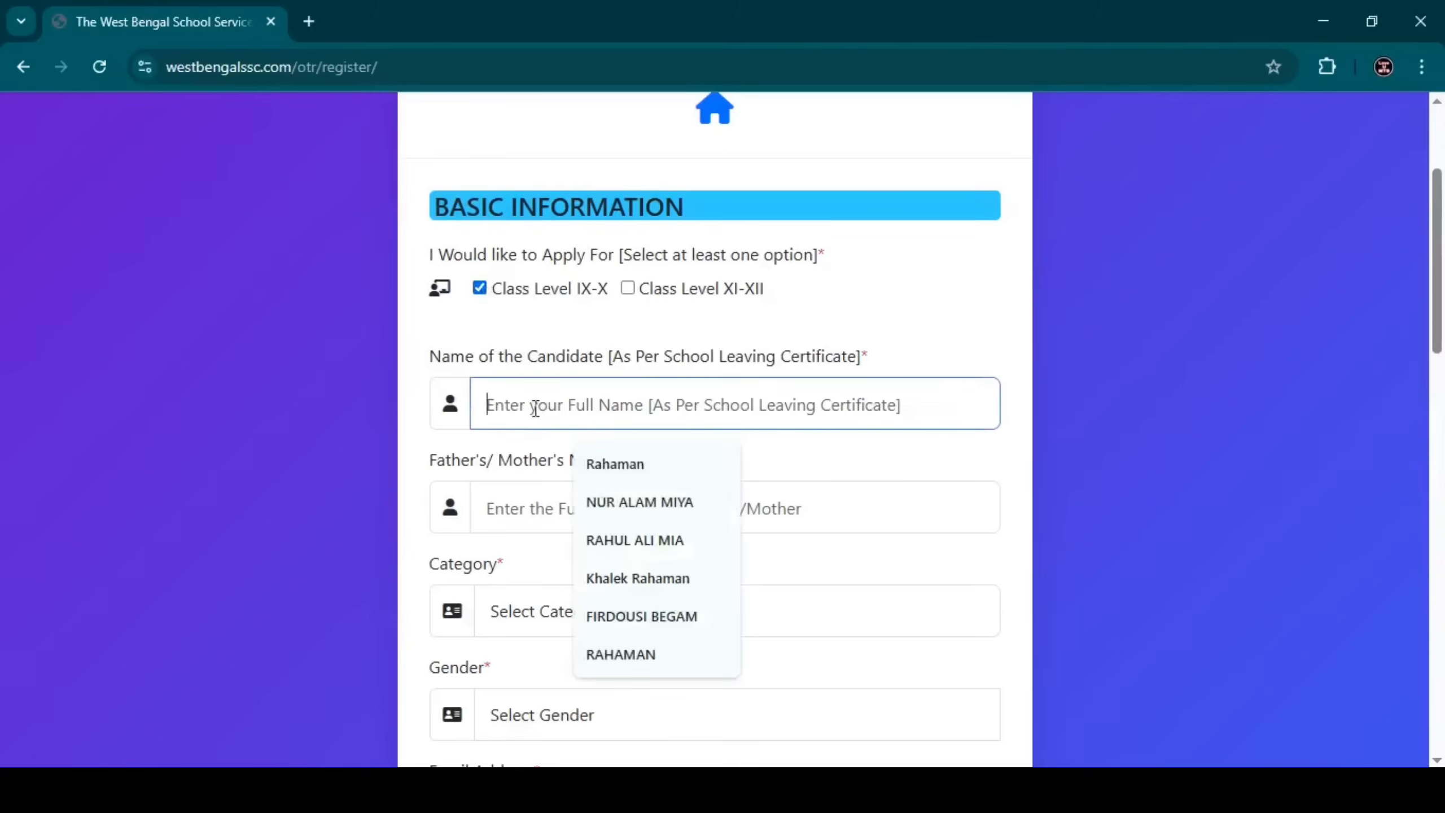
{"action": "left_click", "coordinate": [617, 579]}
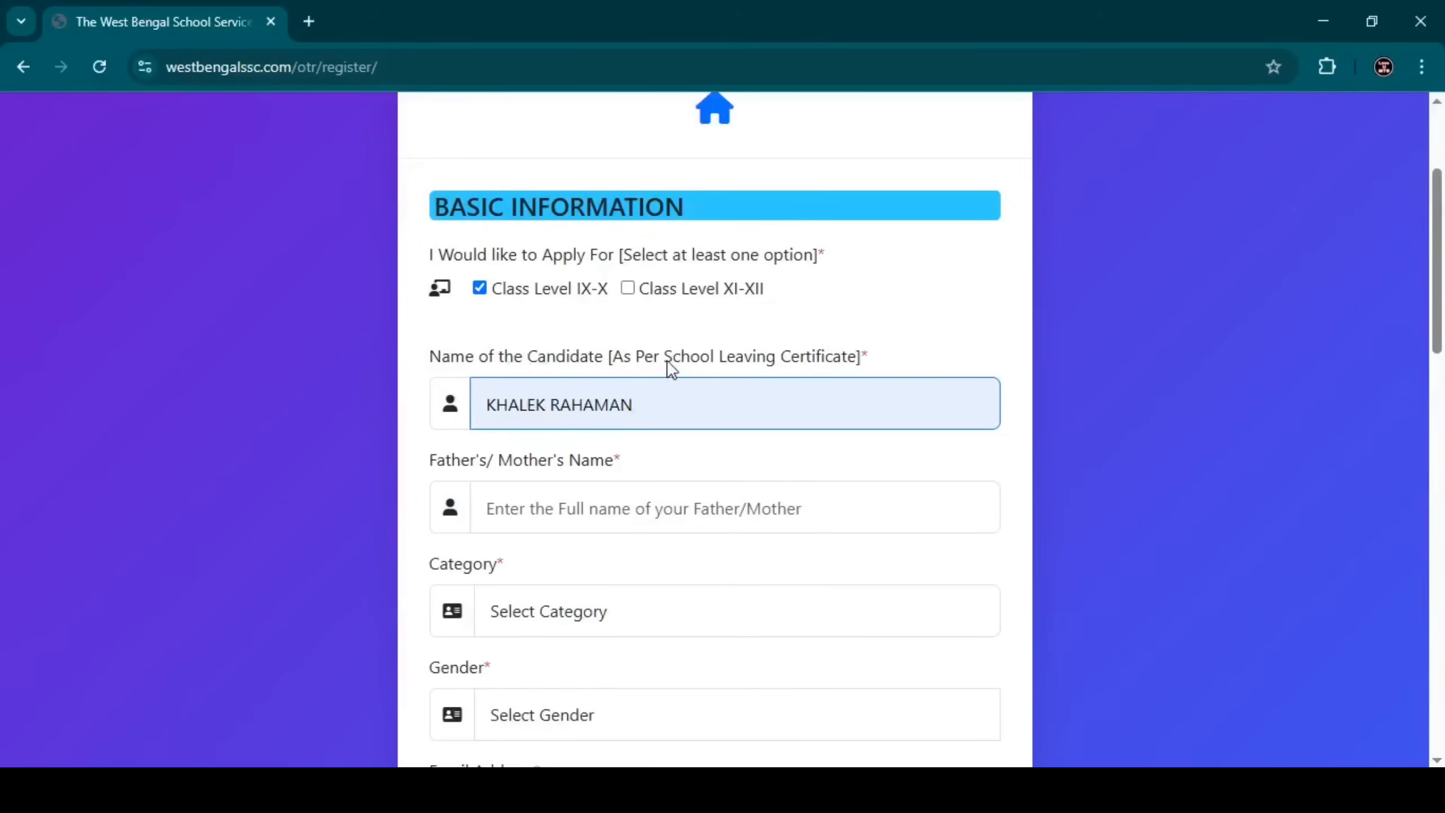
{"action": "left_click_drag", "start_coordinate": [667, 359], "coordinate": [856, 357]}
{"action": "left_click", "coordinate": [873, 357]}
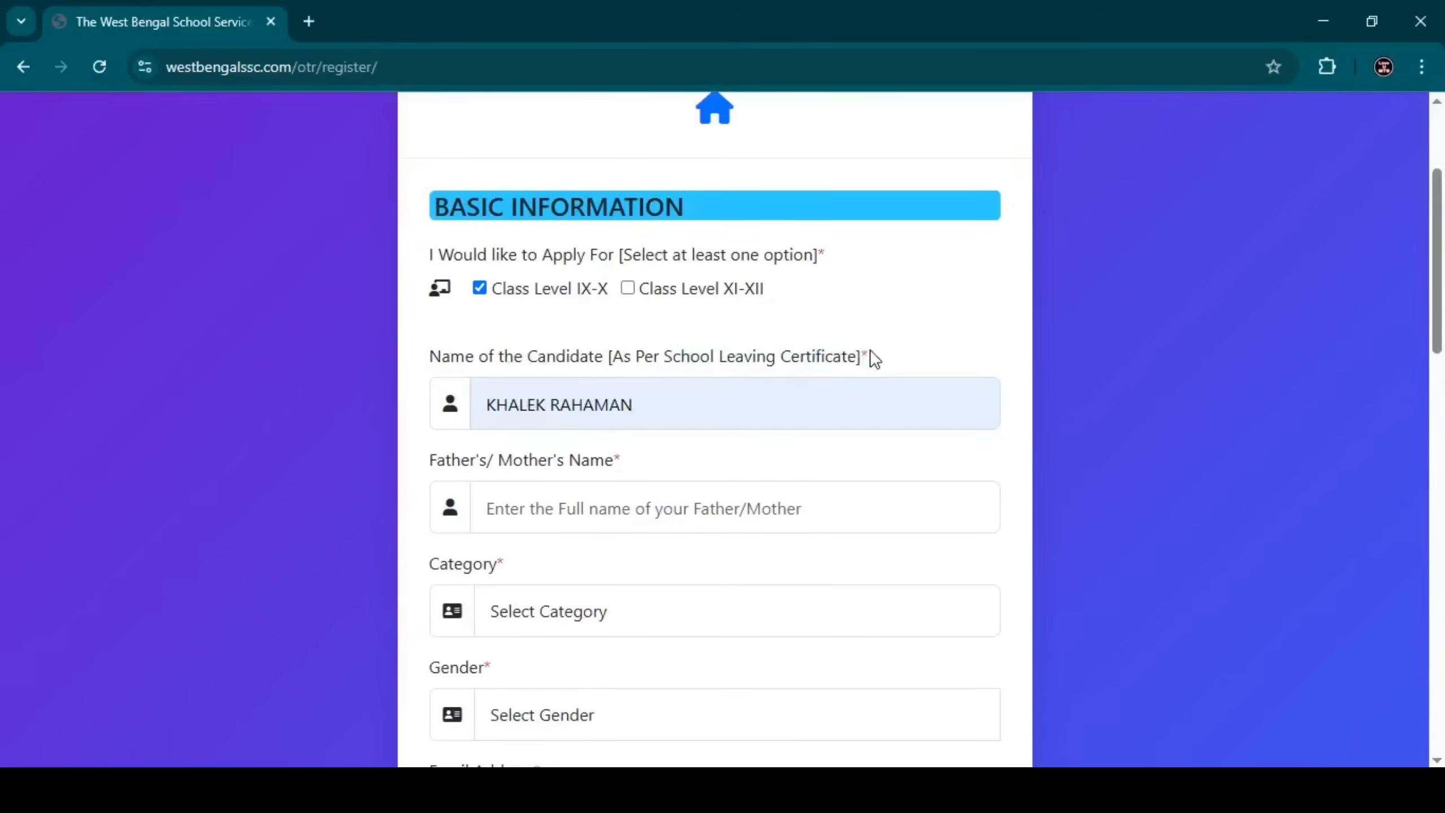
{"action": "left_click", "coordinate": [538, 512]}
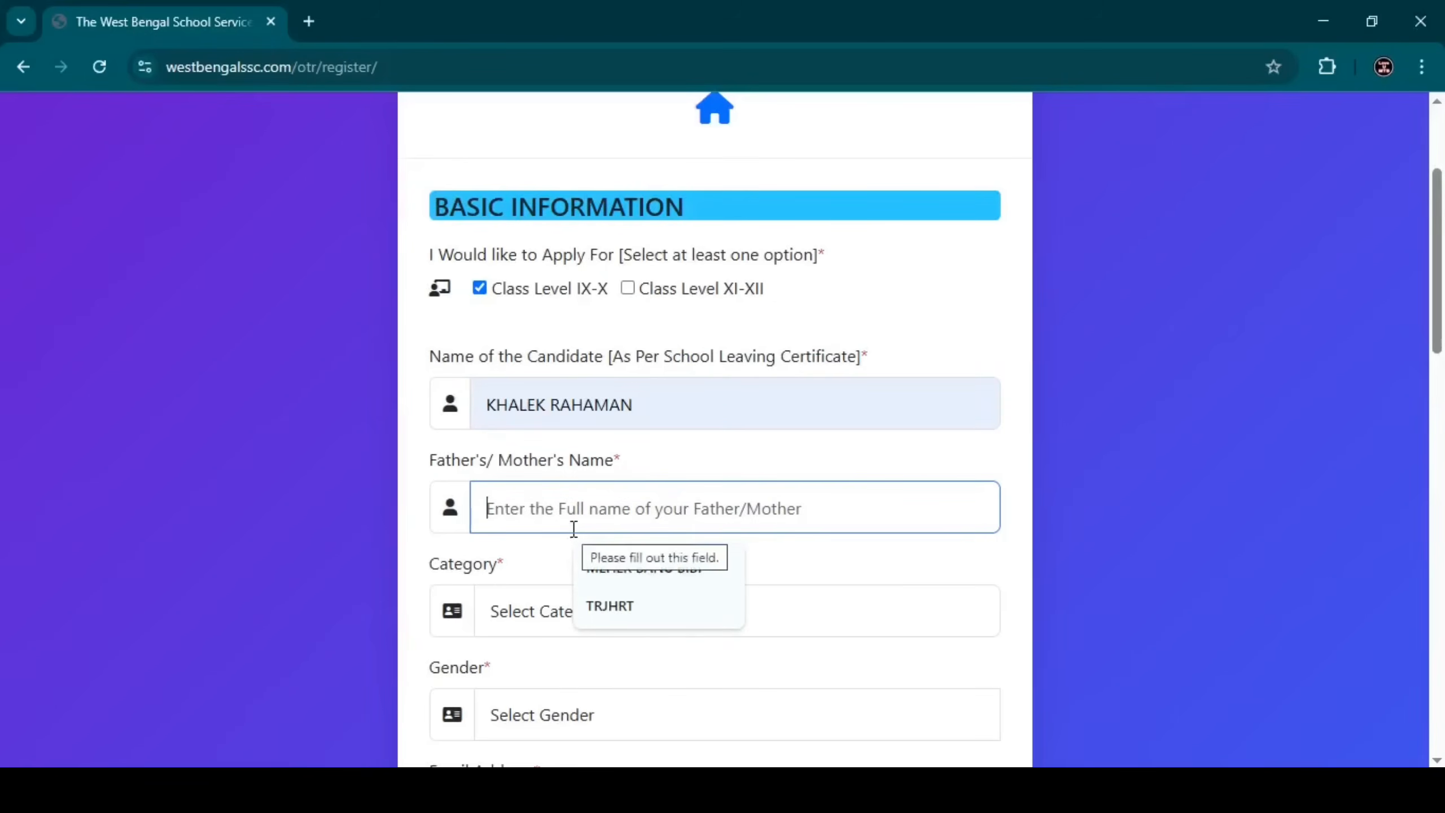
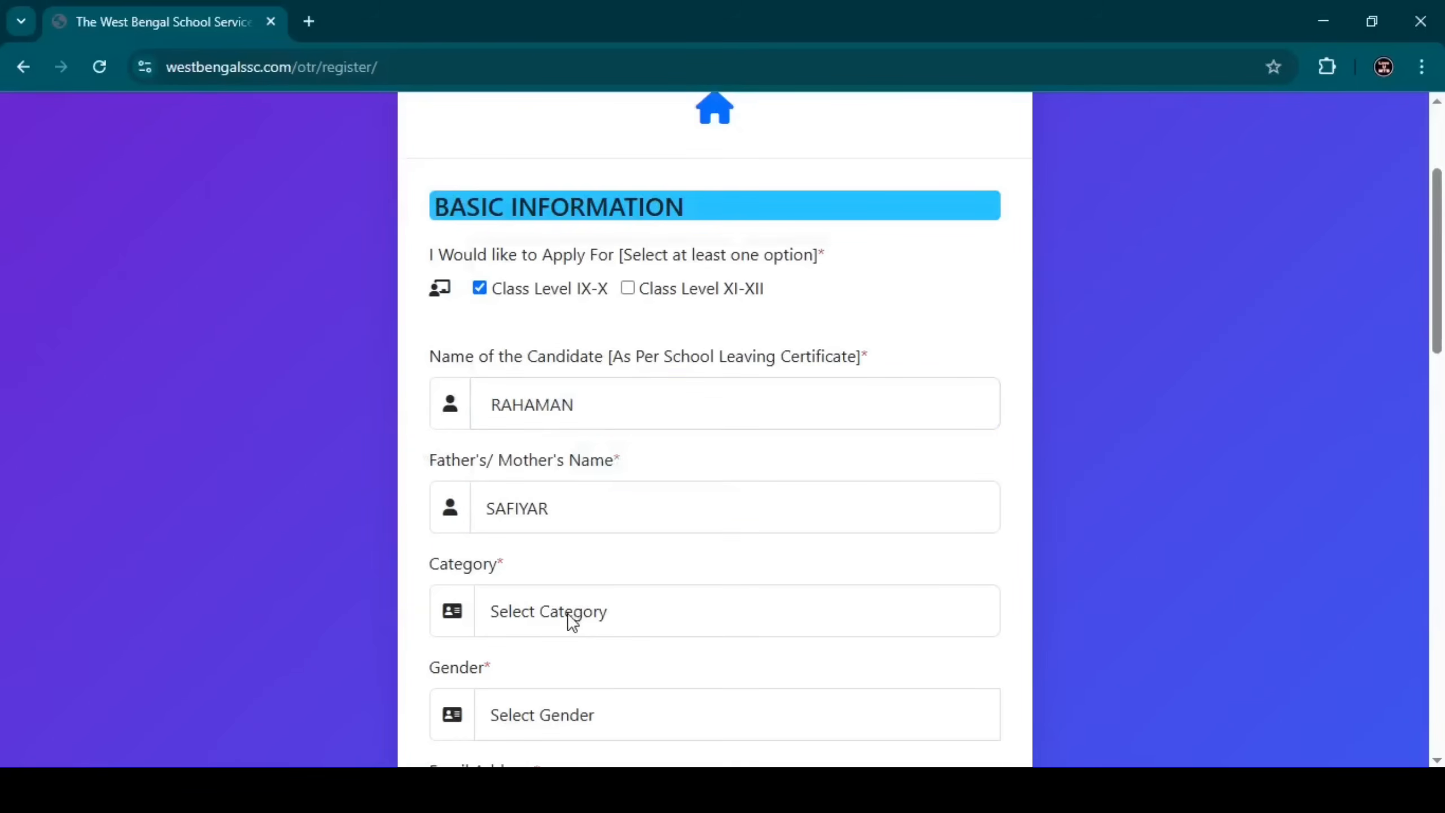
{"action": "left_click", "coordinate": [571, 620]}
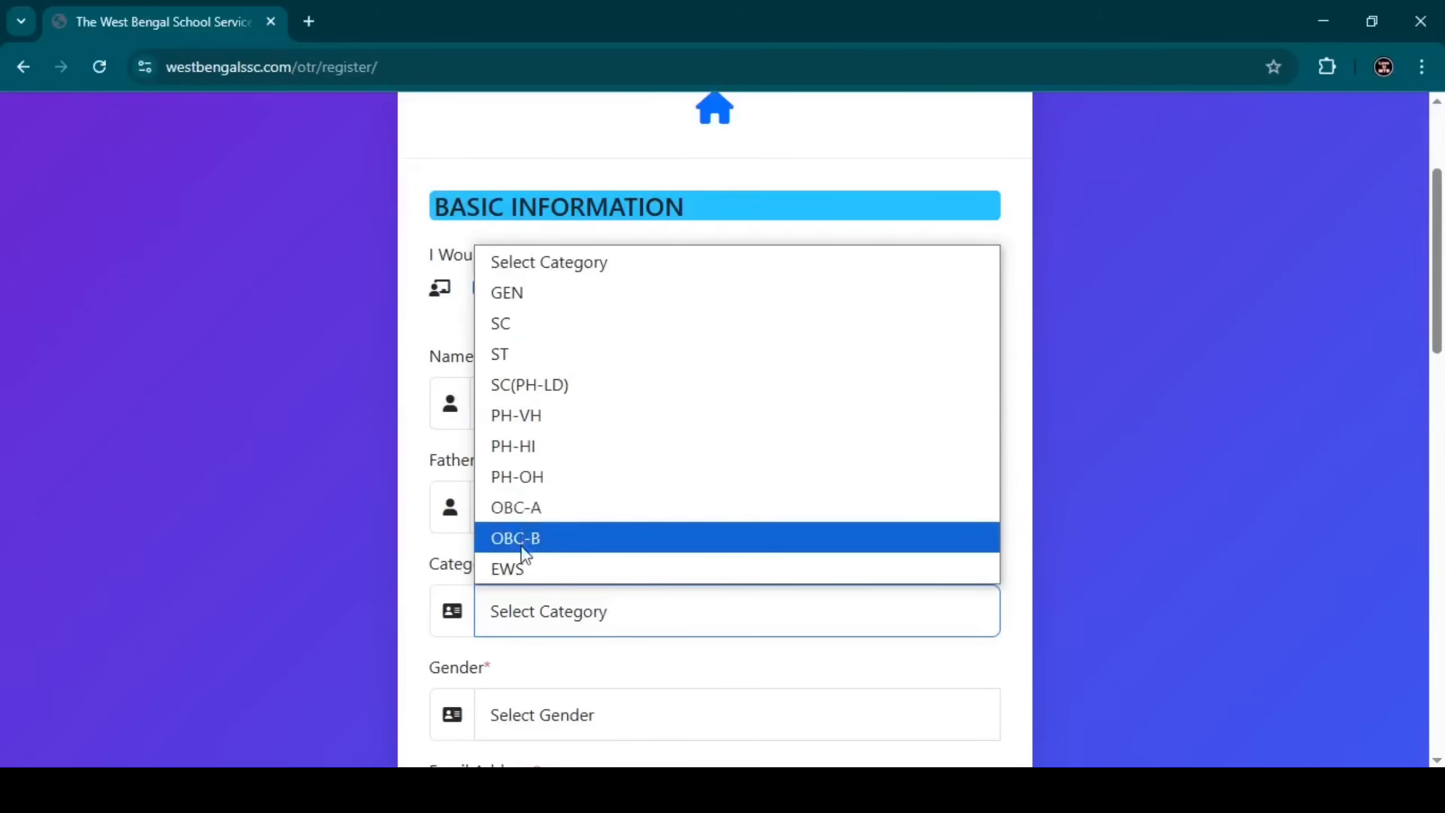
{"action": "left_click", "coordinate": [514, 509]}
Choose MALE in the Gender dropdown and ISLAM in the Religion dropdown.
{"action": "scroll", "coordinate": [734, 376], "scroll_direction": "down", "scroll_amount": 6}
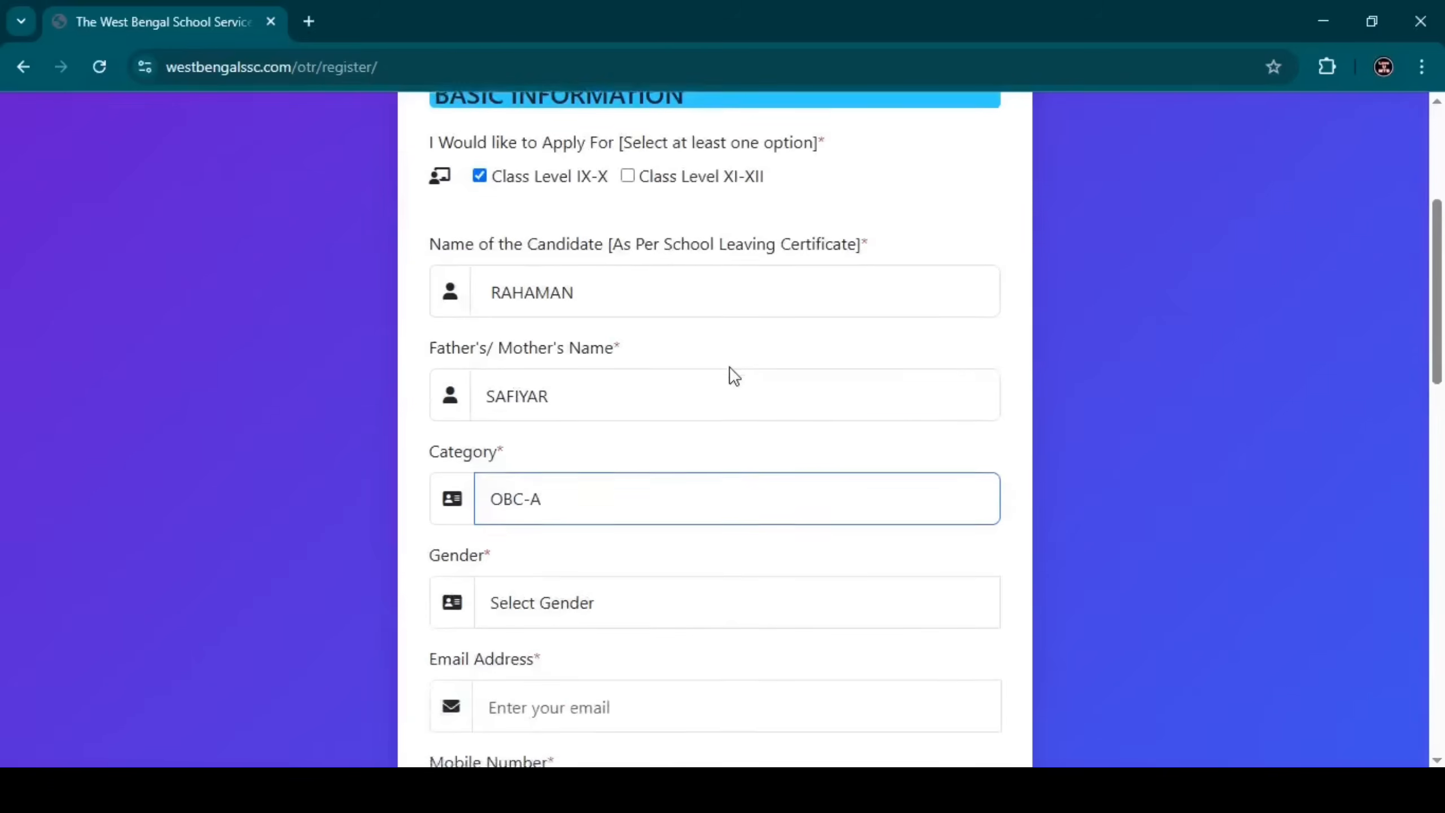
{"action": "left_click", "coordinate": [580, 292]}
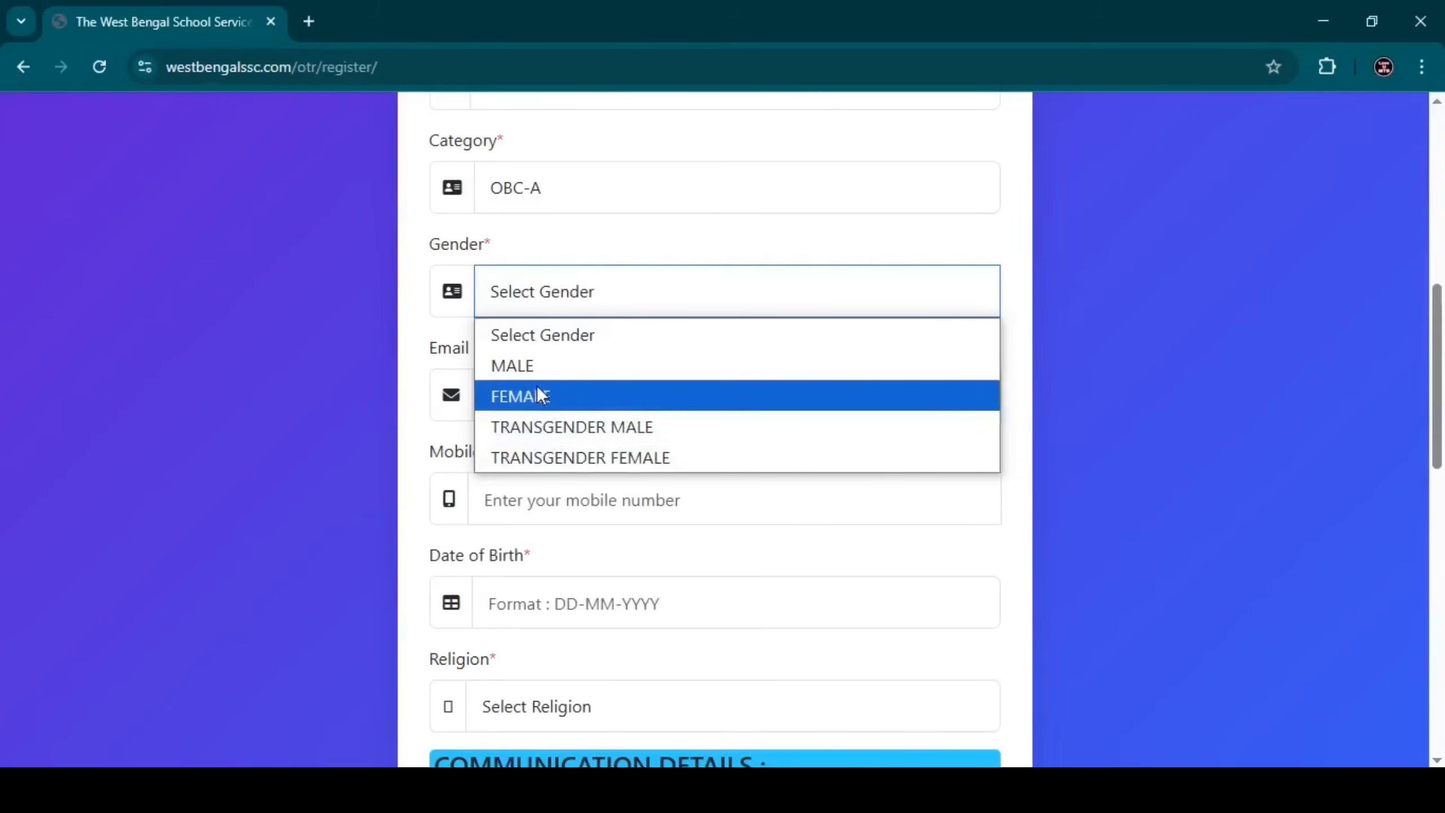
{"action": "left_click", "coordinate": [528, 364]}
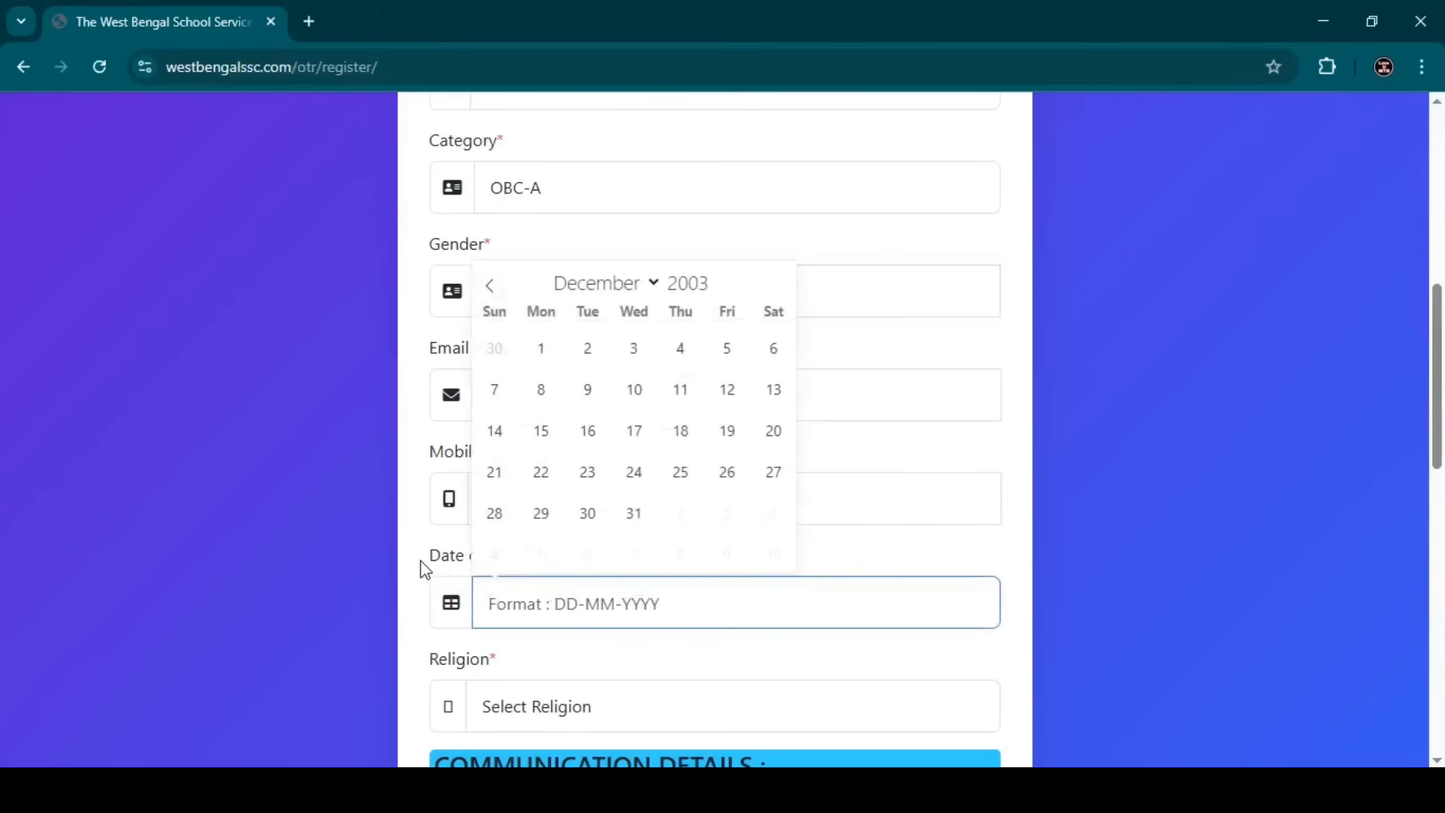
{"action": "left_click", "coordinate": [421, 560]}
{"action": "scroll", "coordinate": [434, 546], "scroll_direction": "down", "scroll_amount": 2}
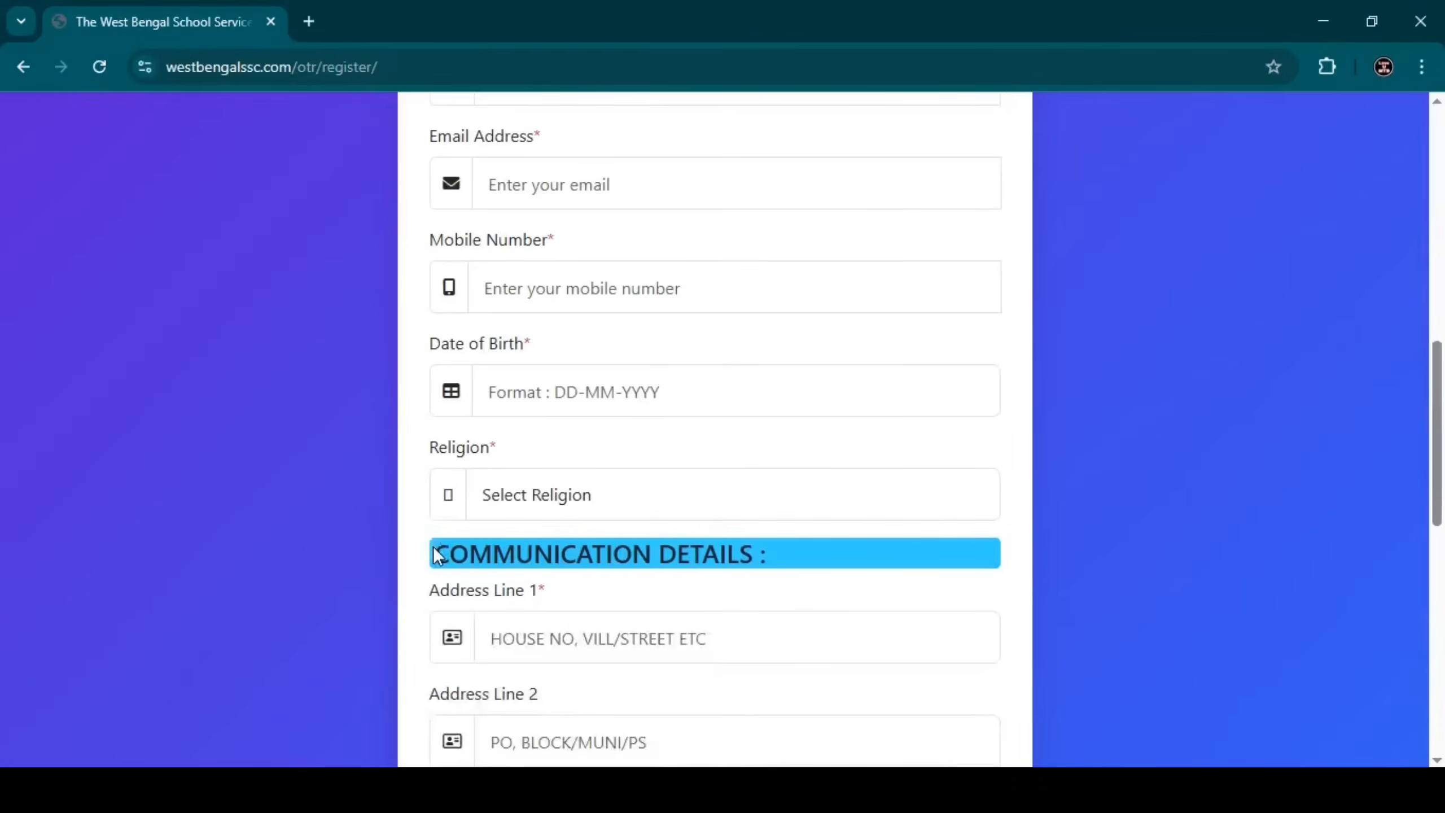
{"action": "left_click", "coordinate": [532, 503]}
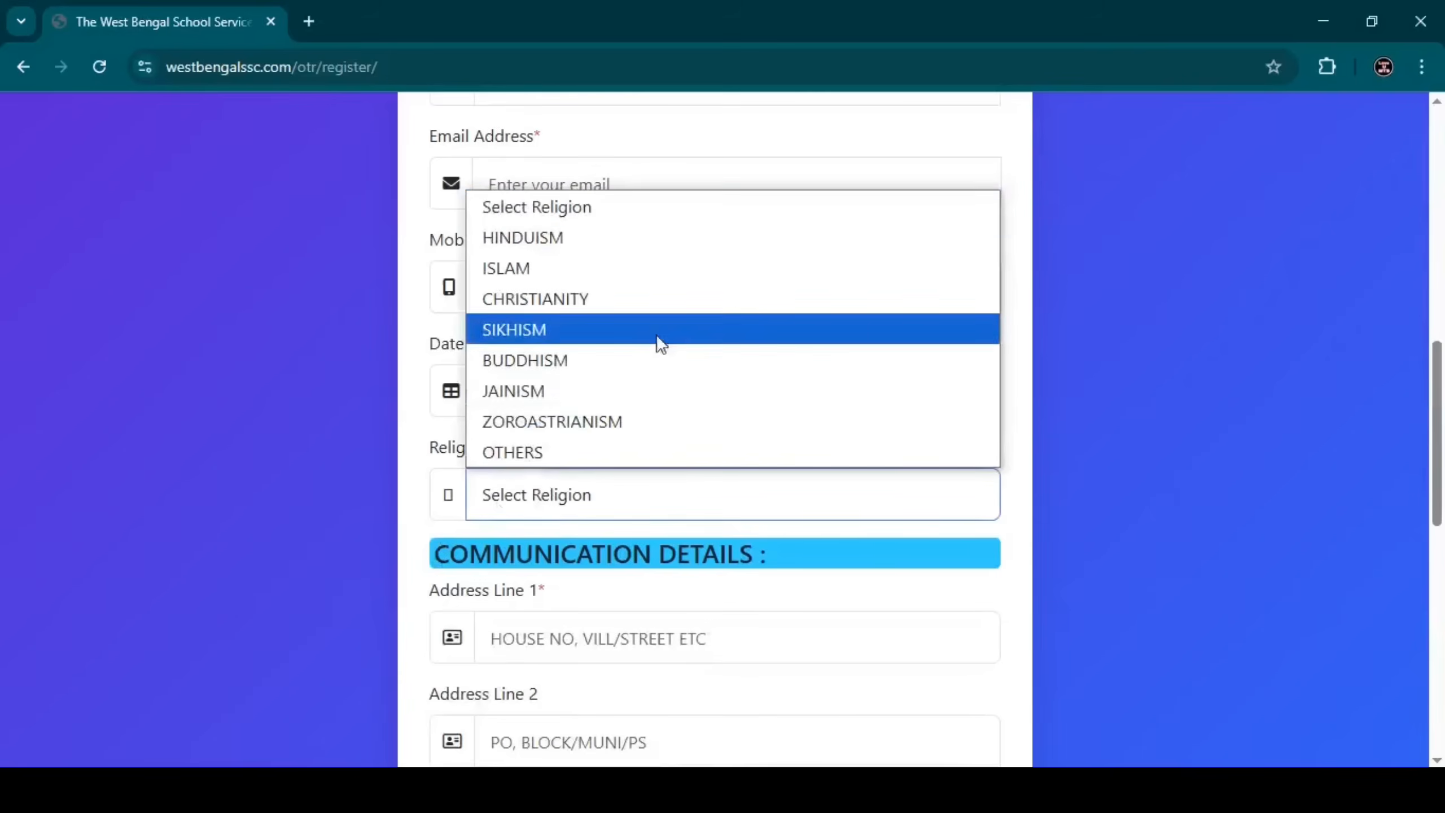
{"action": "left_click", "coordinate": [535, 265]}
{"action": "scroll", "coordinate": [539, 264], "scroll_direction": "down", "scroll_amount": 5}
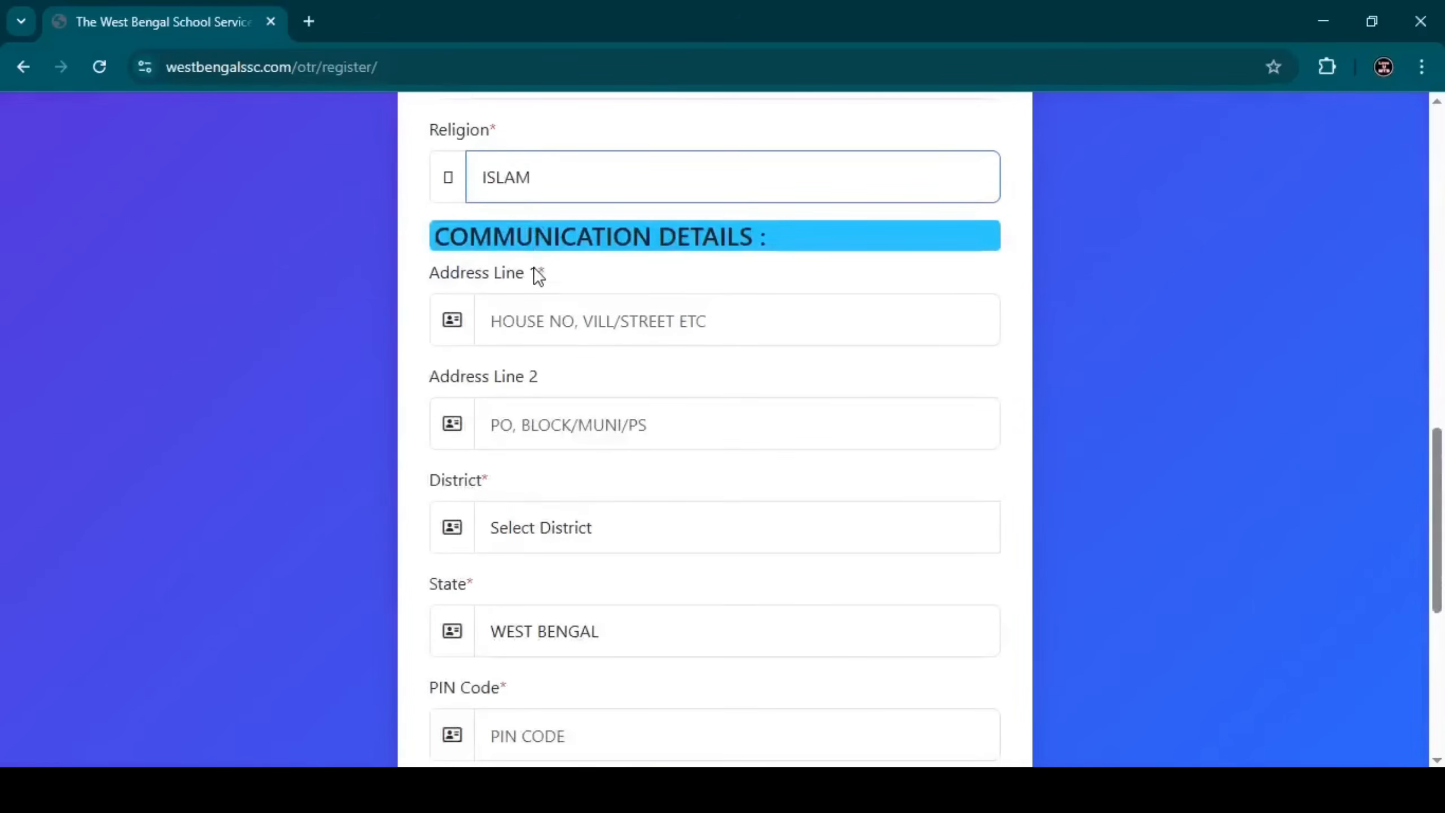
{"action": "left_click_drag", "start_coordinate": [435, 238], "coordinate": [781, 244]}
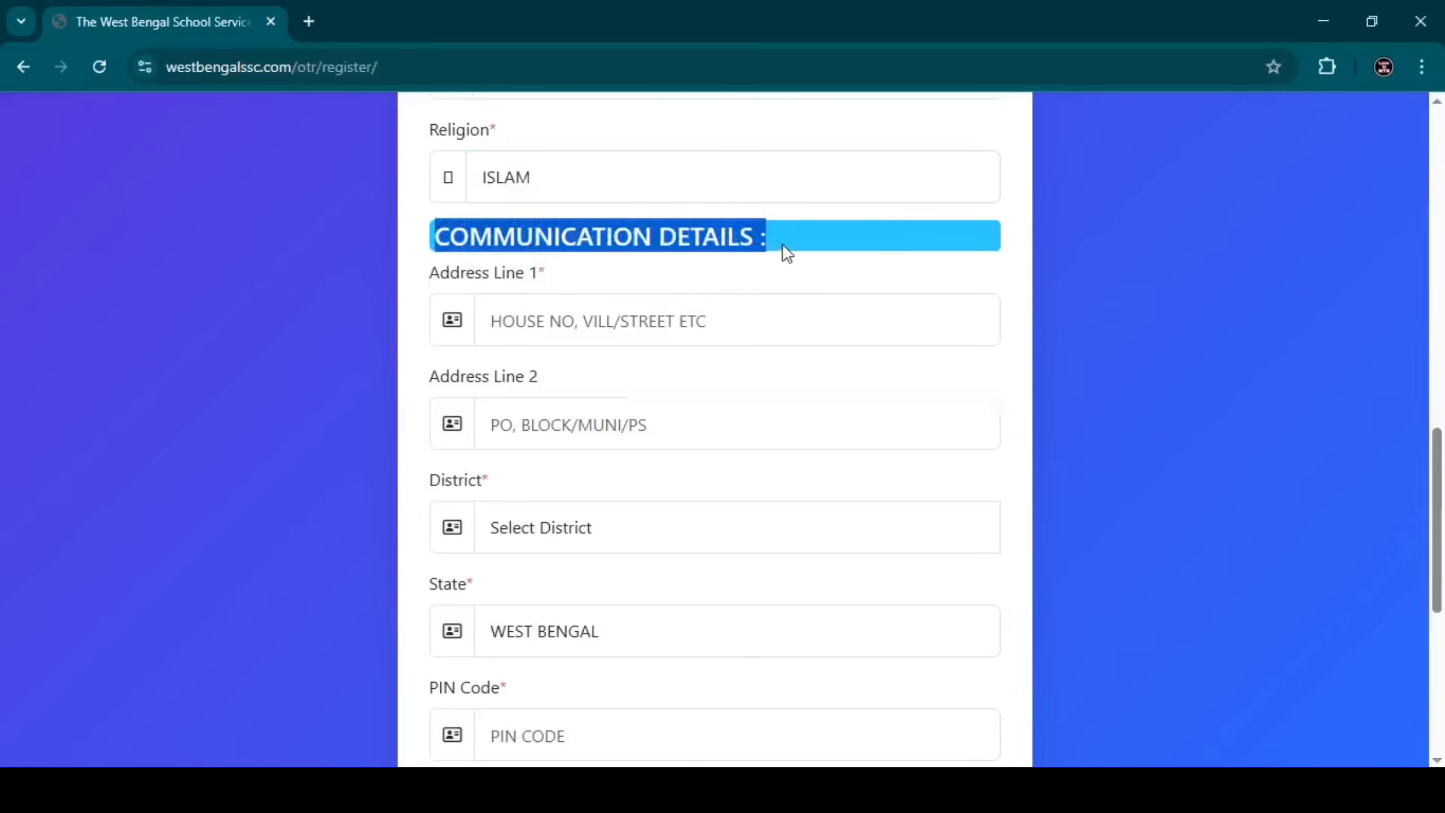
Fill in both communication address lines.
{"action": "left_click", "coordinate": [781, 244]}
{"action": "left_click", "coordinate": [556, 320]}
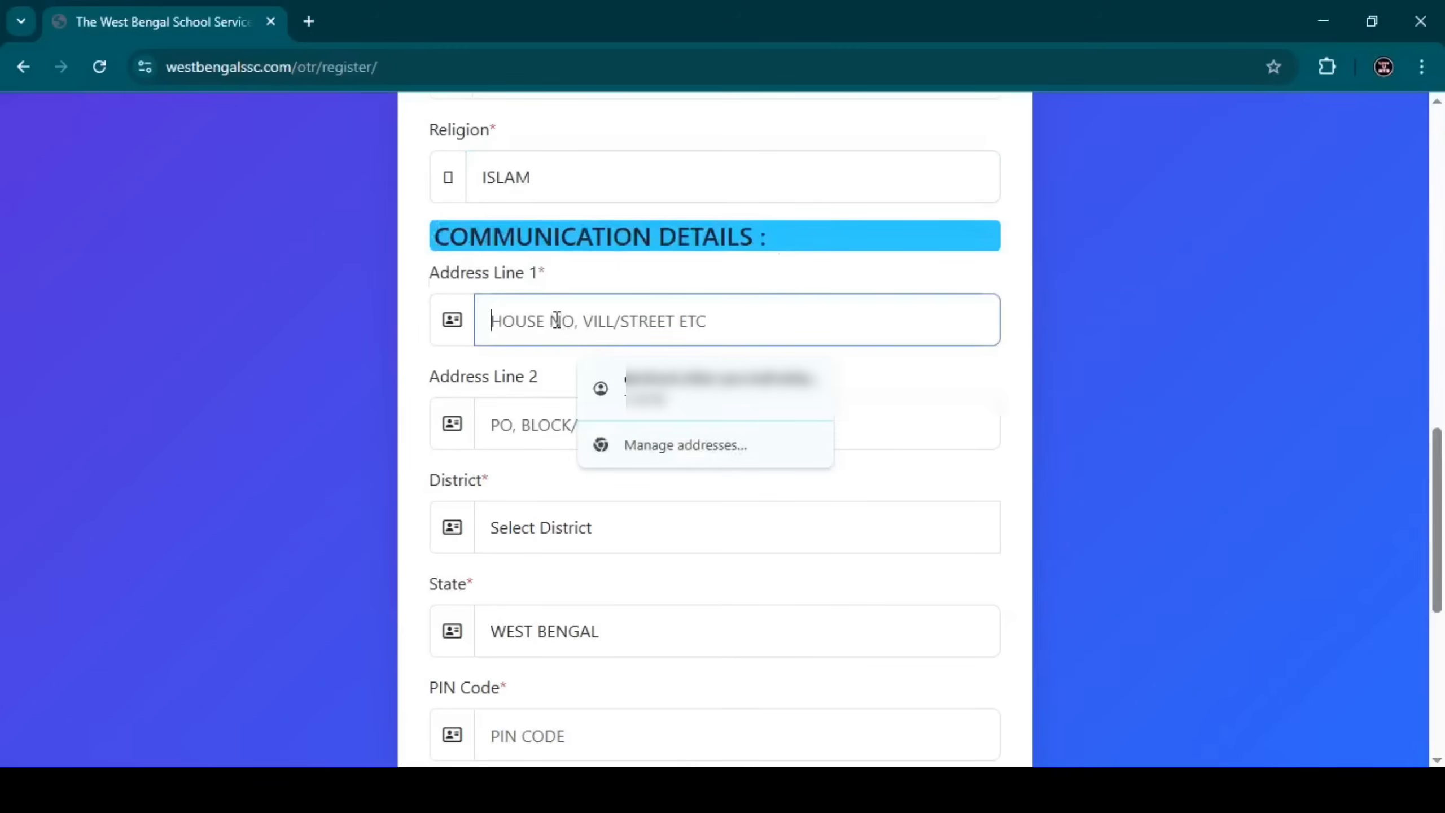
{"action": "type", "text": "TE"}
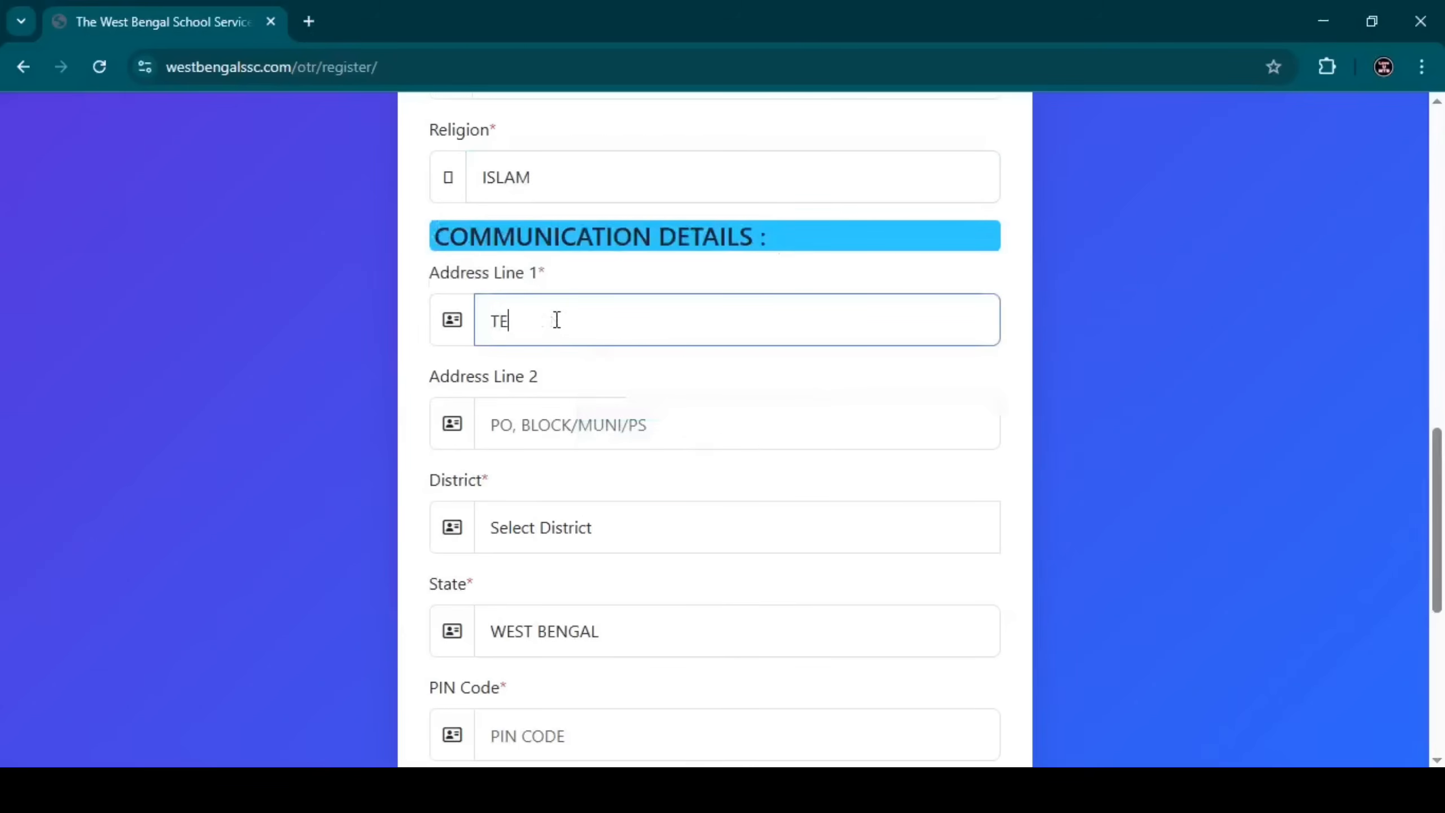
{"action": "type", "text": "ST DEMO"}
{"action": "left_click", "coordinate": [414, 327]}
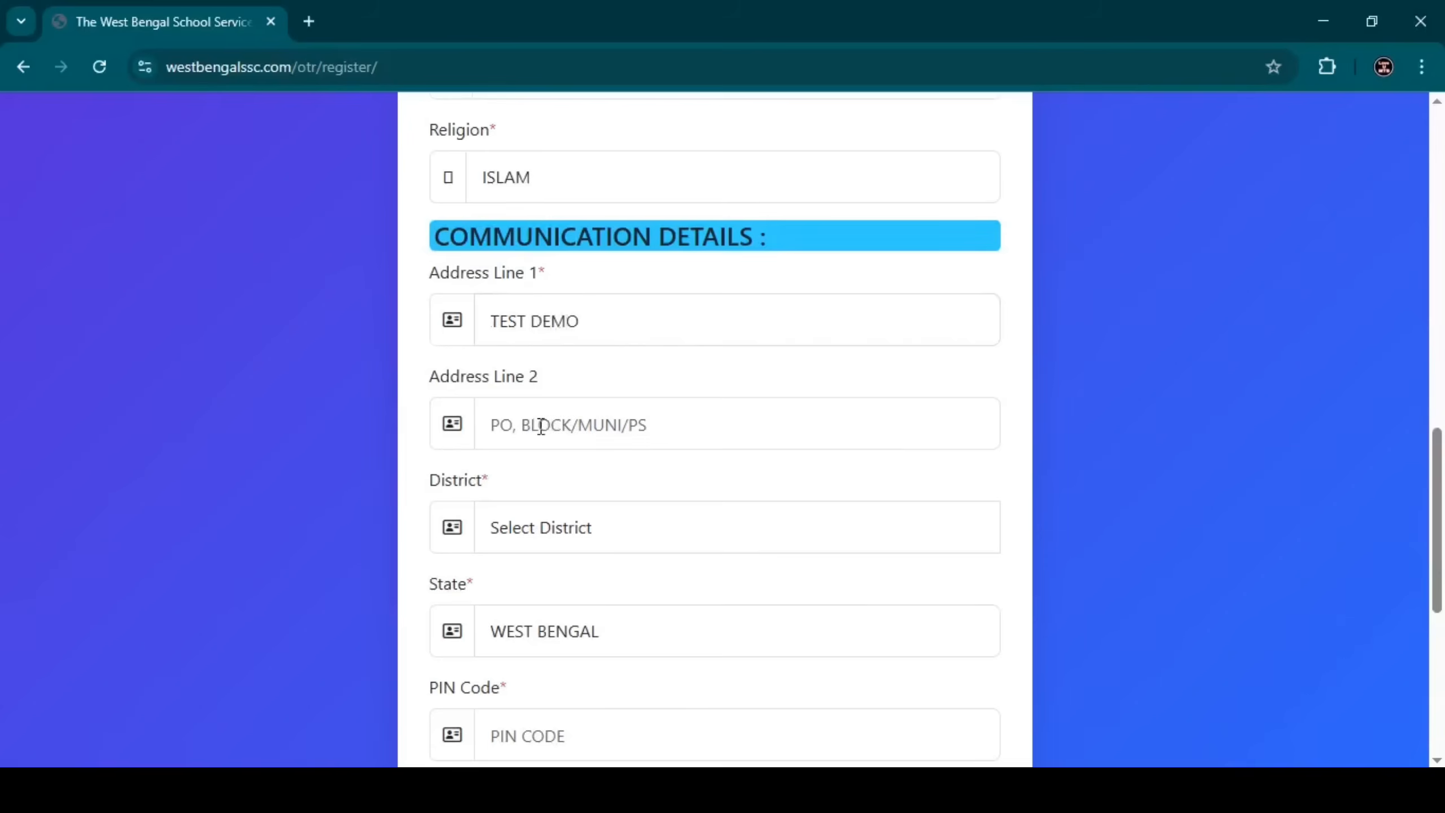
{"action": "left_click", "coordinate": [661, 435]}
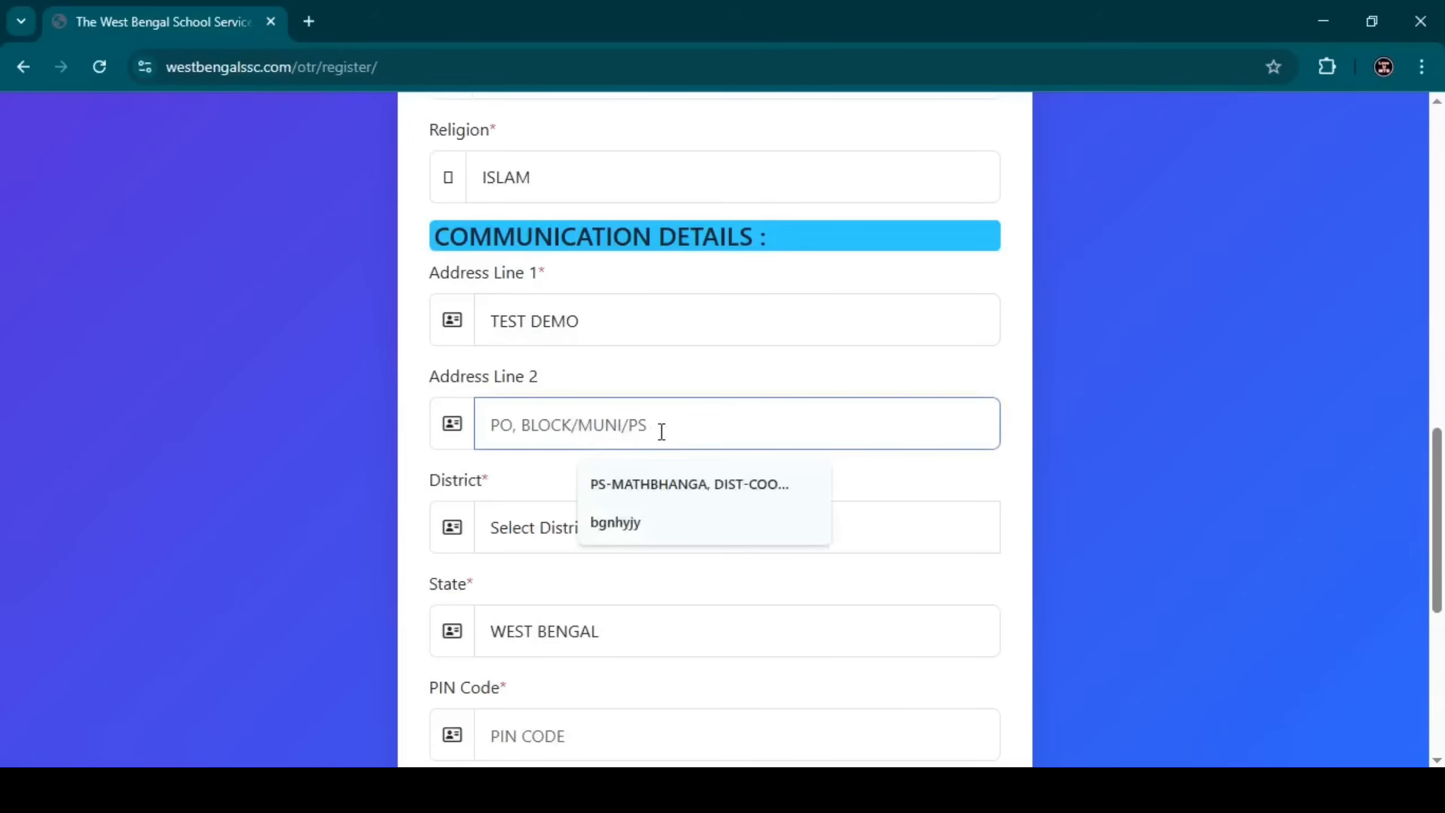
{"action": "type", "text": "SKP"}
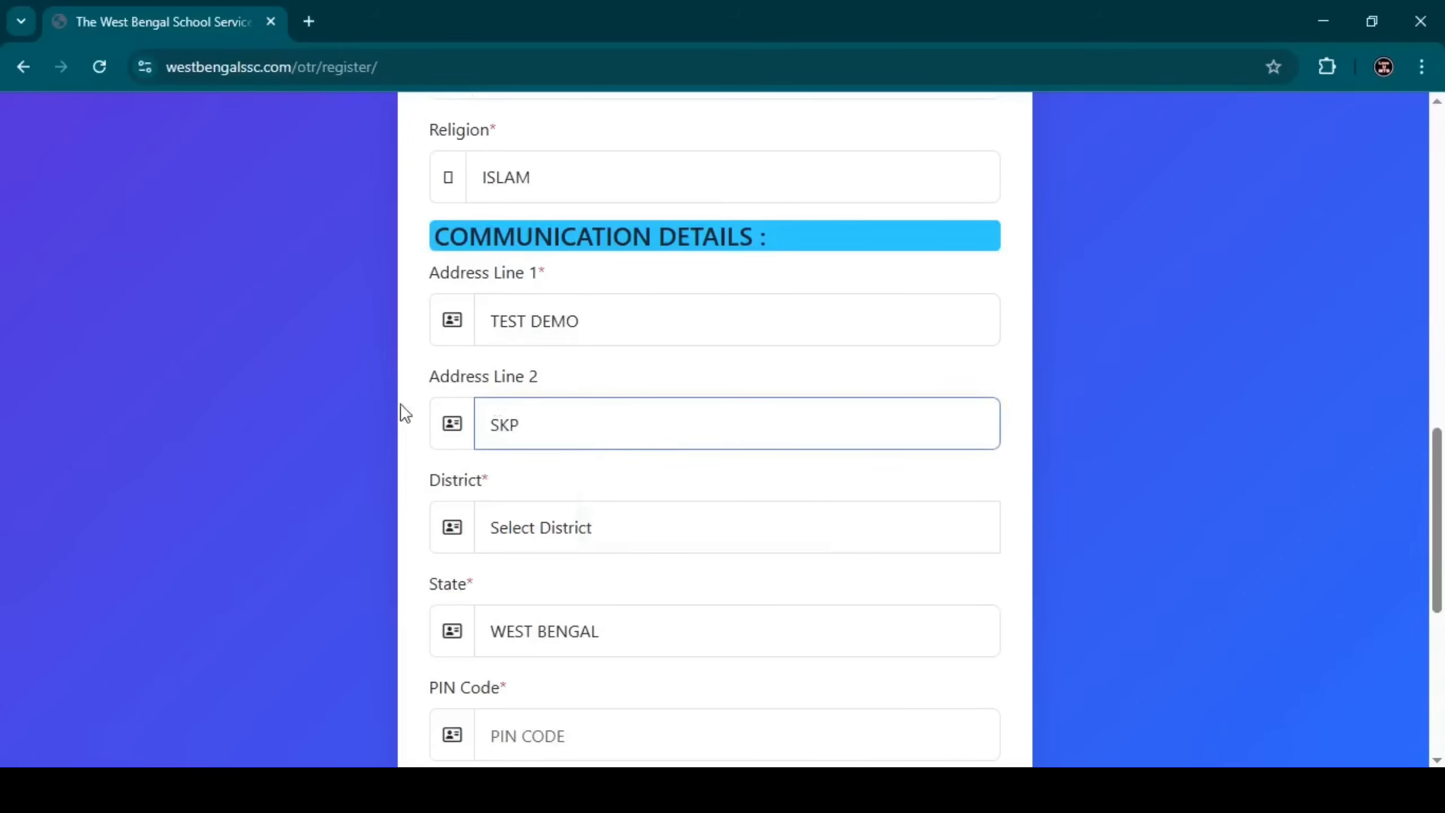
{"action": "type", "text": "F"}
{"action": "left_click", "coordinate": [412, 399]}
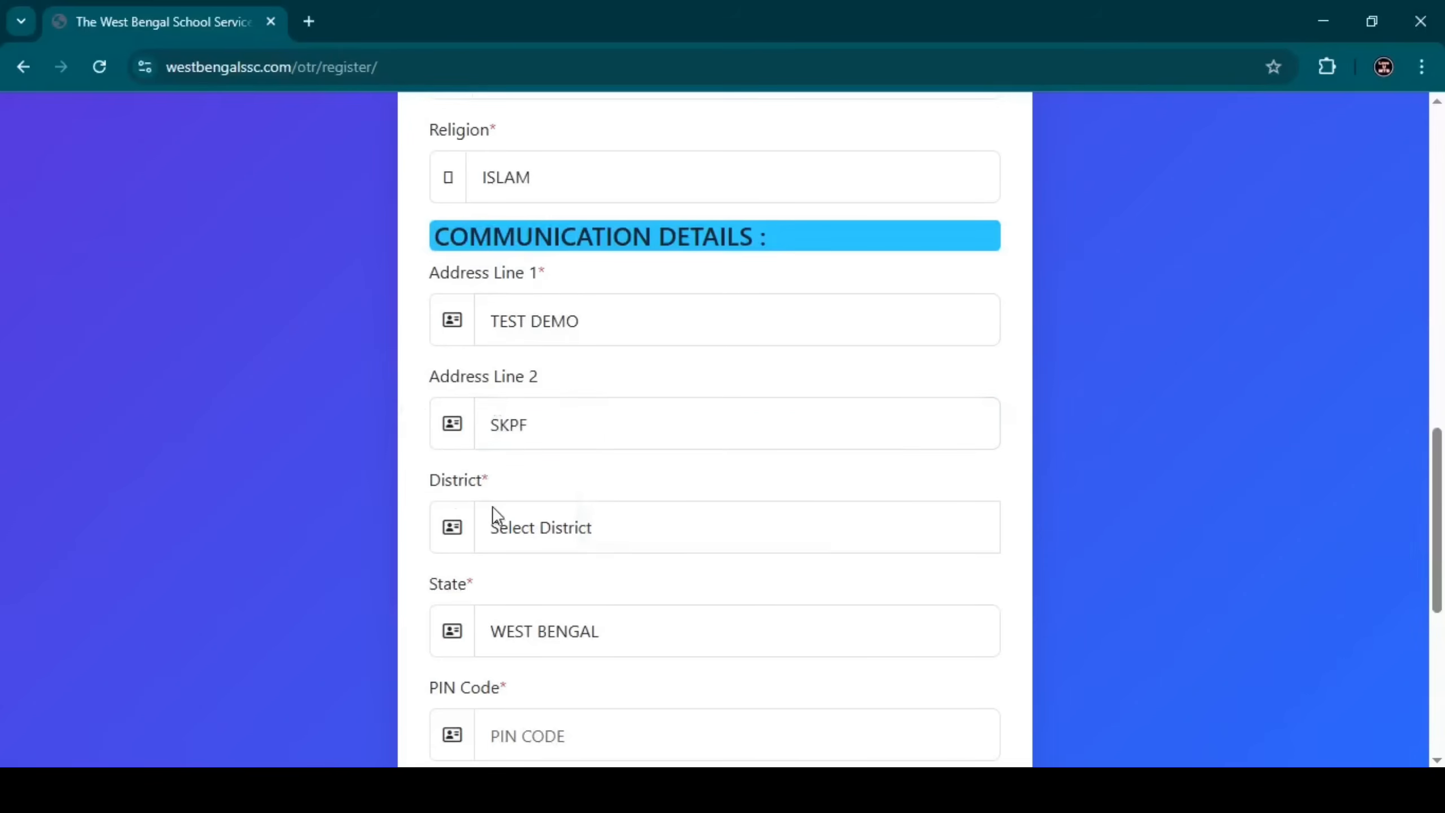
Set the address district to COOCHBEHAR and the state to WEST BENGAL.
{"action": "left_click", "coordinate": [515, 539]}
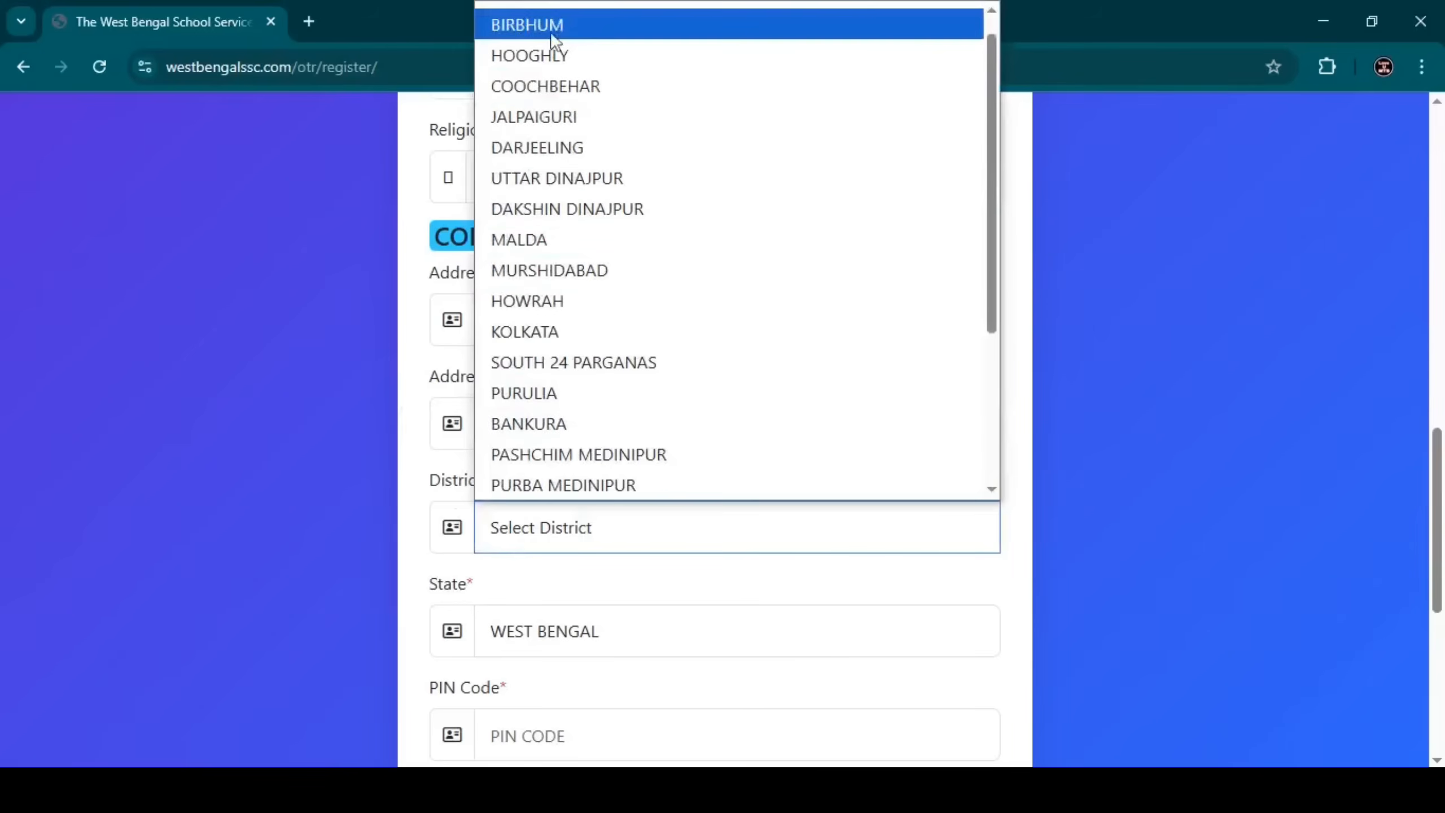
{"action": "left_click", "coordinate": [577, 85]}
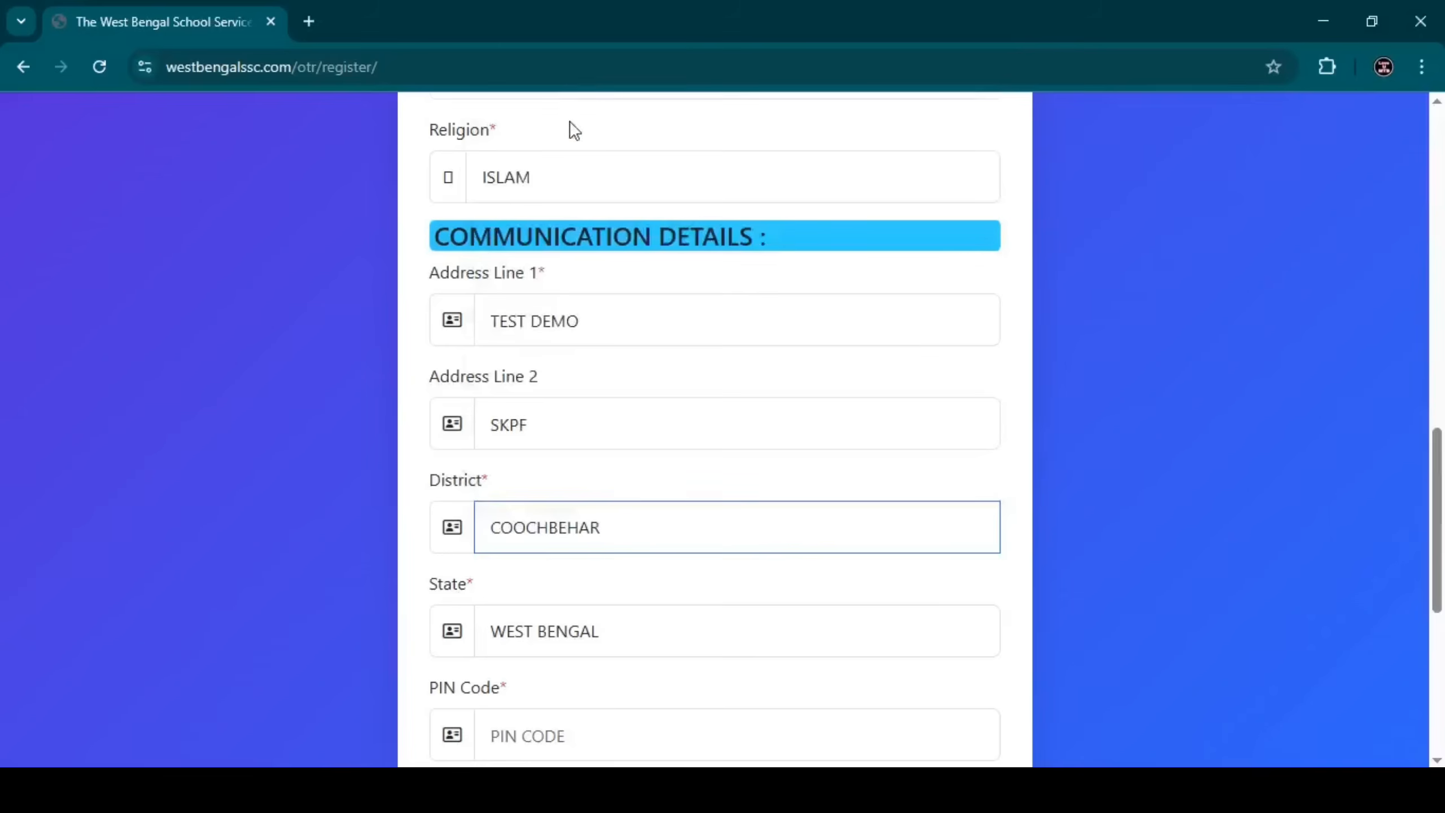
{"action": "scroll", "coordinate": [637, 490], "scroll_direction": "down", "scroll_amount": 3}
{"action": "left_click", "coordinate": [568, 420]}
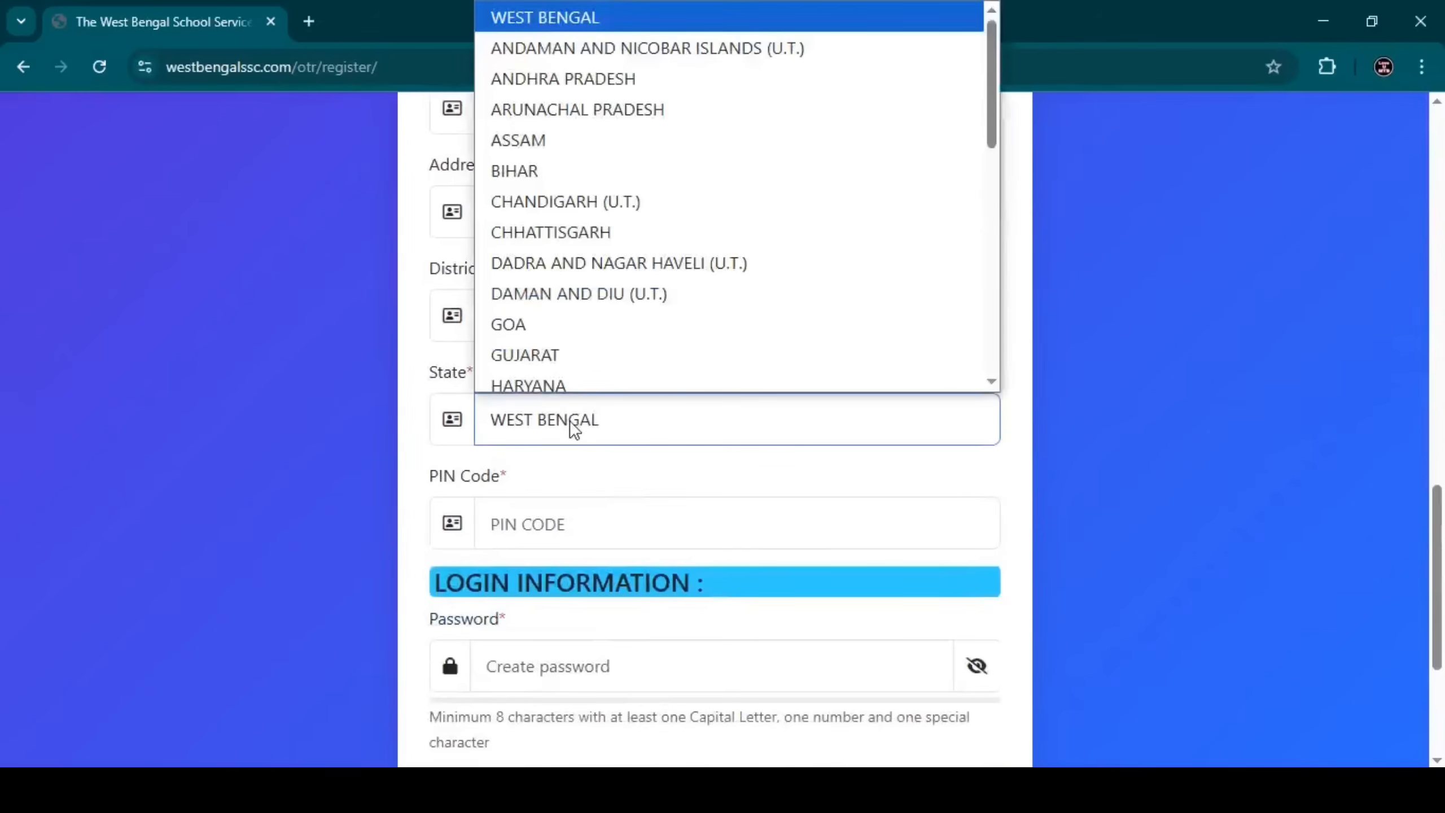
{"action": "scroll", "coordinate": [589, 314], "scroll_direction": "down", "scroll_amount": 5}
{"action": "scroll", "coordinate": [593, 306], "scroll_direction": "up", "scroll_amount": 5}
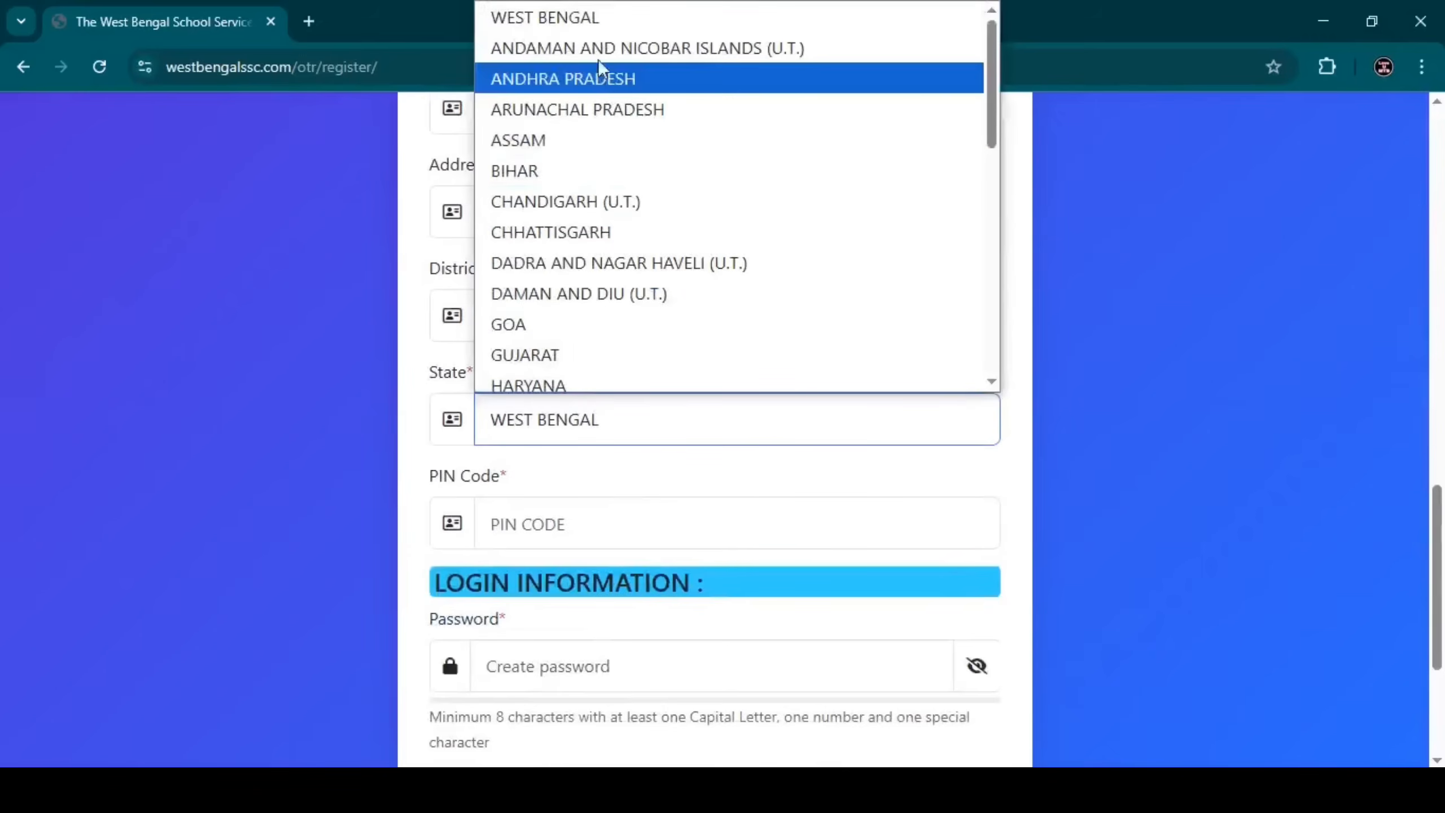
{"action": "left_click", "coordinate": [588, 16]}
{"action": "left_click", "coordinate": [565, 522]}
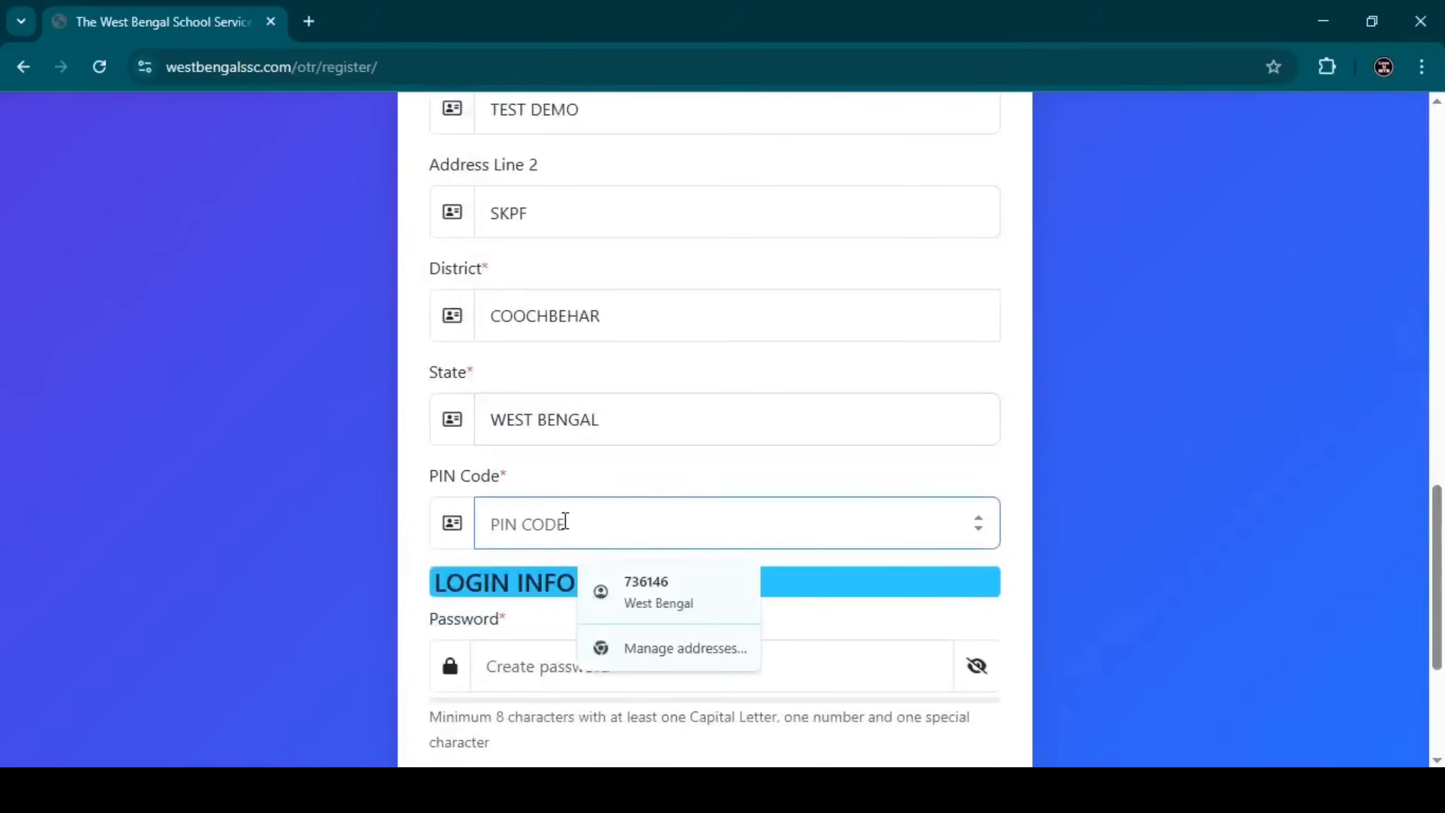
Enter the PIN code and a matching password, accept the terms, and submit the registration.
{"action": "type", "text": "735303"}
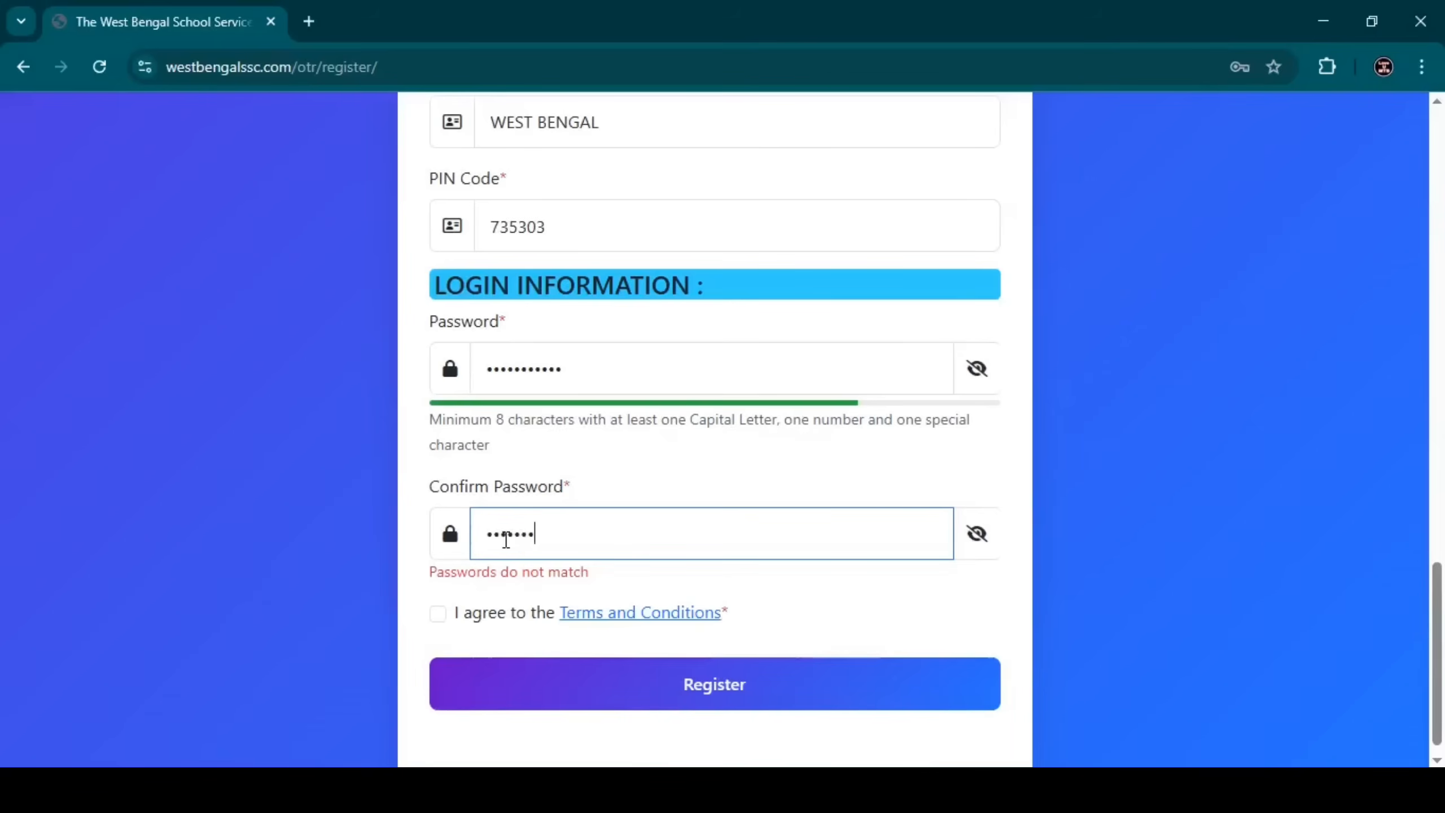
{"action": "type", "text": "****"}
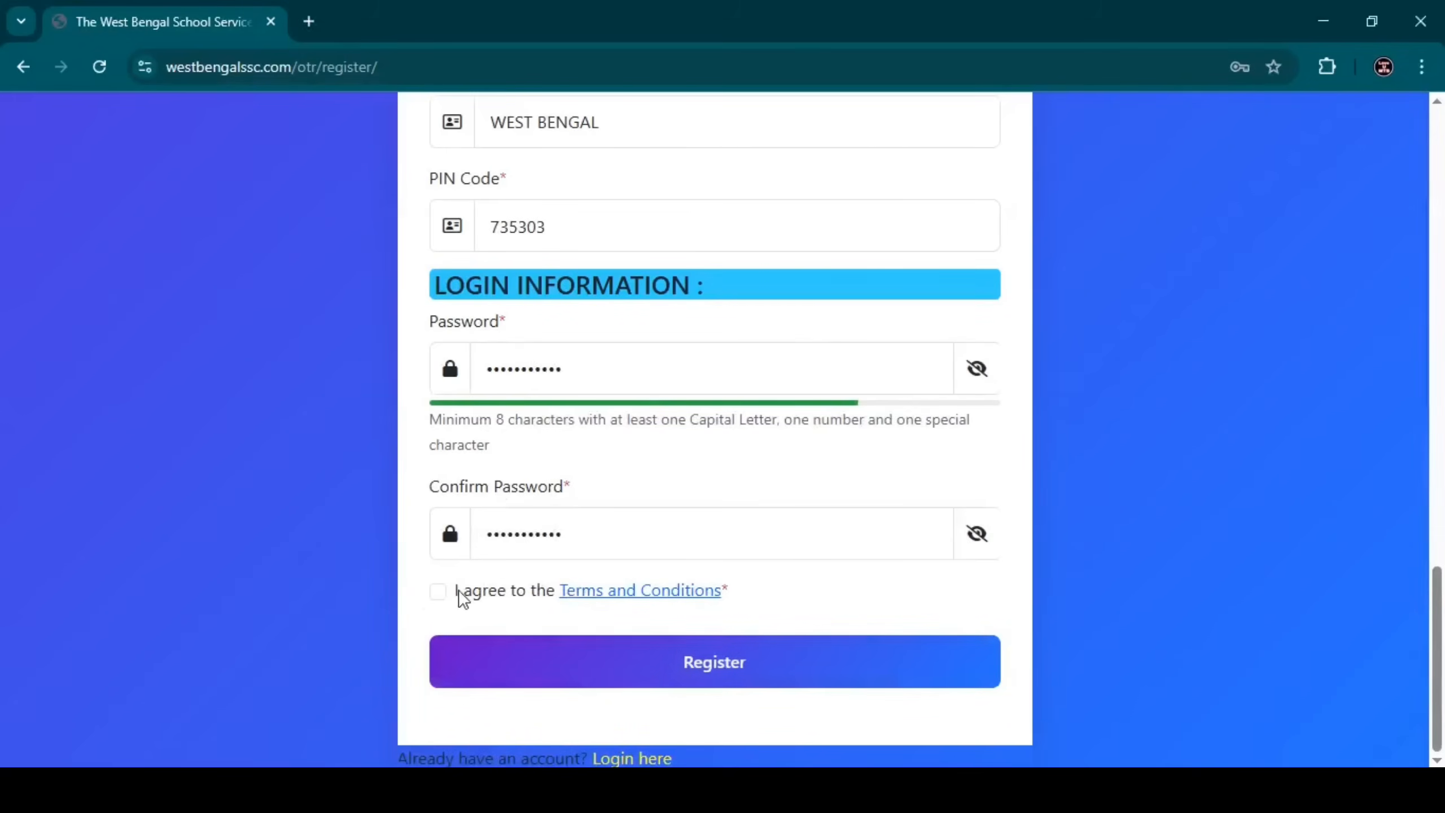
{"action": "left_click", "coordinate": [438, 591]}
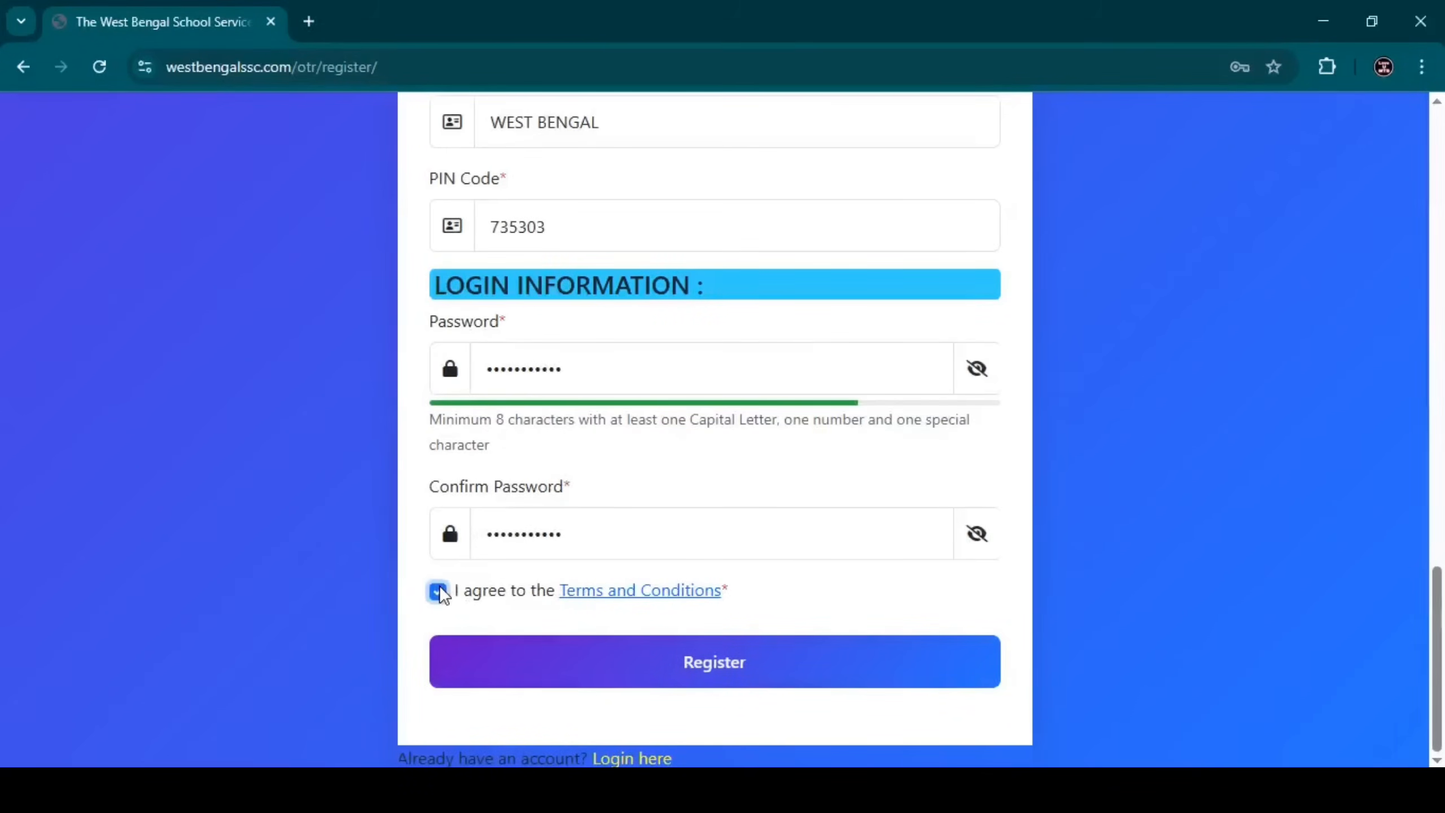
{"action": "left_click", "coordinate": [539, 673]}
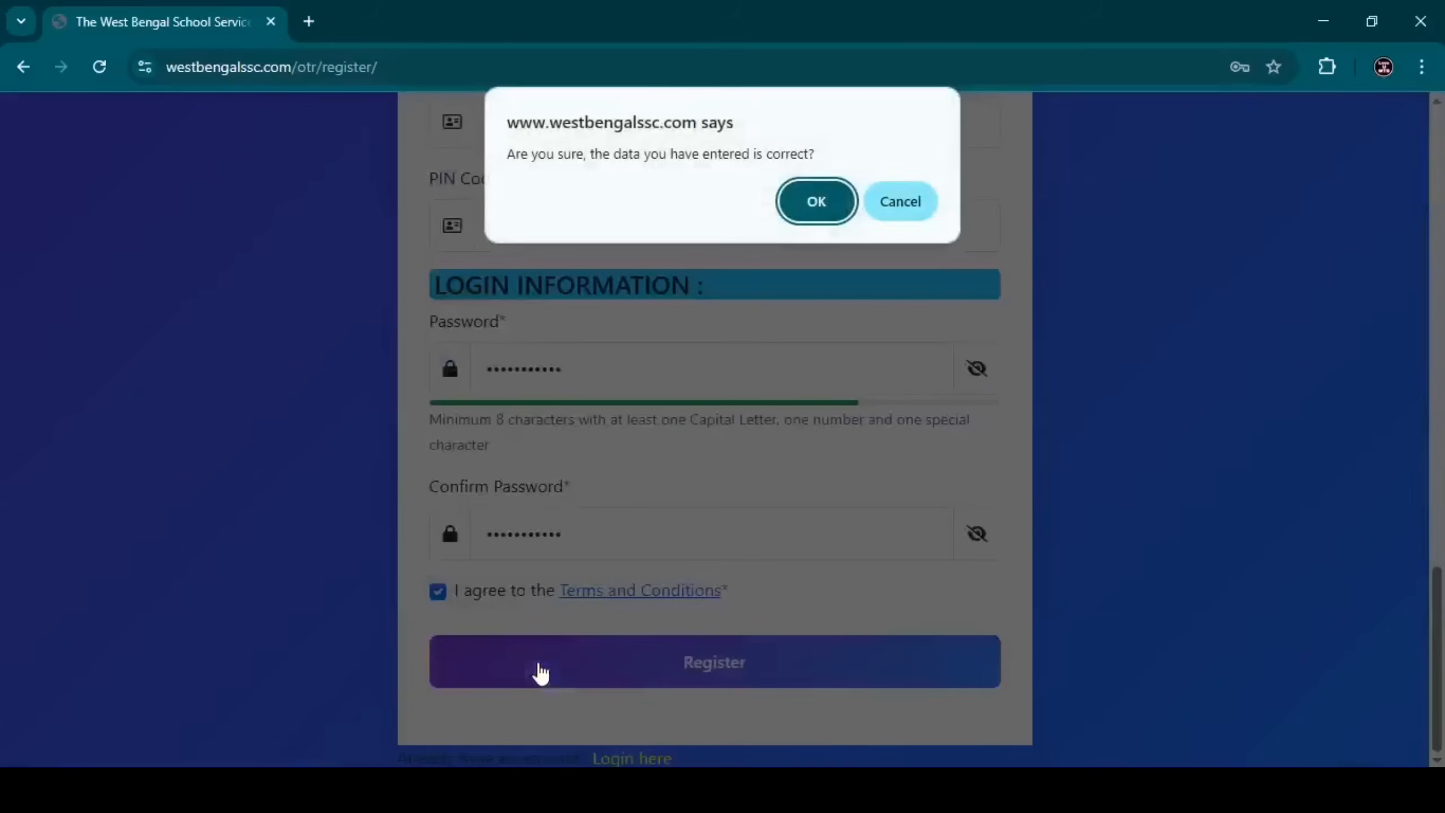
Confirm the data, copy the newly issued candidate ID, and close the welcome message.
{"action": "left_click", "coordinate": [814, 203]}
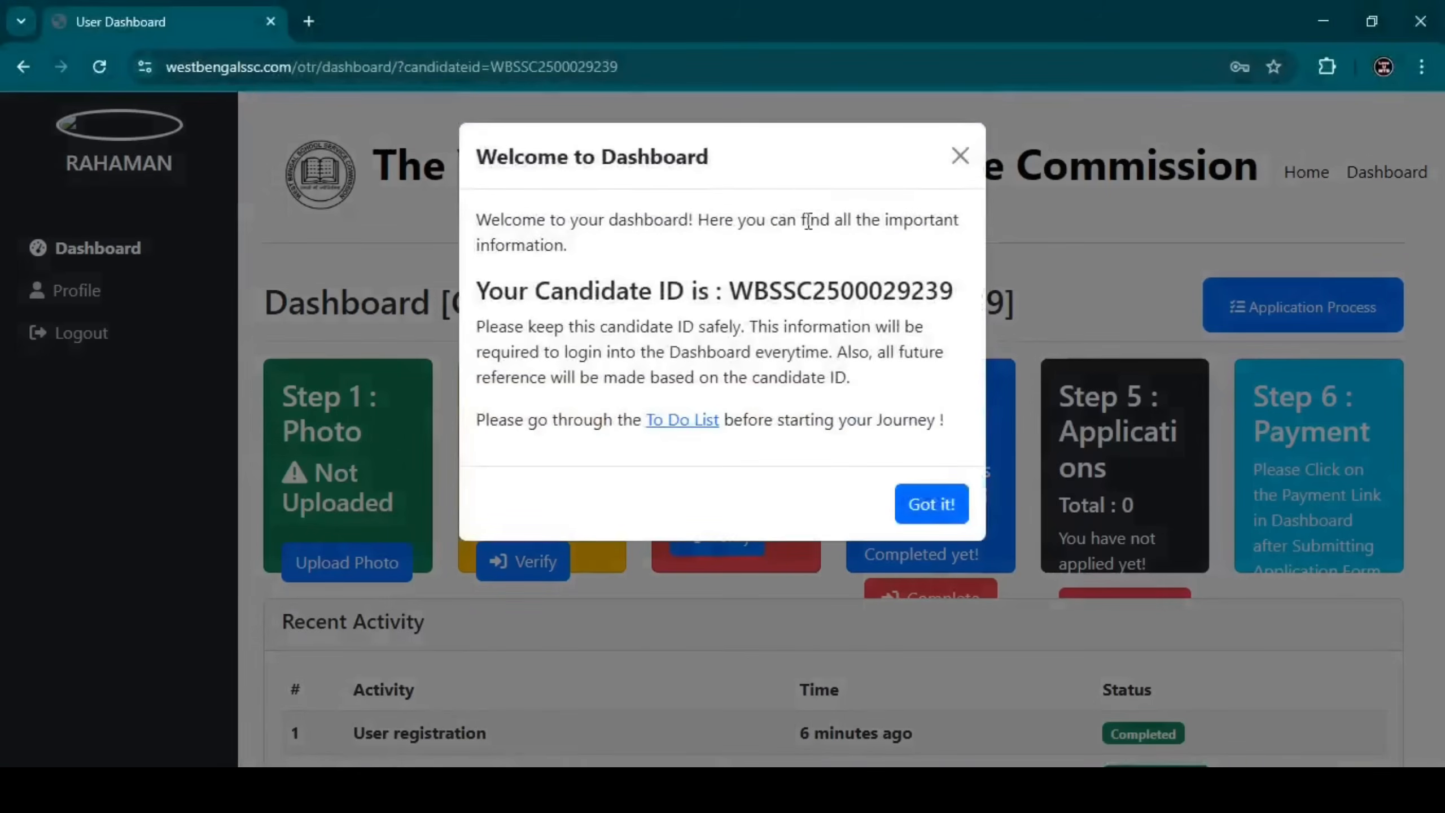
{"action": "left_click_drag", "start_coordinate": [729, 296], "coordinate": [941, 293]}
{"action": "right_click", "coordinate": [927, 285]}
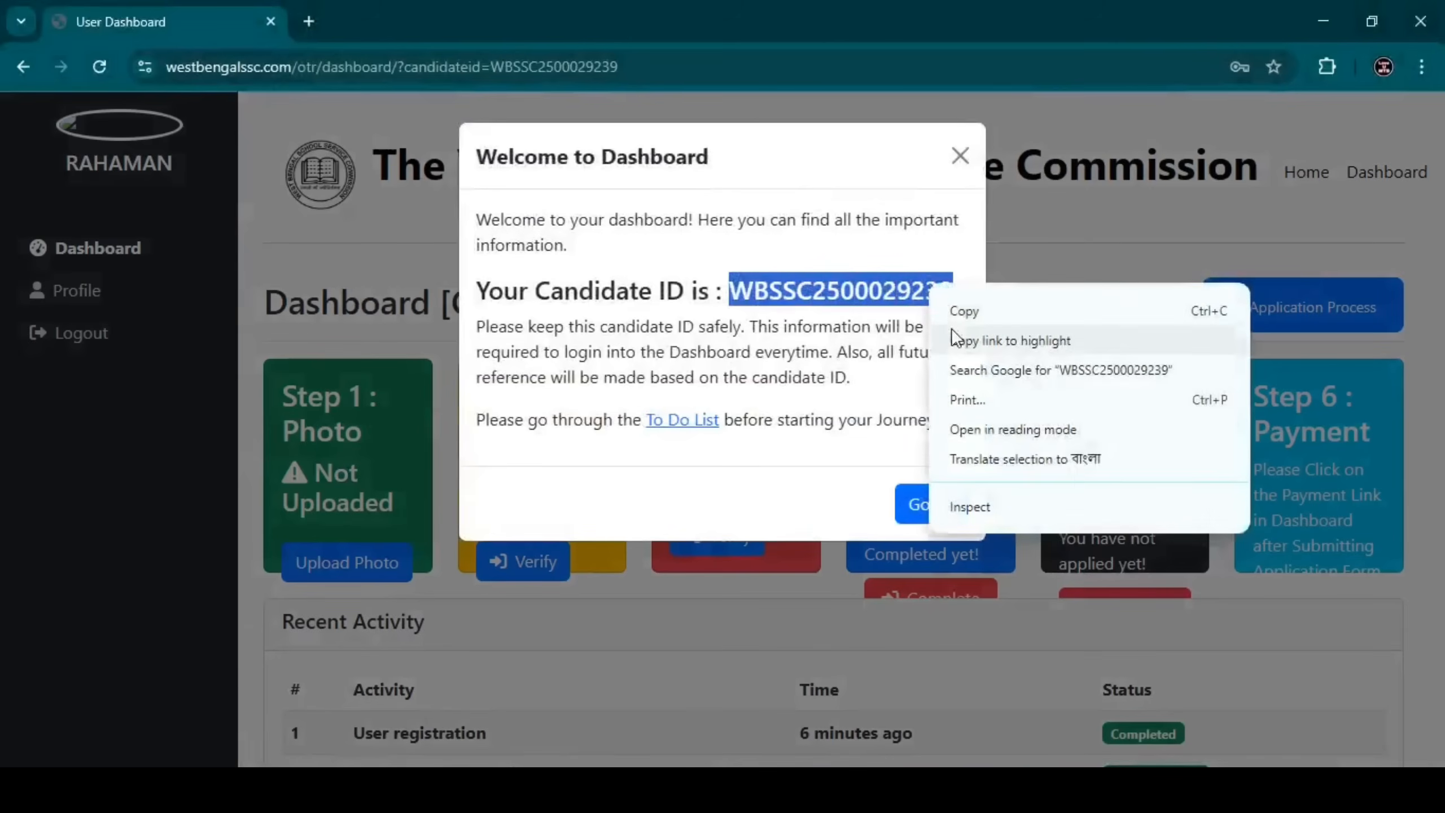
{"action": "left_click", "coordinate": [960, 313]}
{"action": "left_click", "coordinate": [919, 284]}
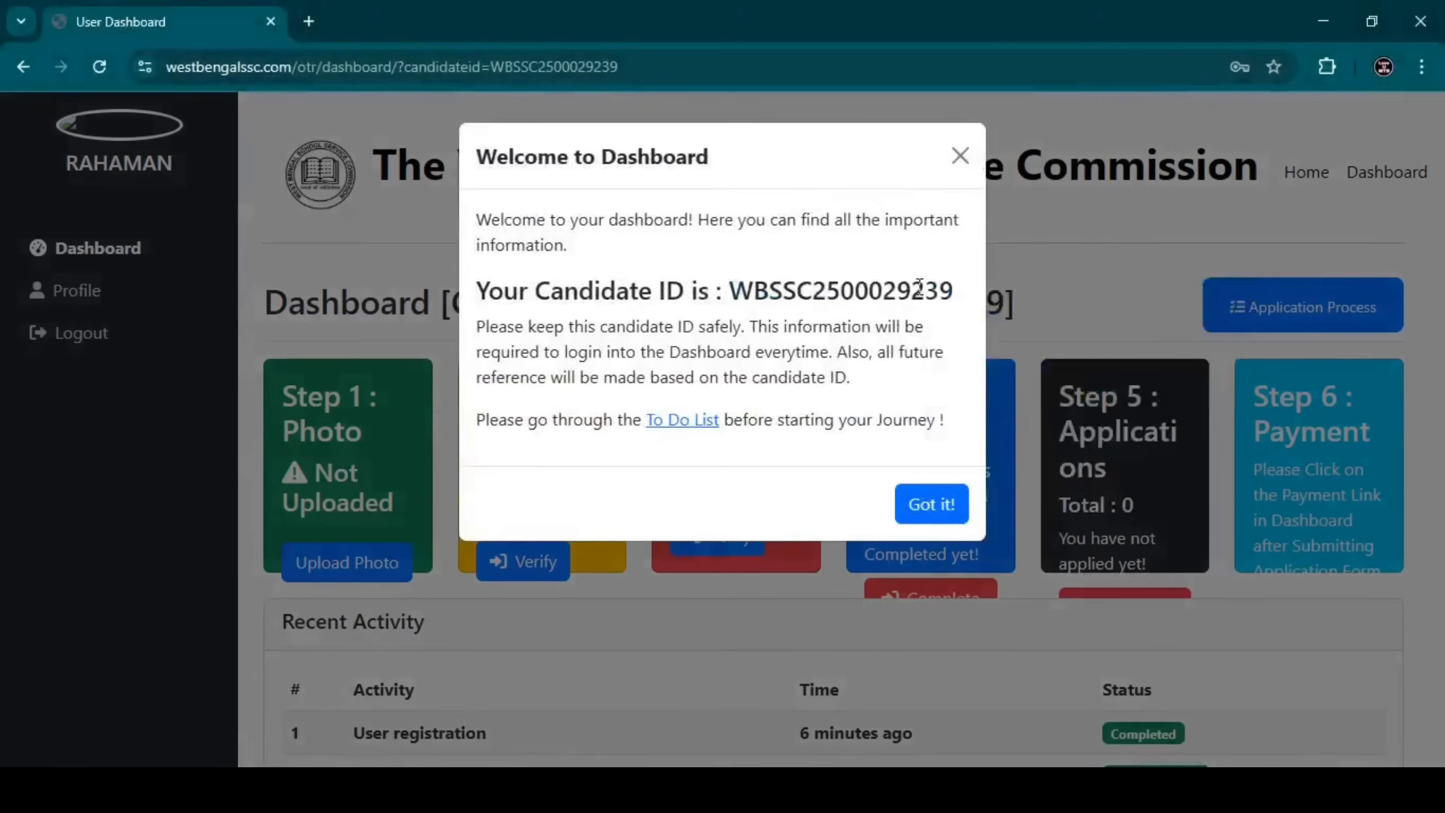
{"action": "left_click", "coordinate": [959, 157]}
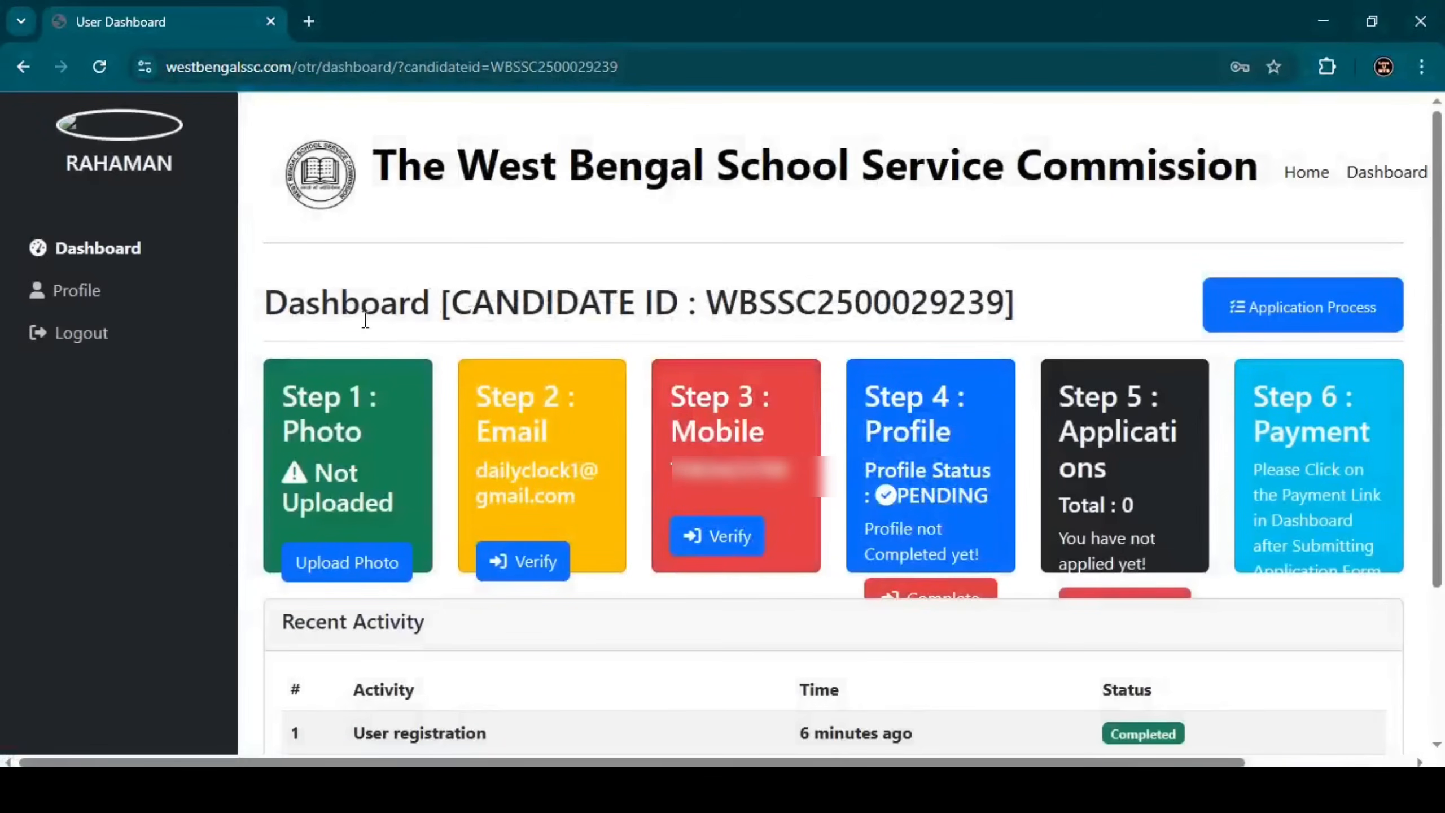
Open the Application Process guide and scroll to the Step 1 photo upload instructions.
{"action": "left_click", "coordinate": [1253, 306]}
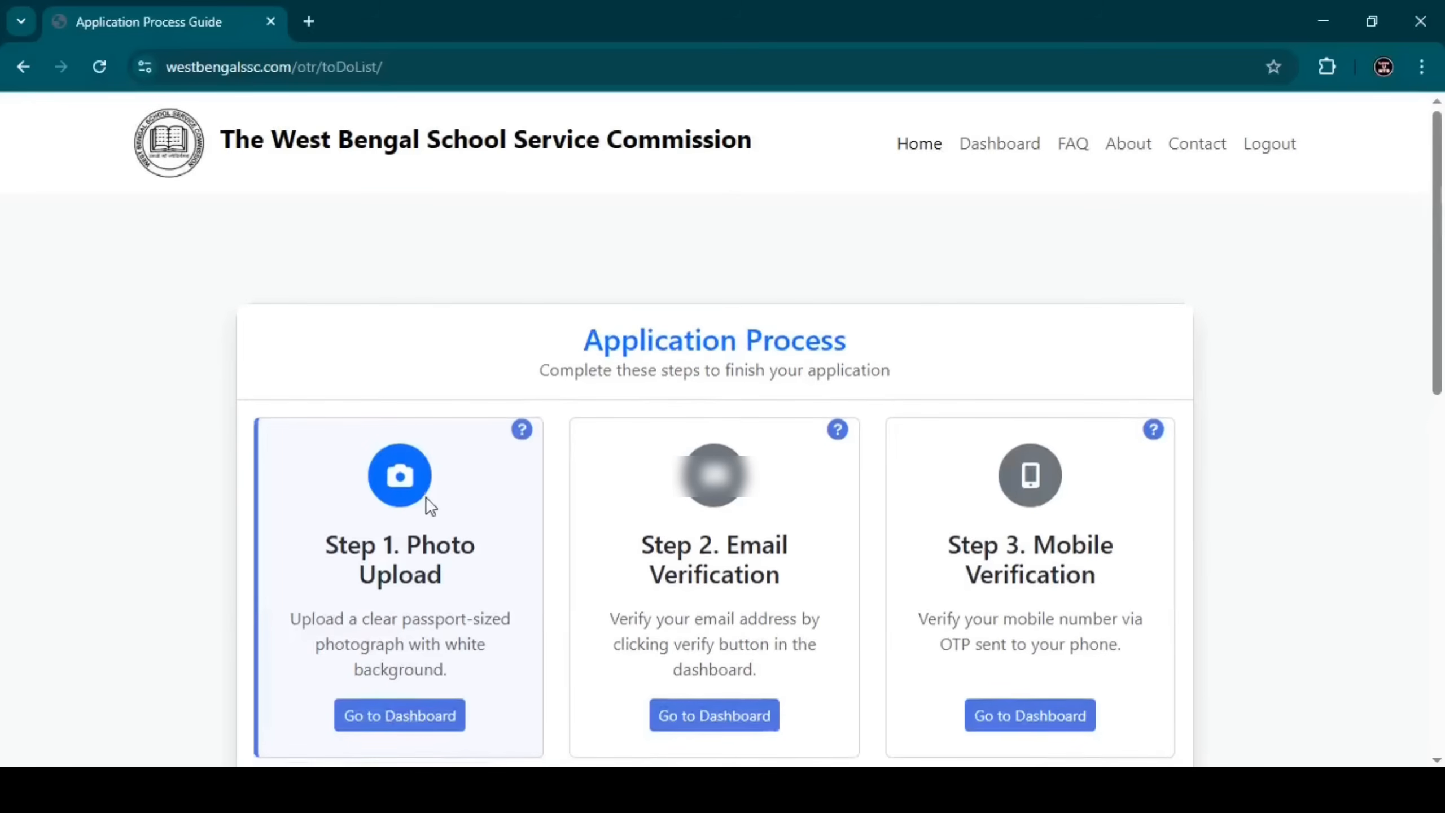
{"action": "scroll", "coordinate": [492, 456], "scroll_direction": "down", "scroll_amount": 2}
{"action": "scroll", "coordinate": [492, 458], "scroll_direction": "down", "scroll_amount": 2}
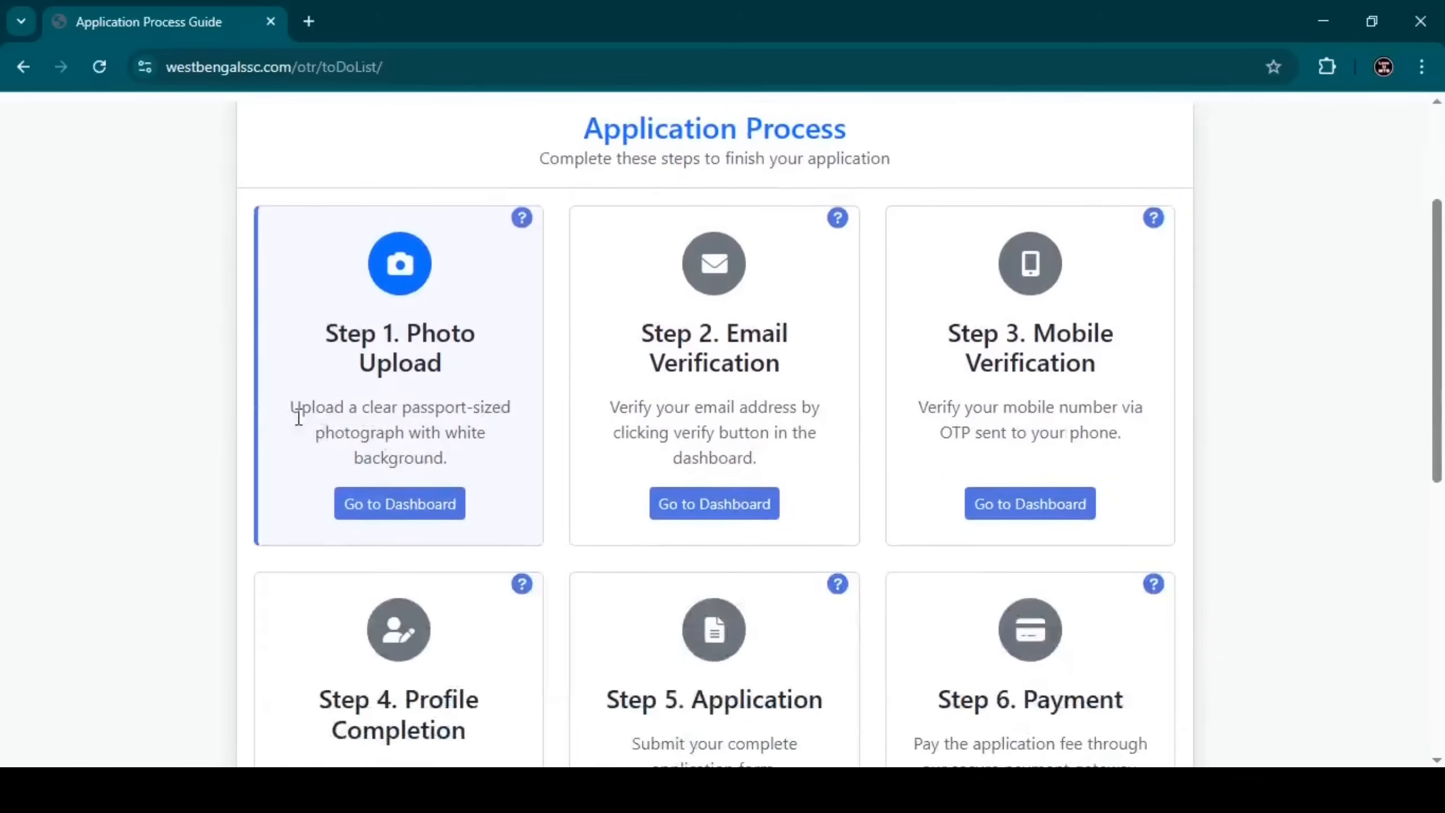
{"action": "left_click_drag", "start_coordinate": [291, 414], "coordinate": [444, 457]}
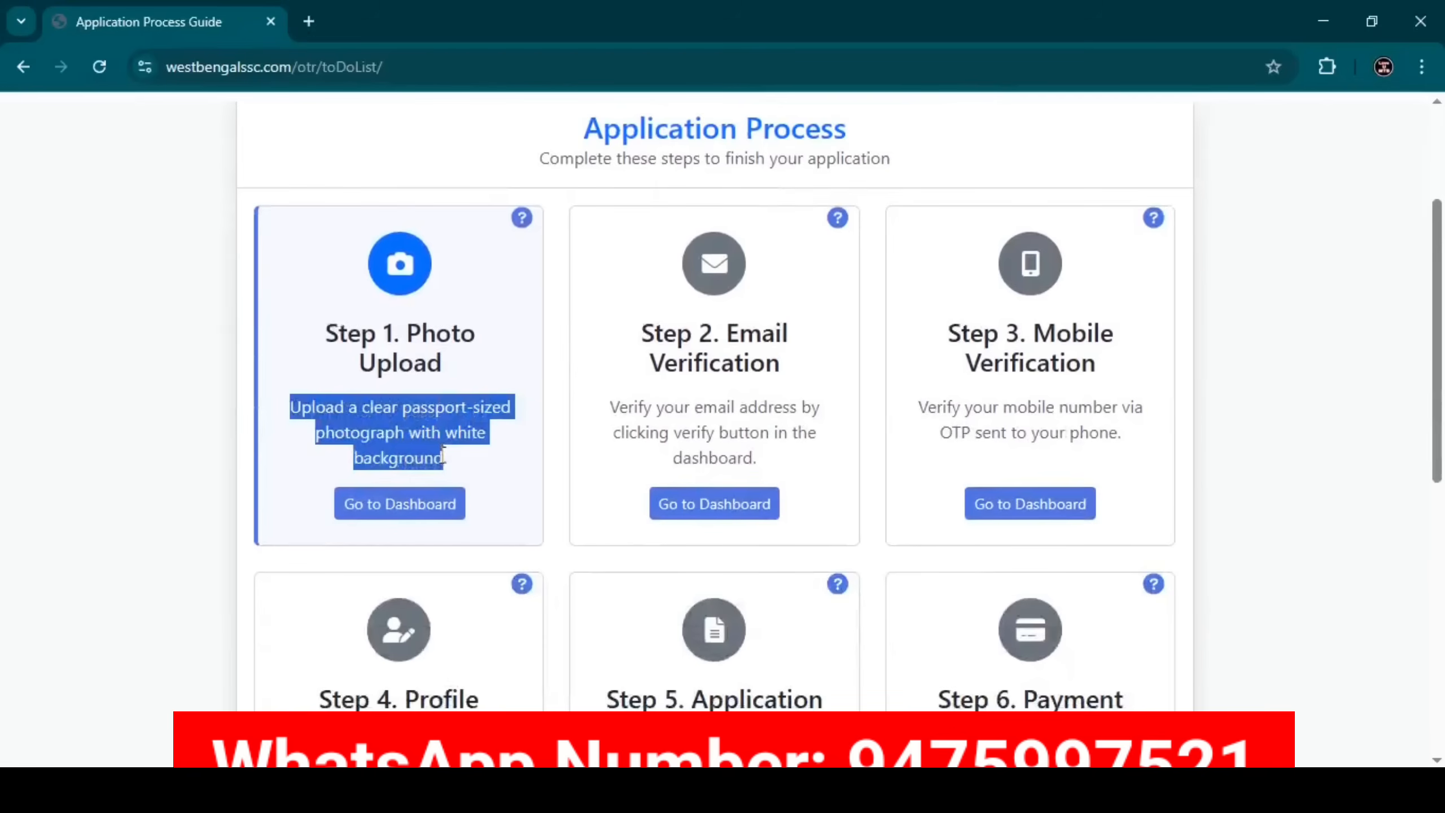
Return to the dashboard, upload the candidate photo, then start email and mobile verification.
{"action": "left_click", "coordinate": [443, 457]}
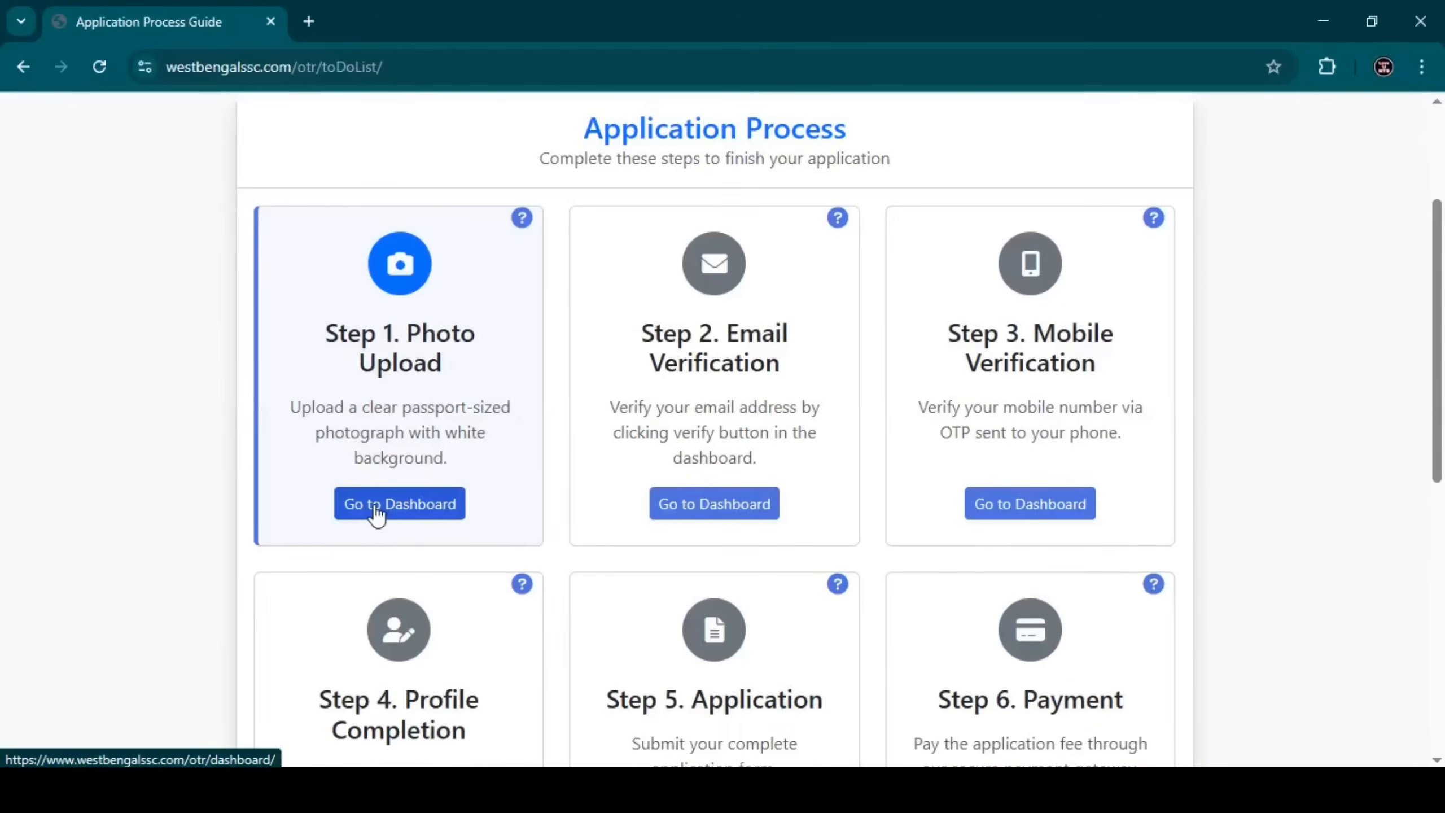
{"action": "left_click", "coordinate": [375, 506]}
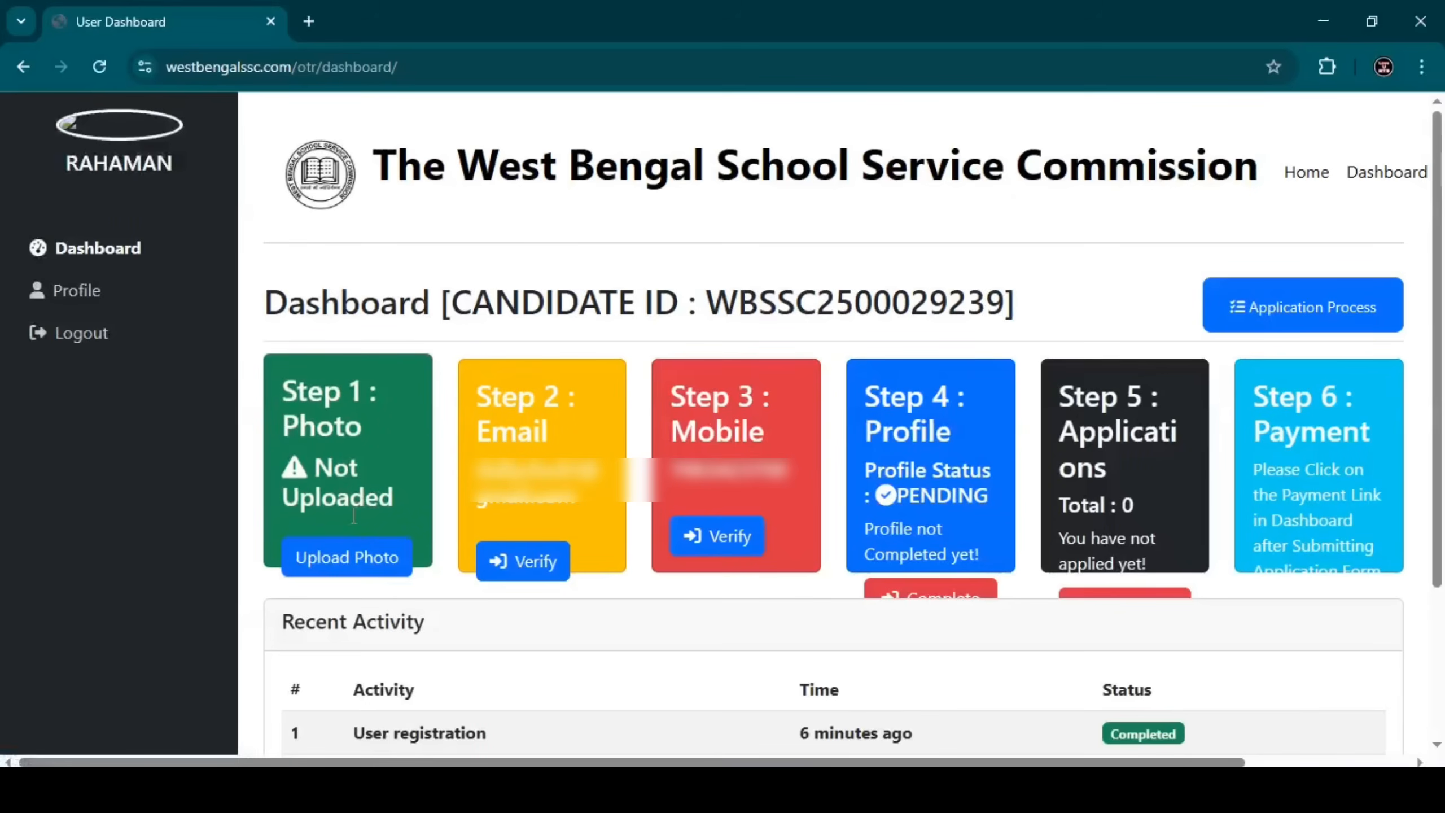
{"action": "left_click", "coordinate": [348, 561]}
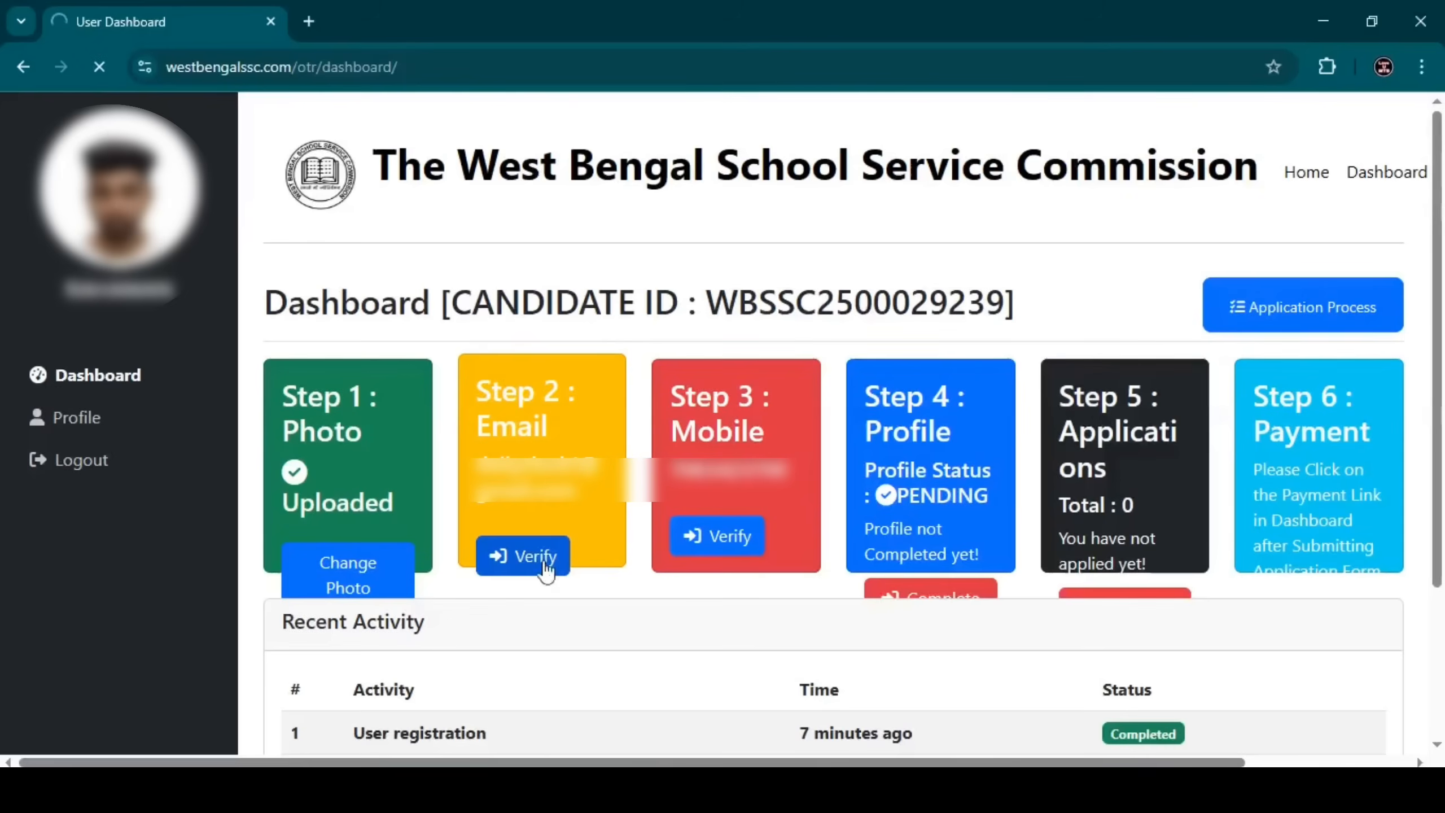
{"action": "left_click", "coordinate": [498, 556]}
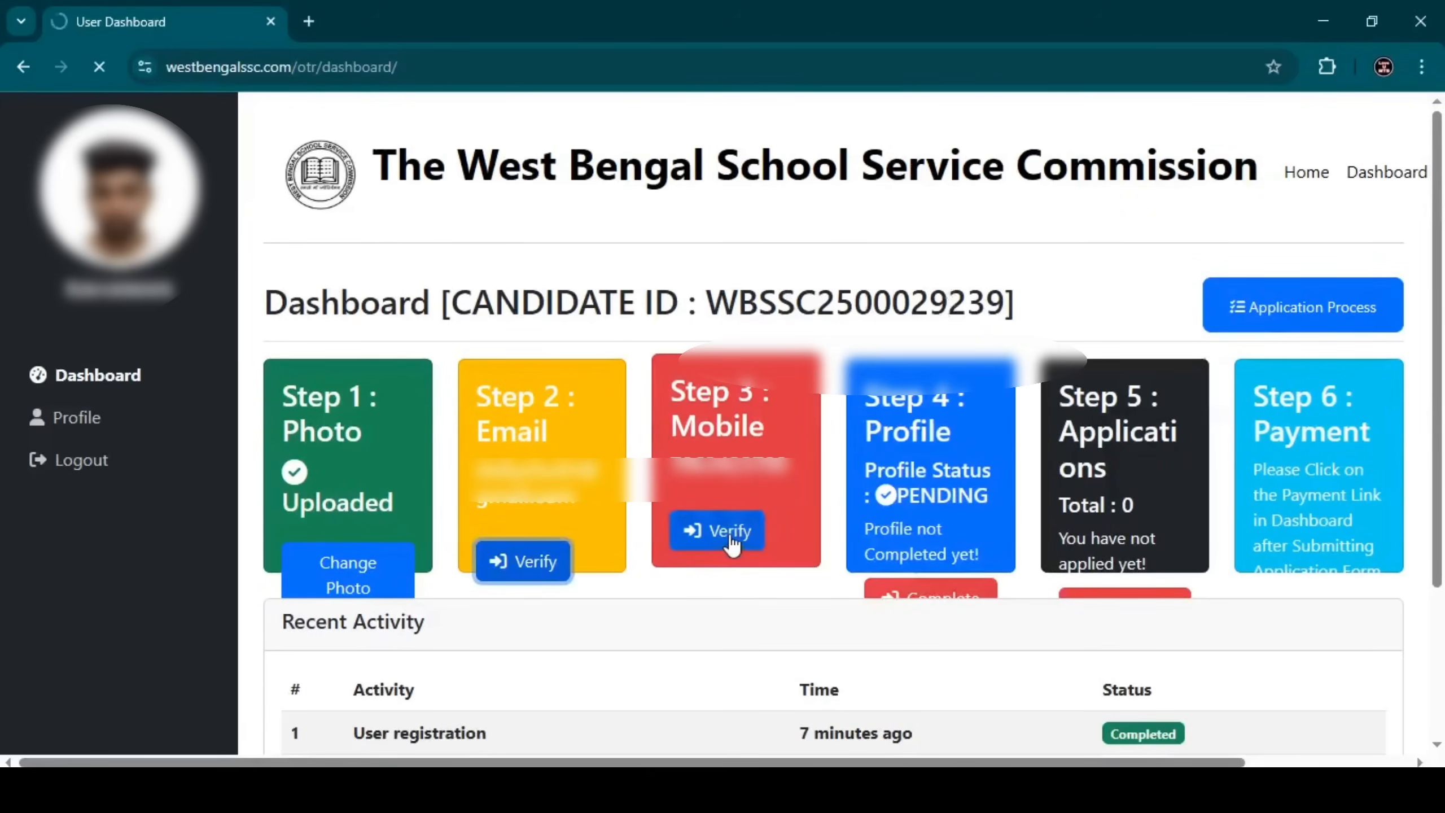
{"action": "left_click", "coordinate": [729, 538]}
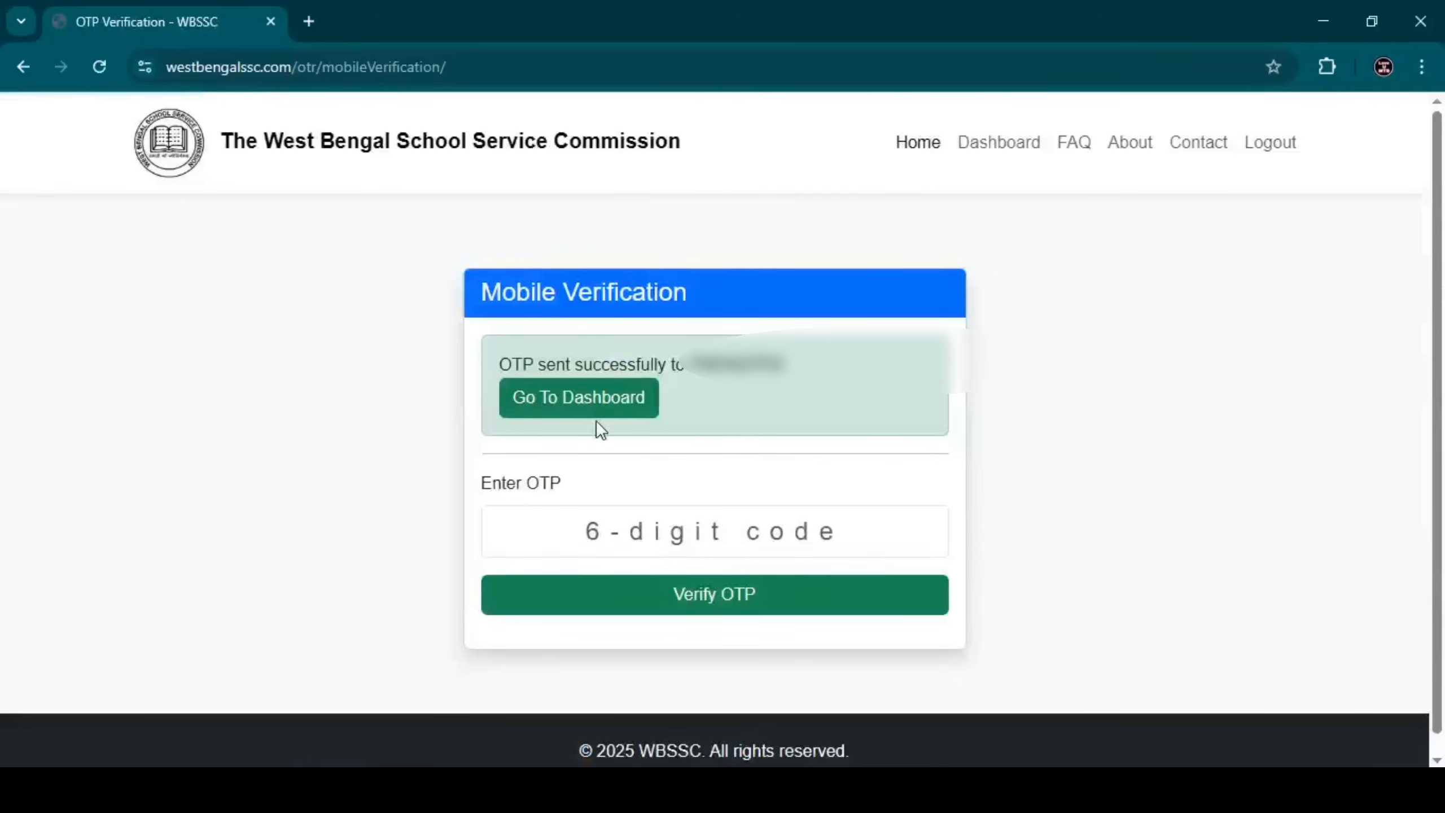
Select the OTP field to enter the mobile verification code.
{"action": "left_click", "coordinate": [545, 519]}
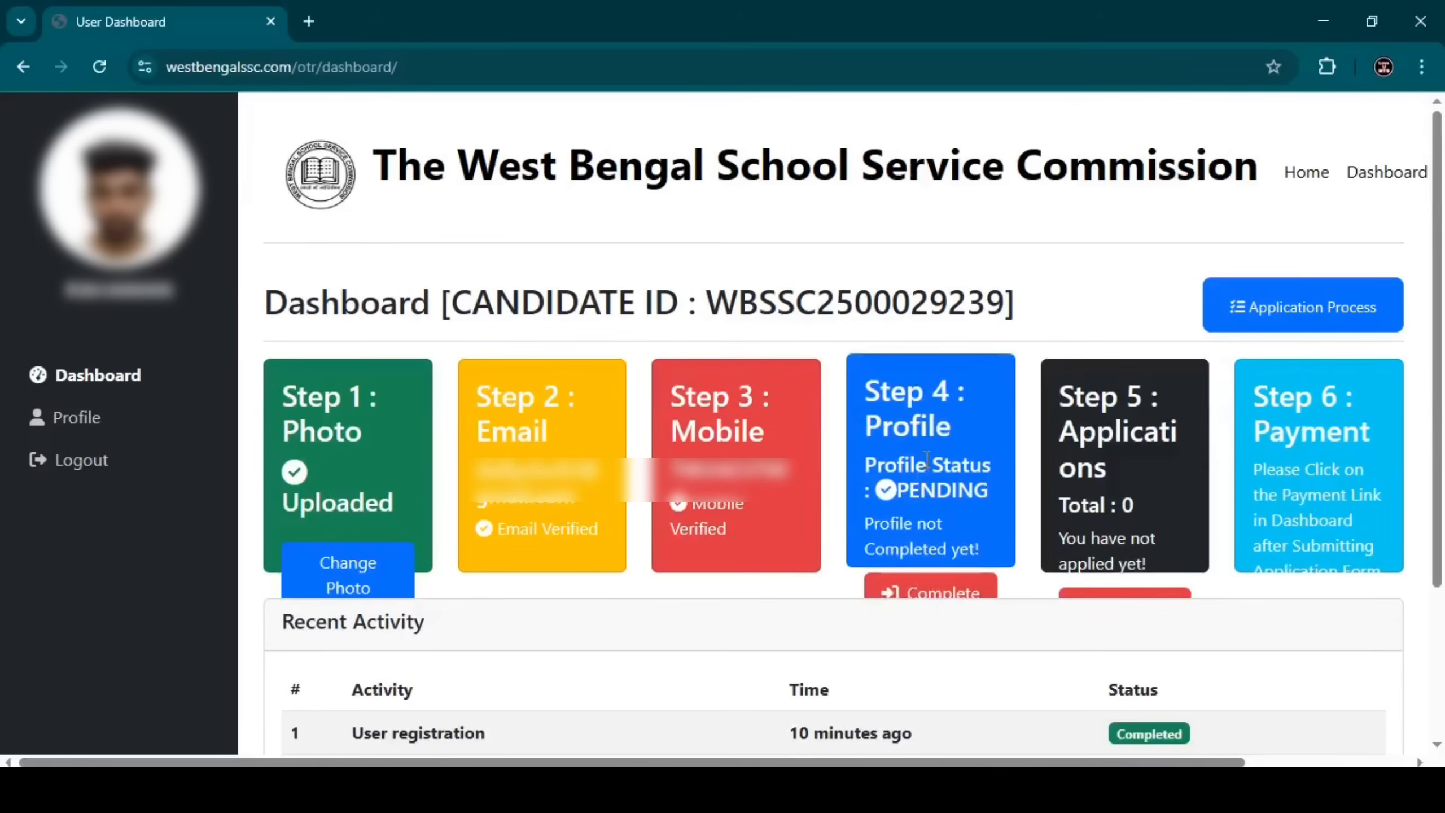
Open the profile form, scroll through Personal Information, and continue to Education Details.
{"action": "left_click", "coordinate": [962, 593]}
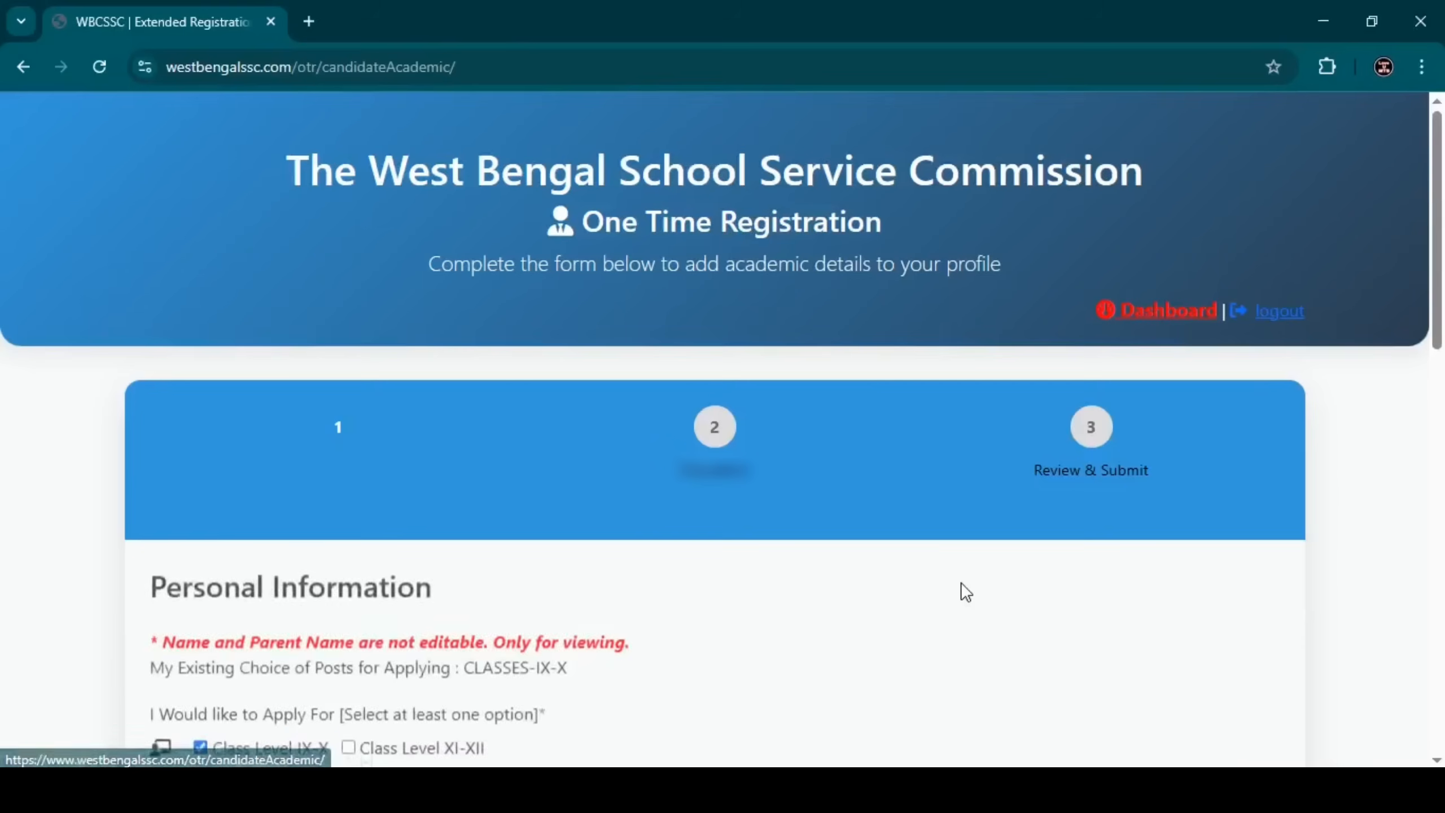
{"action": "scroll", "coordinate": [512, 561], "scroll_direction": "down", "scroll_amount": 5}
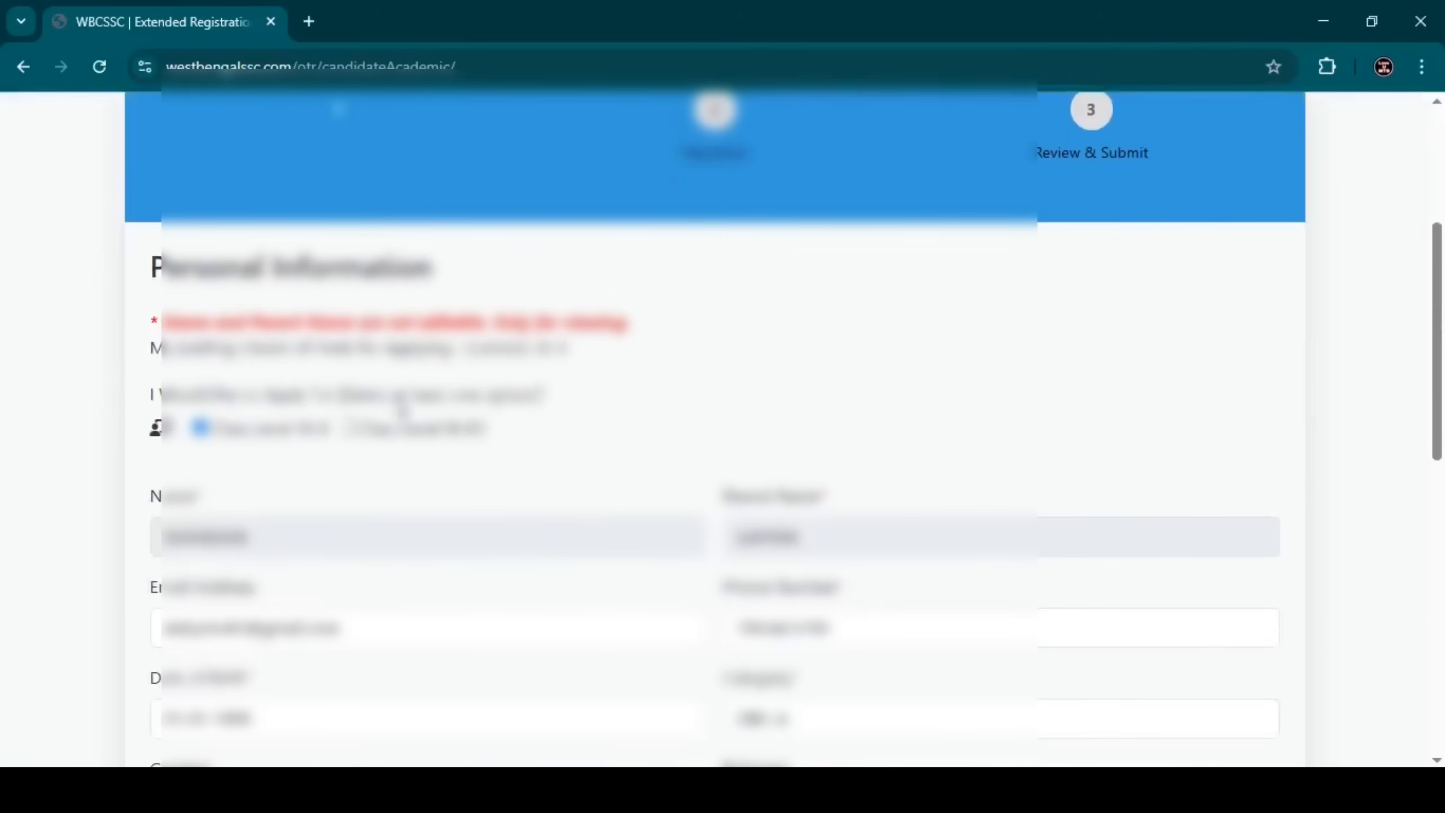
{"action": "scroll", "coordinate": [272, 387], "scroll_direction": "down", "scroll_amount": 1}
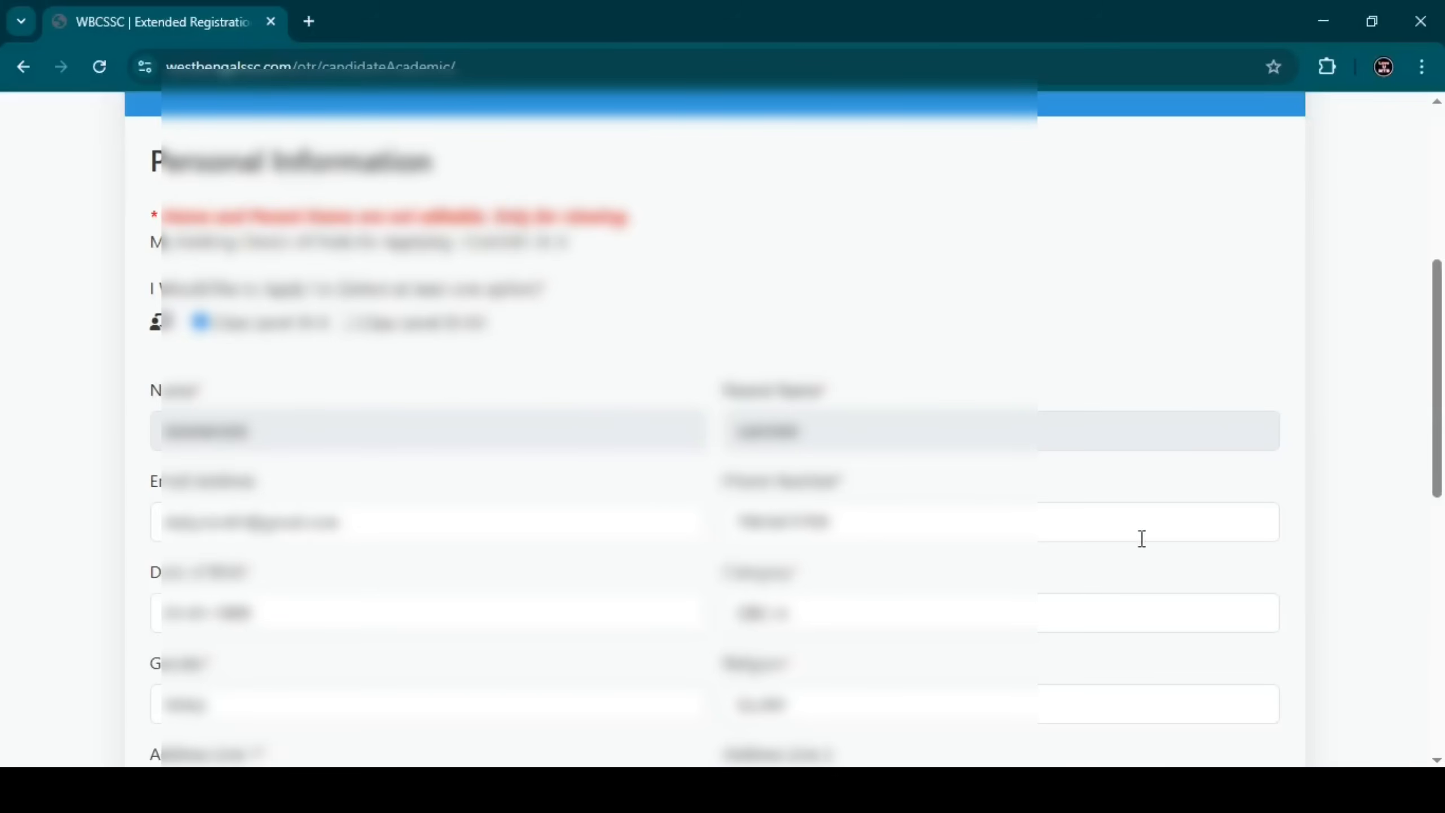
{"action": "scroll", "coordinate": [478, 467], "scroll_direction": "down", "scroll_amount": 1}
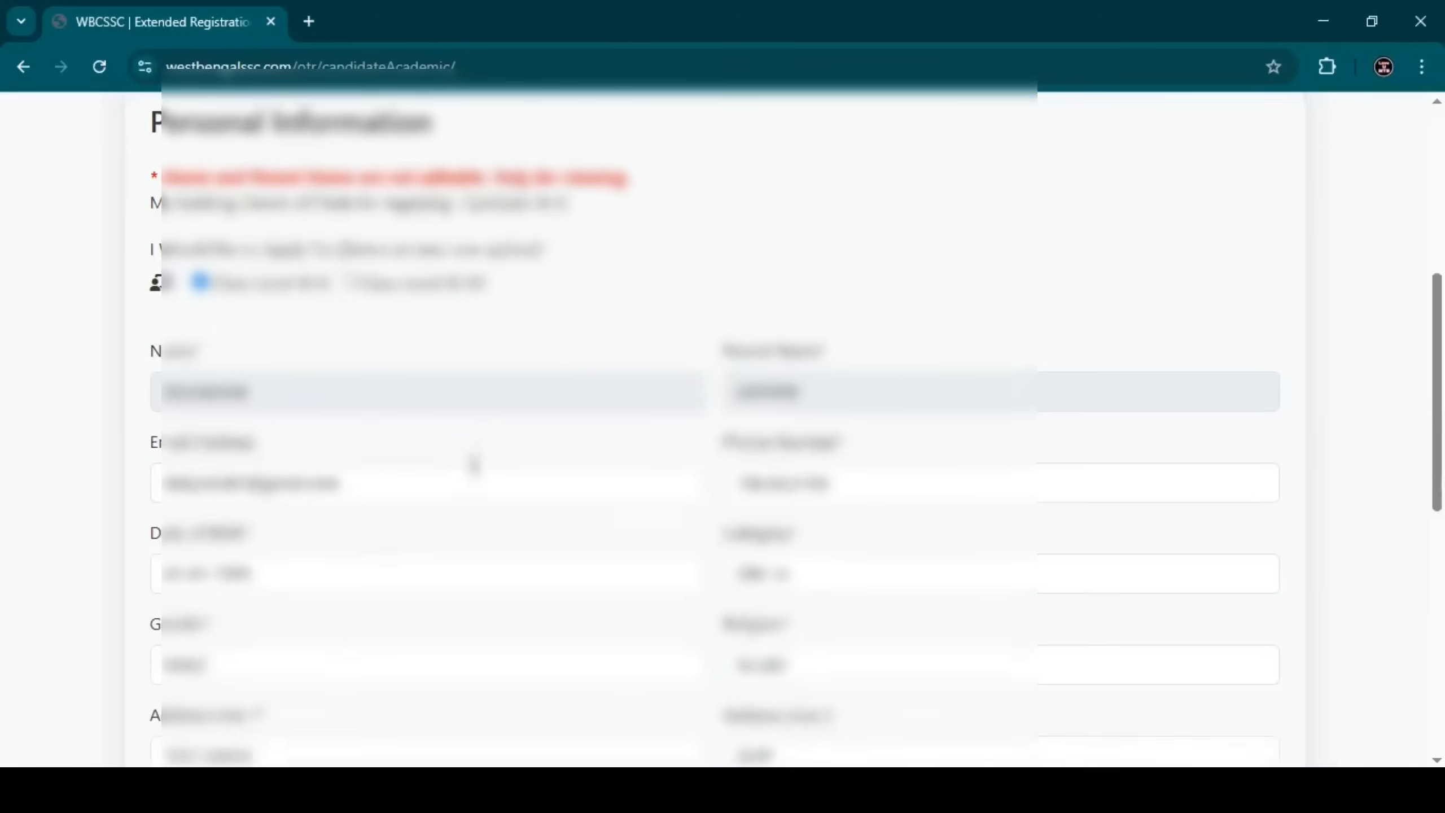
{"action": "scroll", "coordinate": [474, 464], "scroll_direction": "down", "scroll_amount": 1}
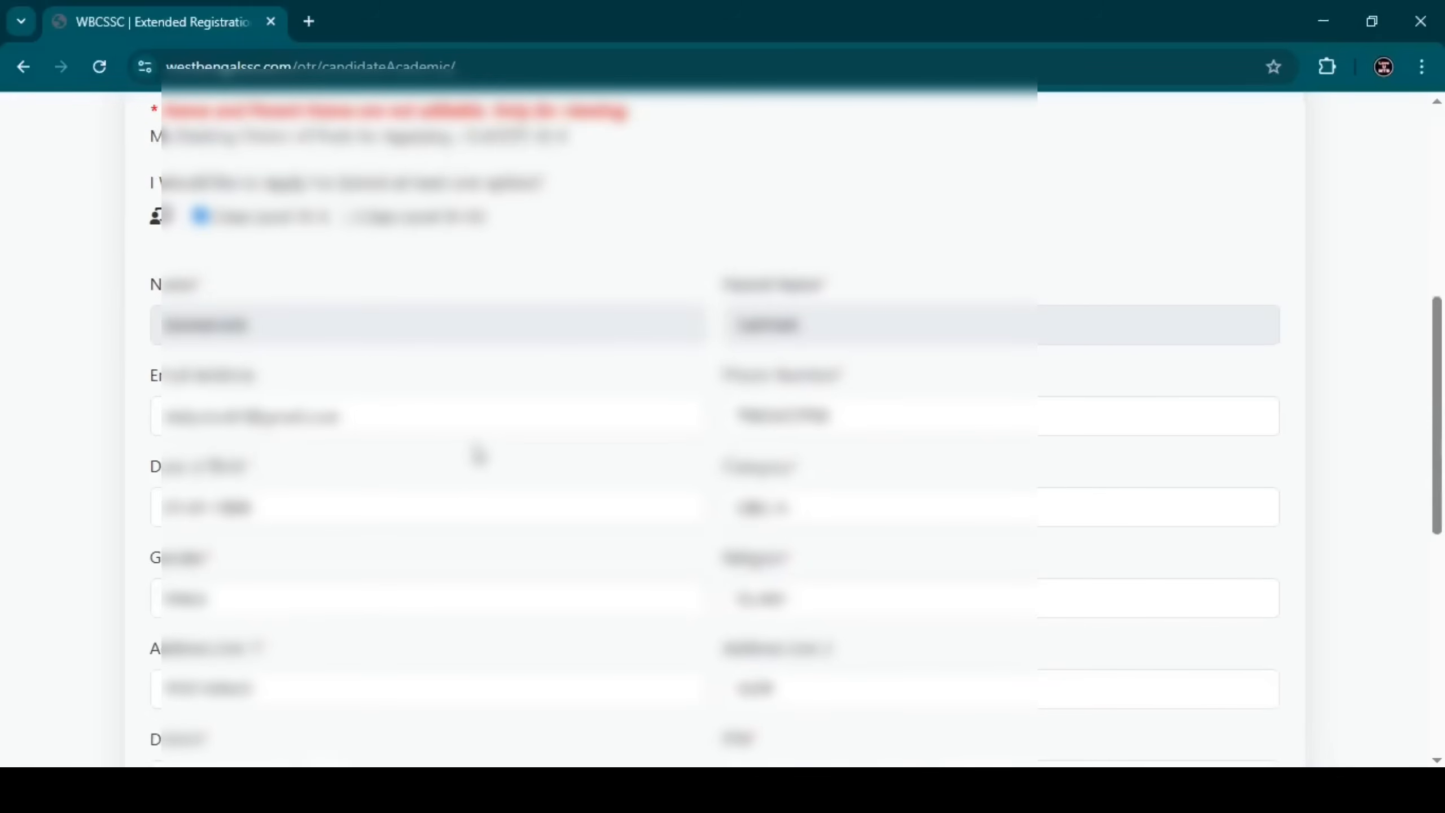
{"action": "scroll", "coordinate": [478, 455], "scroll_direction": "down", "scroll_amount": 5}
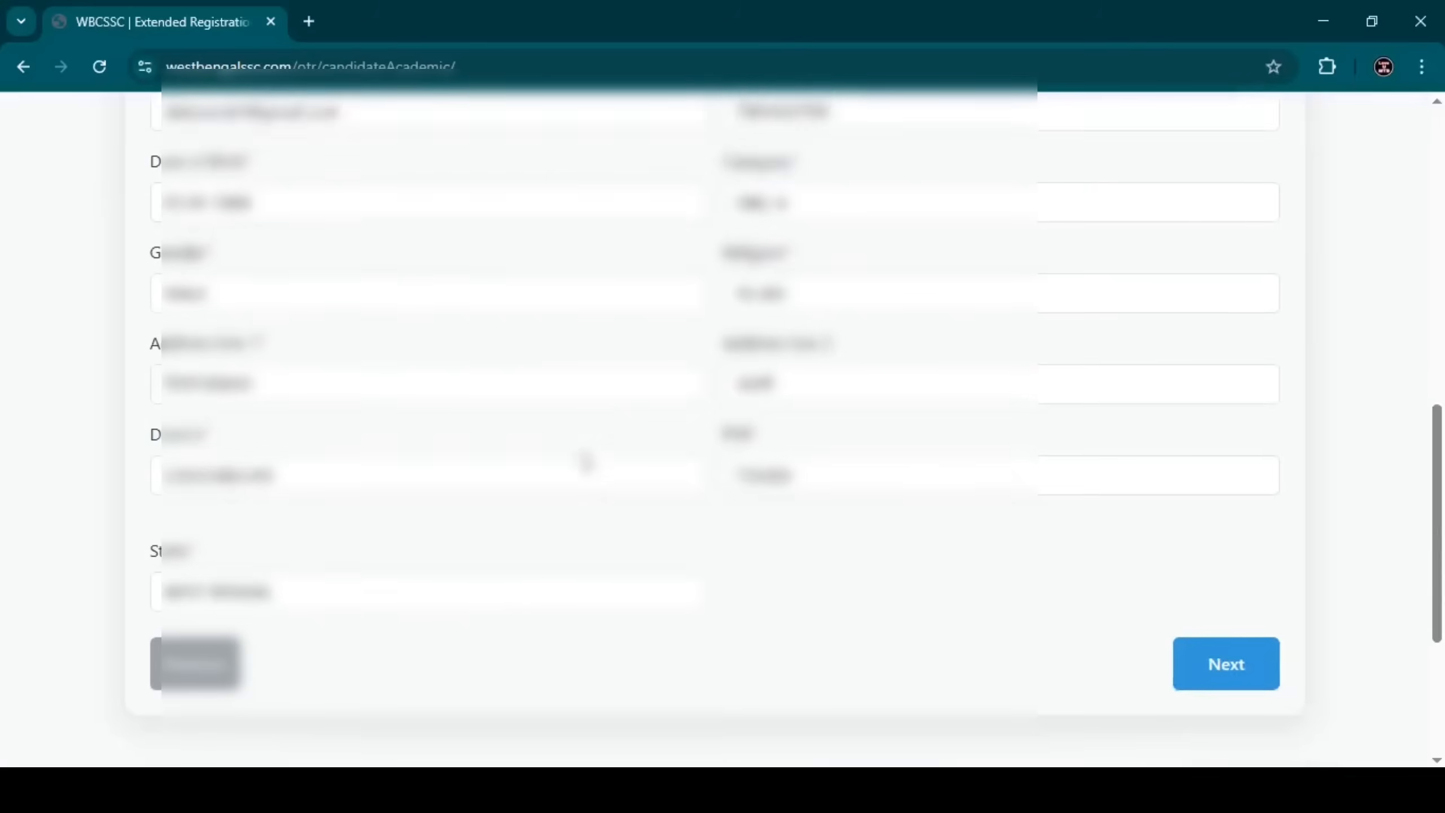
{"action": "scroll", "coordinate": [586, 461], "scroll_direction": "down", "scroll_amount": 1}
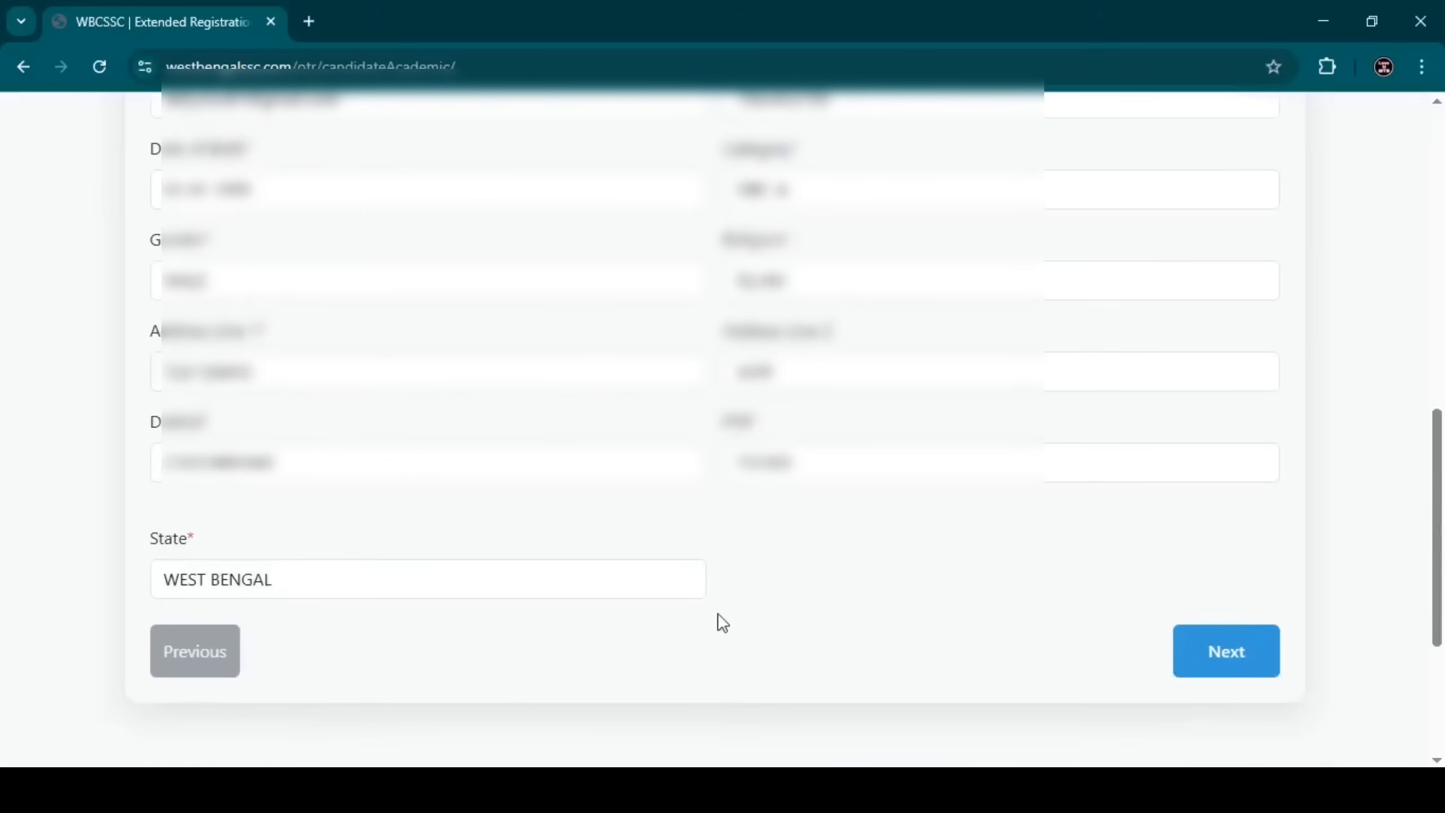
{"action": "left_click", "coordinate": [1239, 675]}
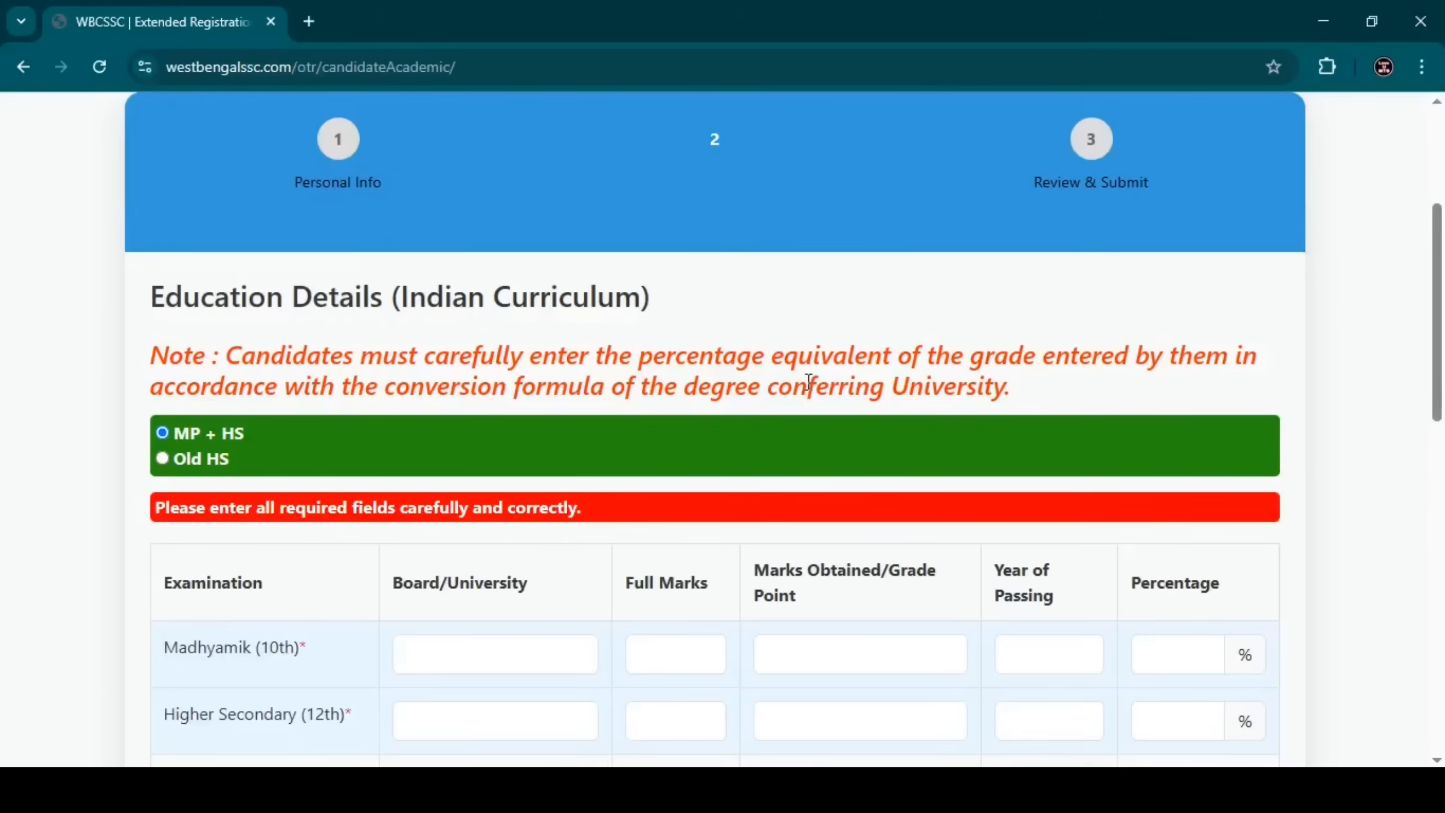
Enter the Madhyamik row: 700 full marks, 500 obtained, passed in 2014.
{"action": "scroll", "coordinate": [1015, 353], "scroll_direction": "down", "scroll_amount": 2}
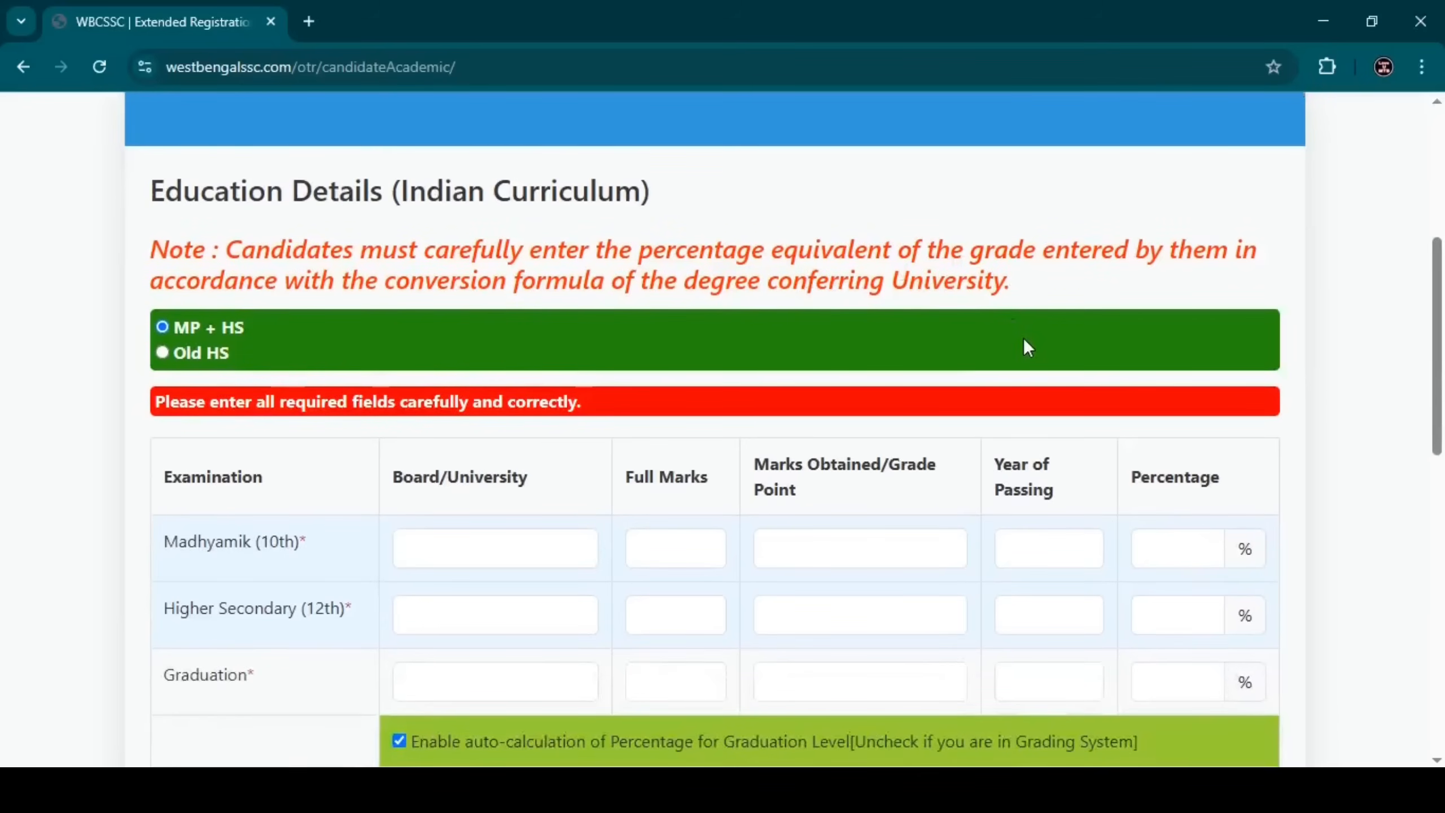
{"action": "scroll", "coordinate": [1024, 341], "scroll_direction": "down", "scroll_amount": 2}
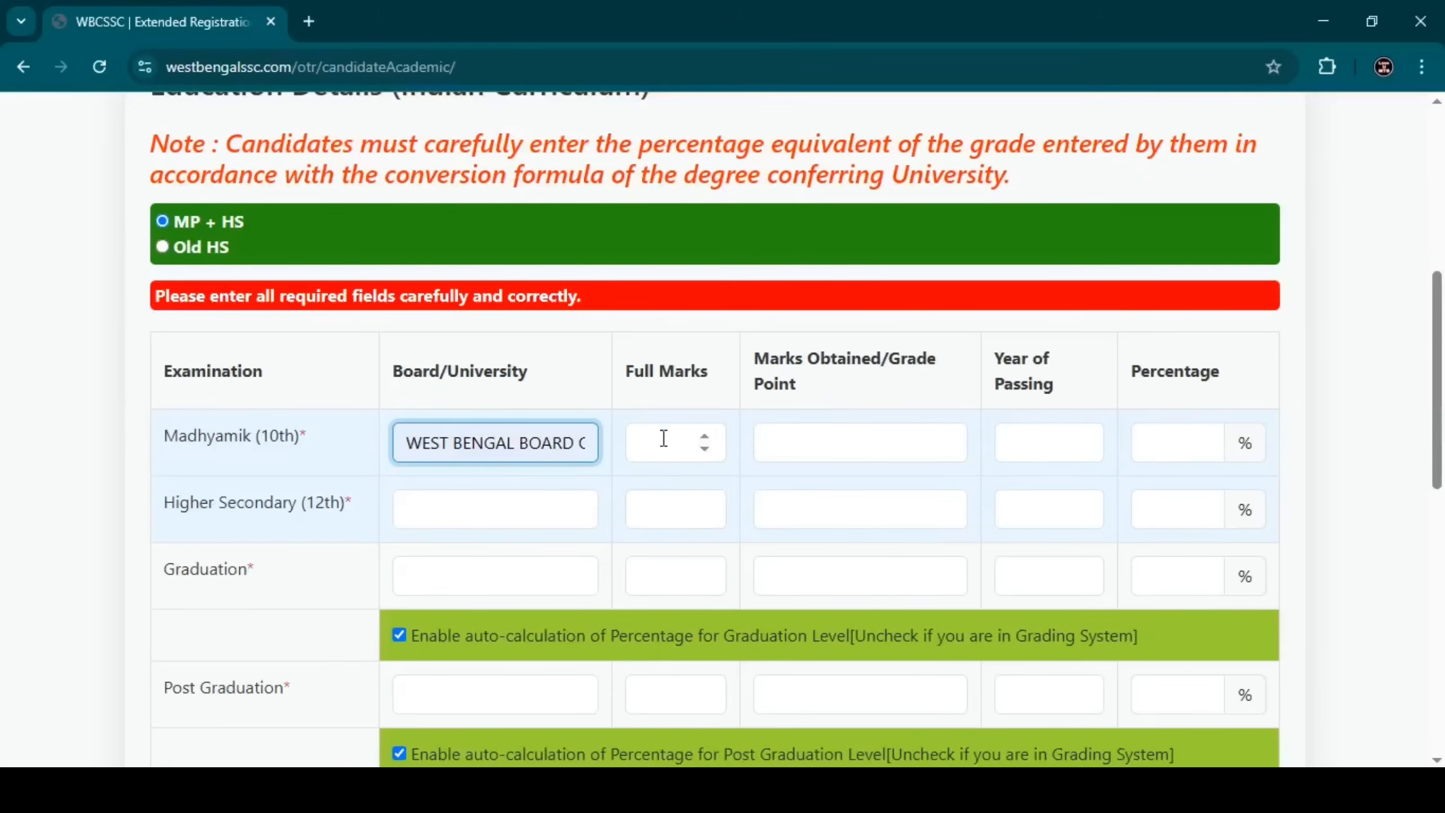
{"action": "left_click", "coordinate": [655, 455]}
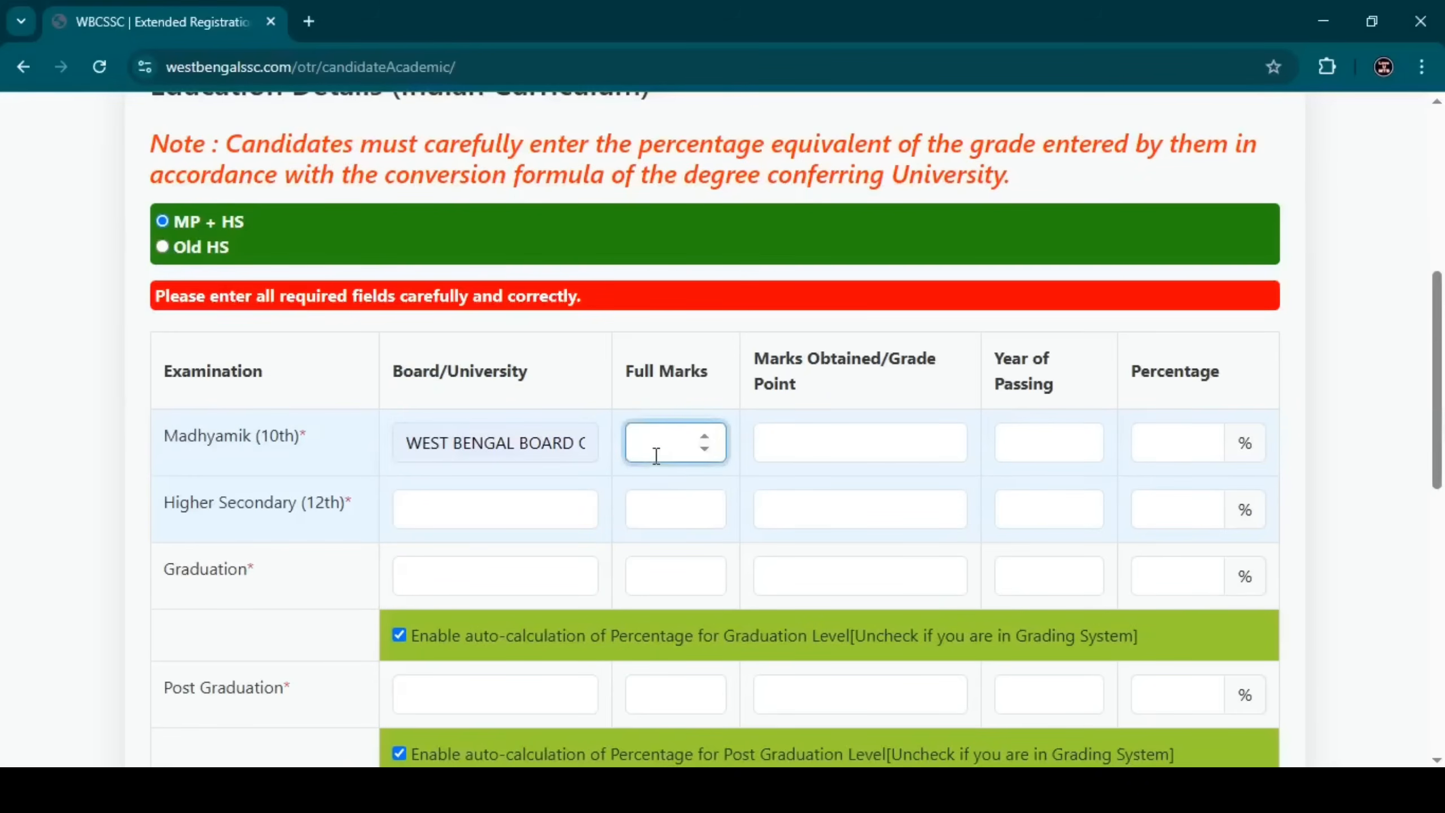
{"action": "type", "text": "700"}
{"action": "left_click", "coordinate": [812, 452]}
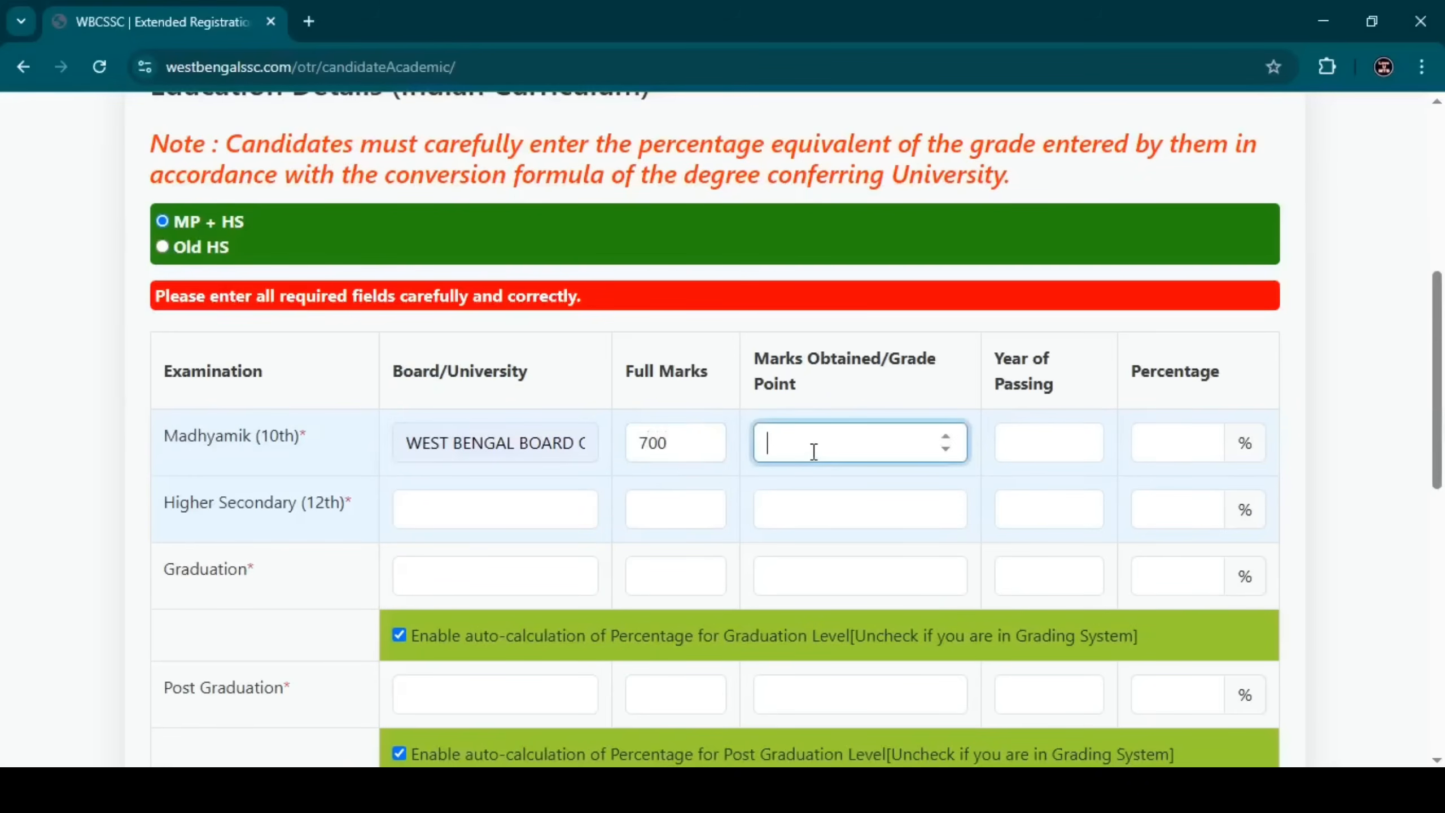
{"action": "type", "text": "500"}
{"action": "left_click", "coordinate": [1038, 457]}
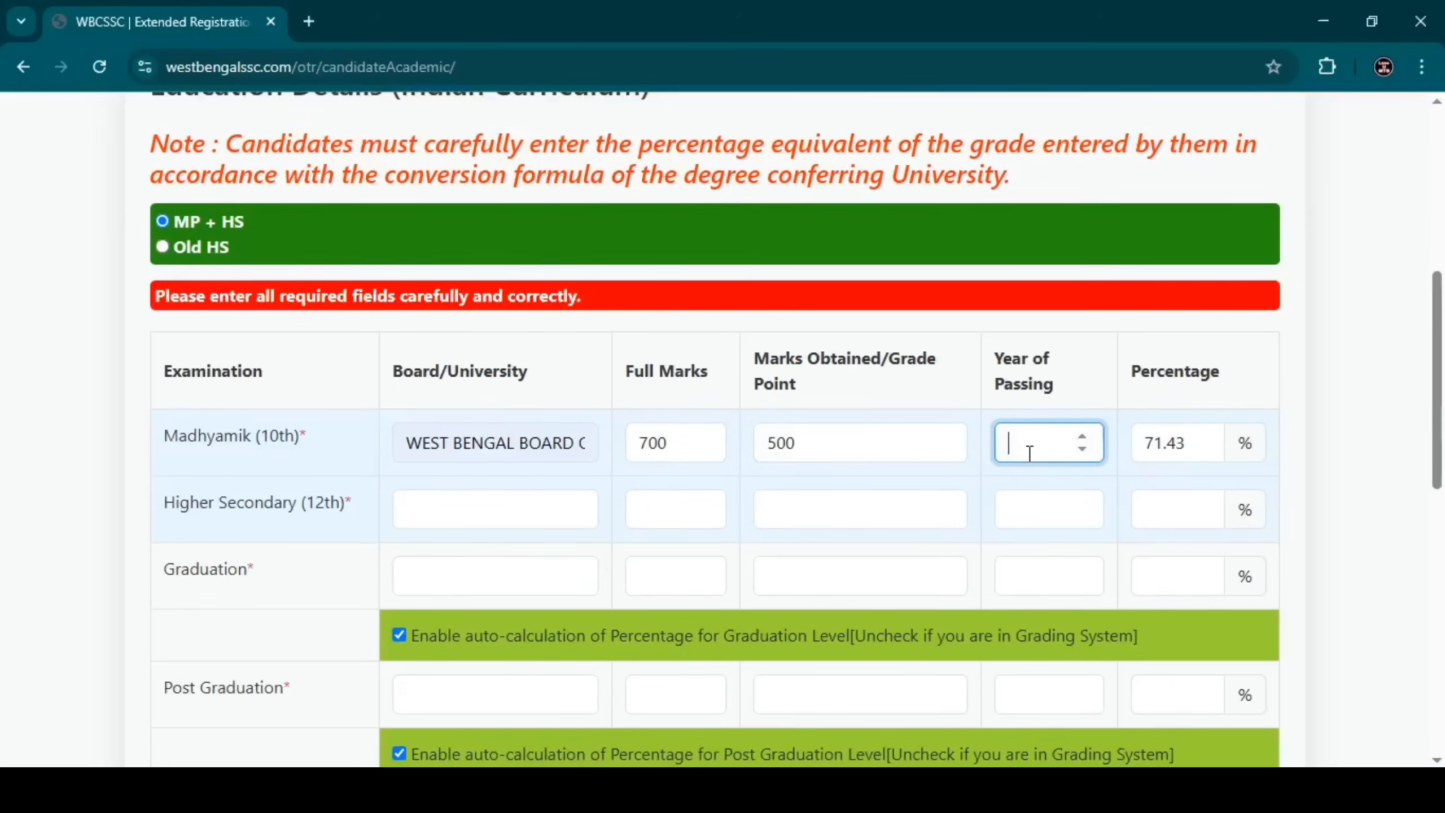
{"action": "type", "text": "2014"}
Fill the Higher Secondary row with the suggested council, 500 full, 390 obtained, year 2016.
{"action": "left_click", "coordinate": [410, 506]}
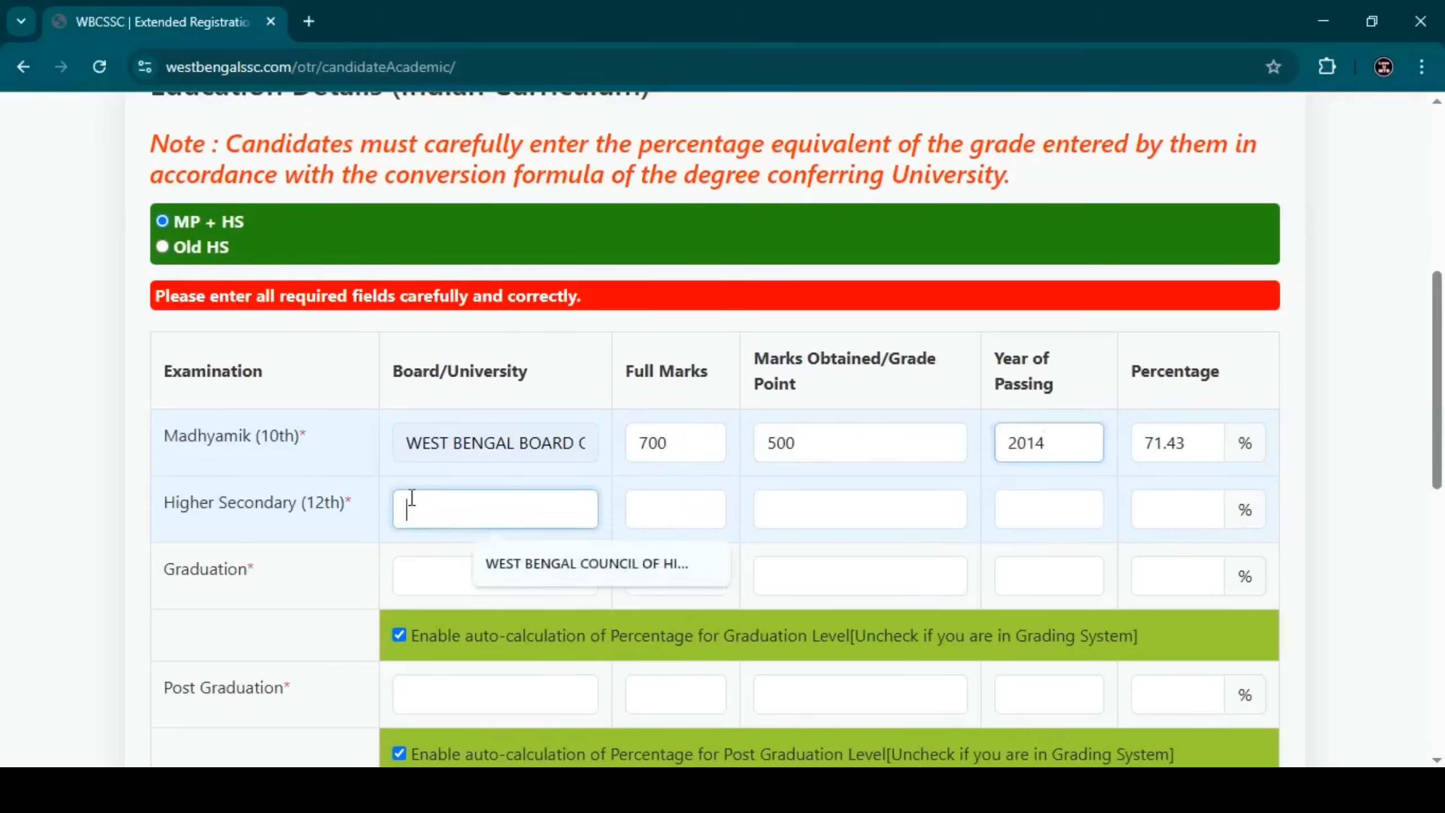
{"action": "left_click", "coordinate": [512, 556]}
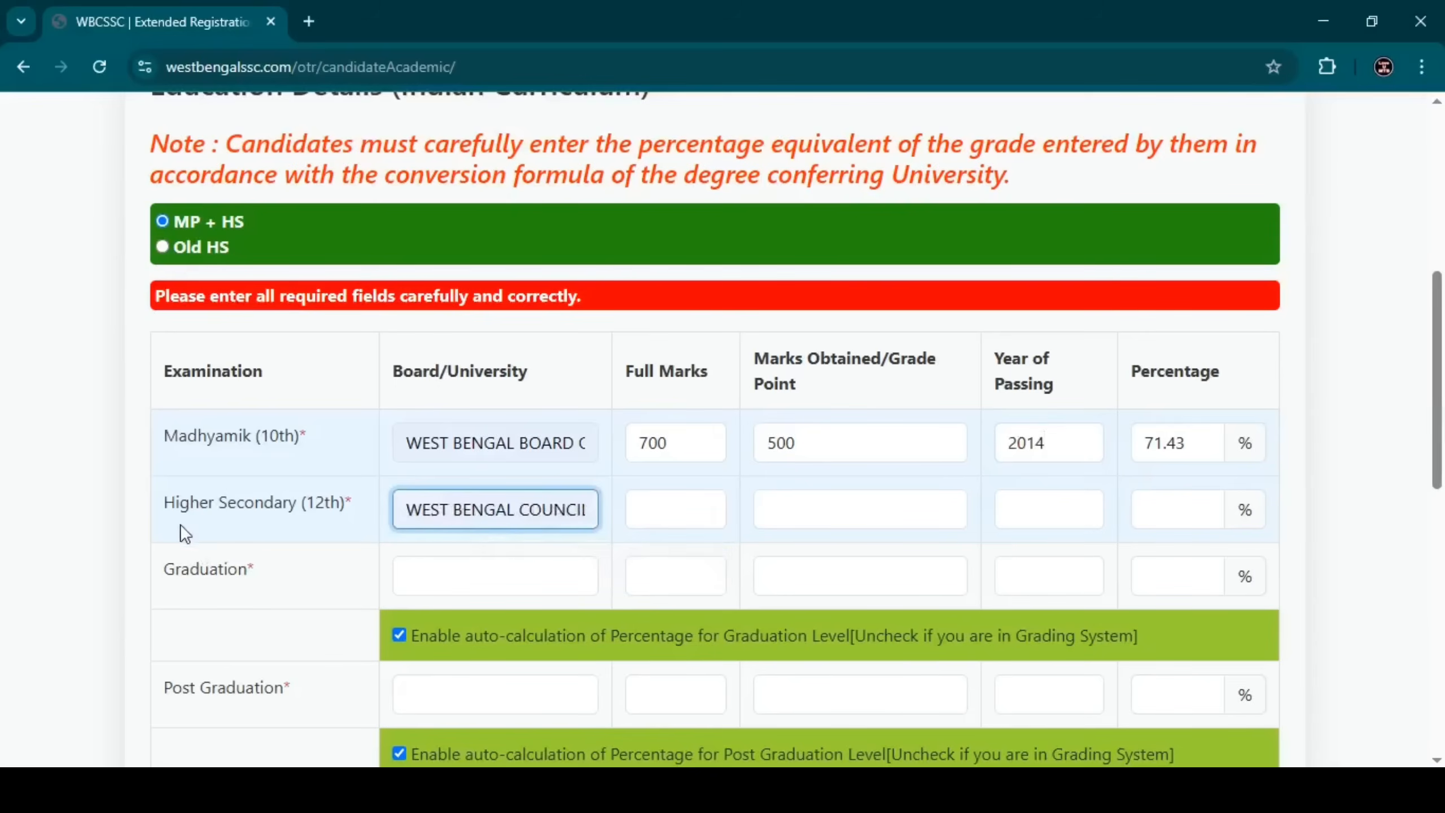
{"action": "left_click", "coordinate": [667, 511]}
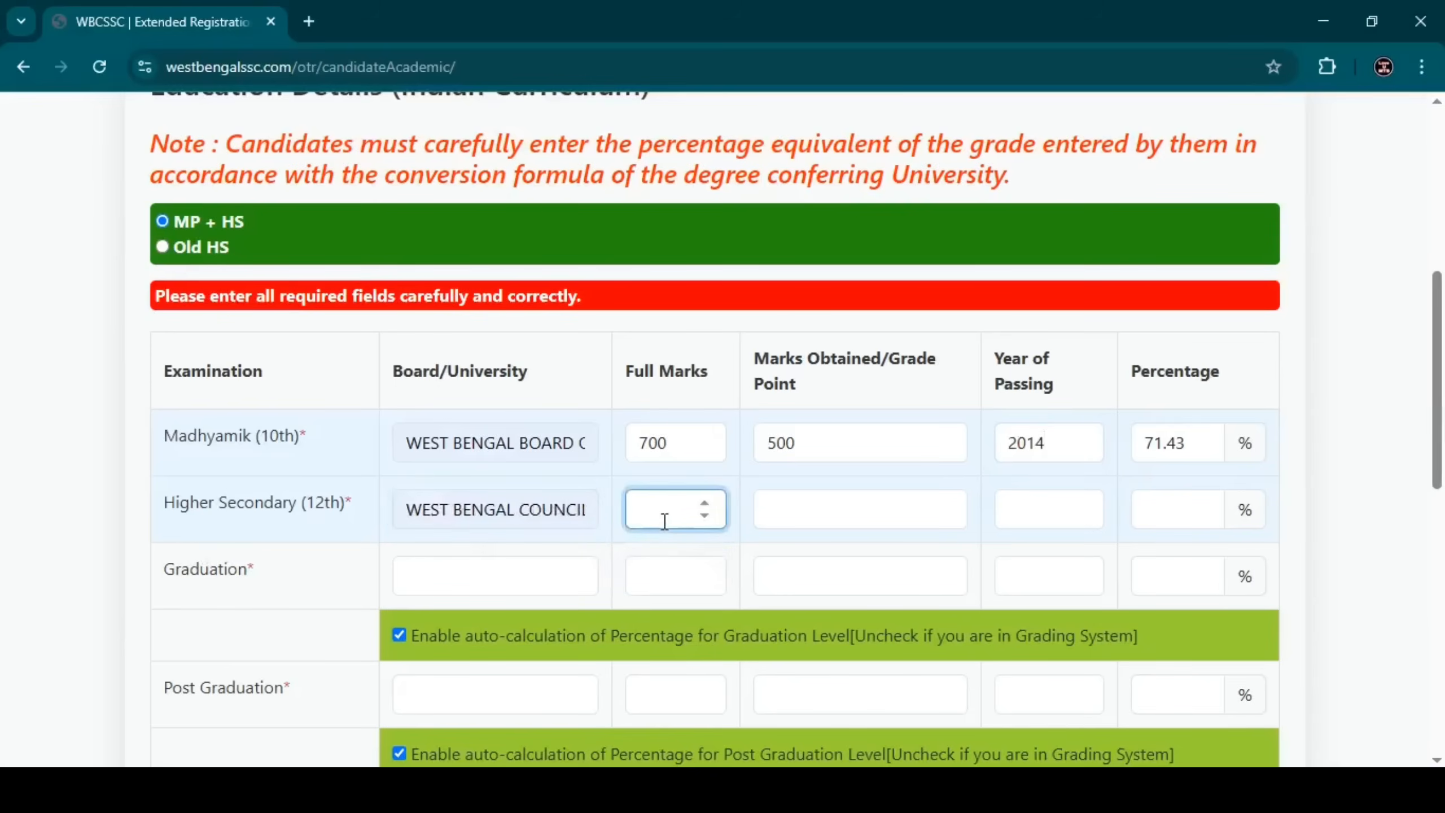
{"action": "type", "text": "500"}
{"action": "left_click", "coordinate": [801, 515]}
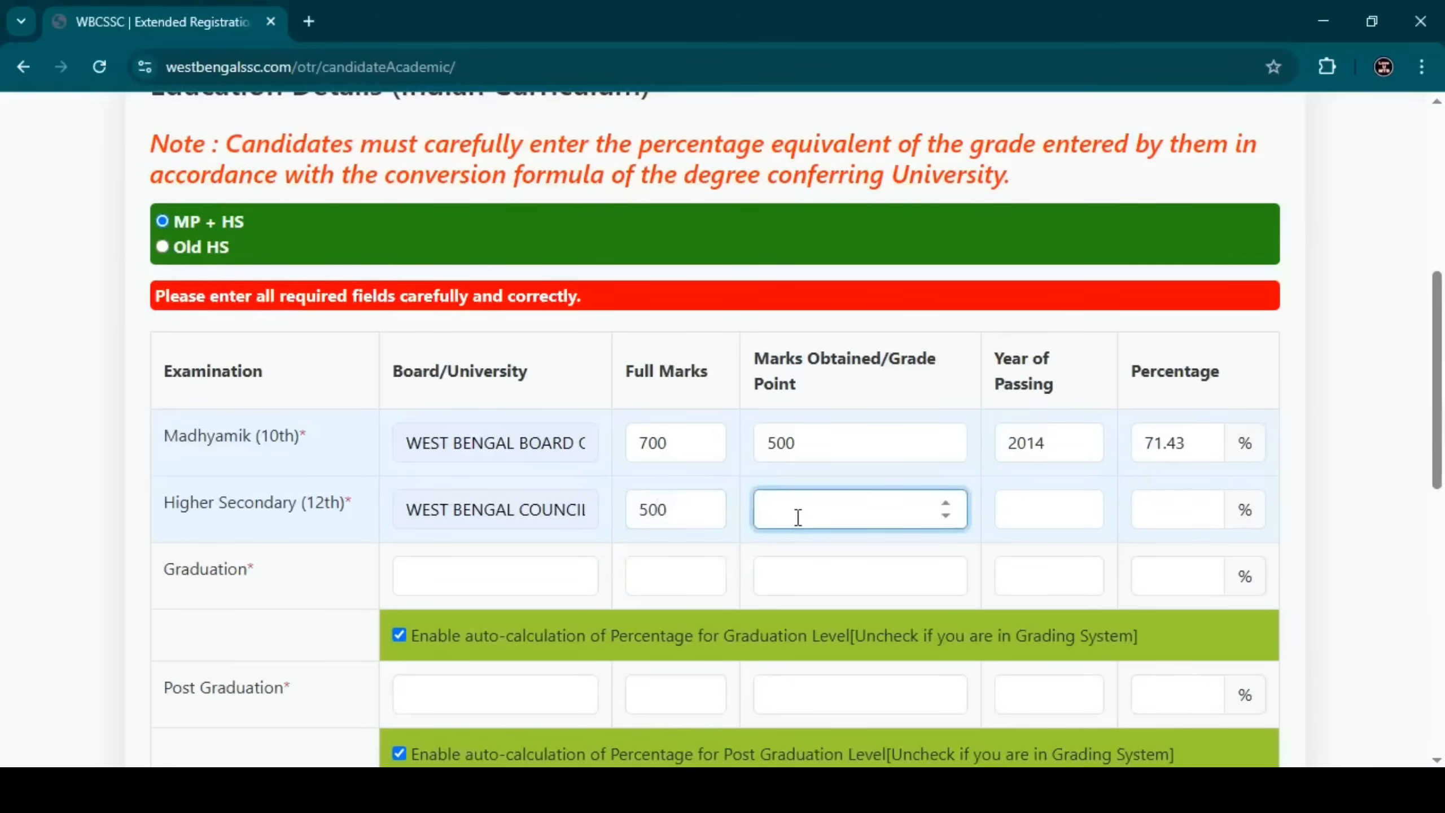
{"action": "type", "text": "390"}
{"action": "left_click", "coordinate": [1066, 503]}
{"action": "type", "text": "2016"}
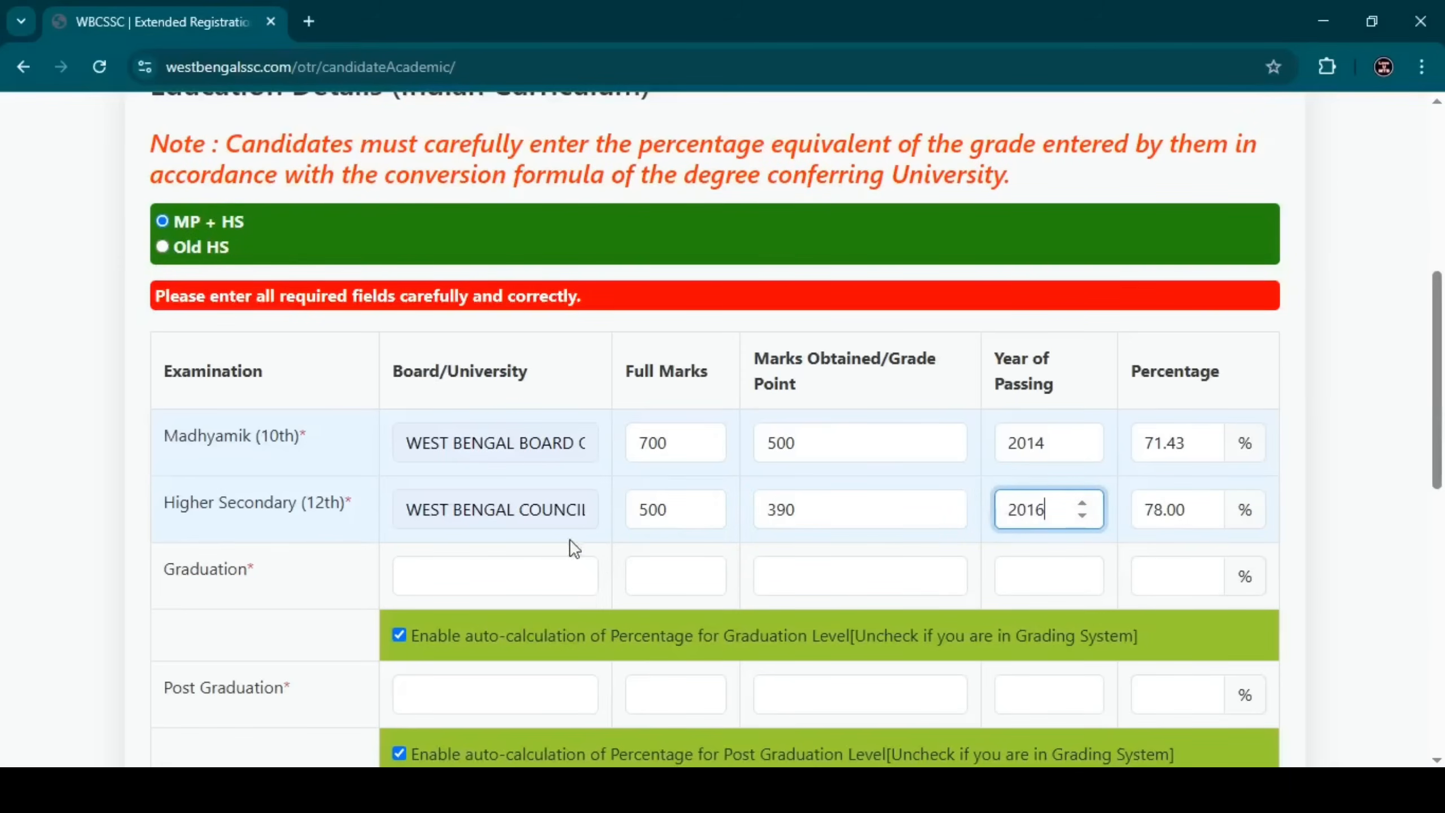
Fill the Graduation row with the suggested university, 2000 full marks, year 2019, giving 90.00%.
{"action": "left_click", "coordinate": [490, 566]}
{"action": "left_click", "coordinate": [572, 626]}
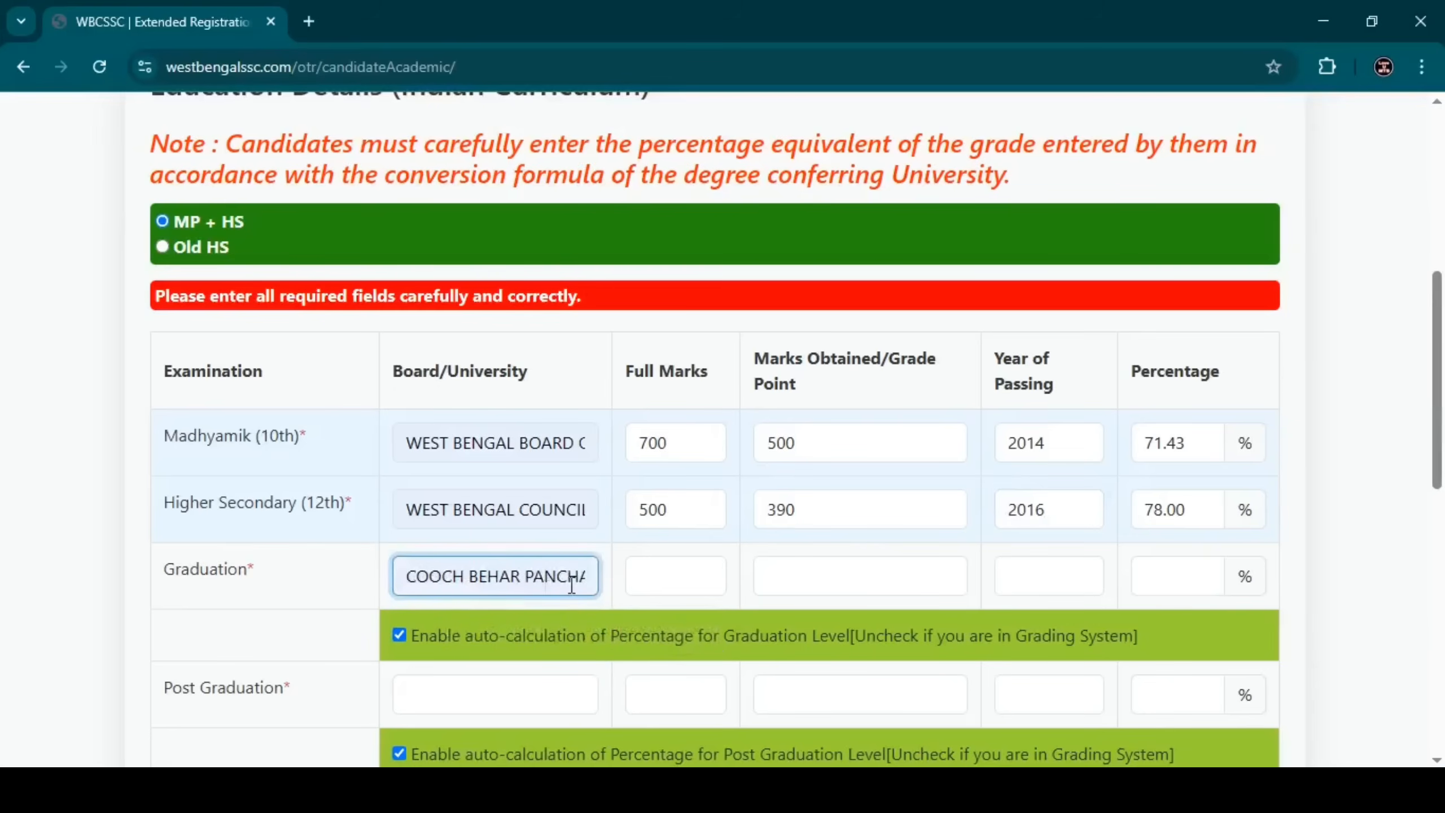
{"action": "left_click", "coordinate": [644, 572]}
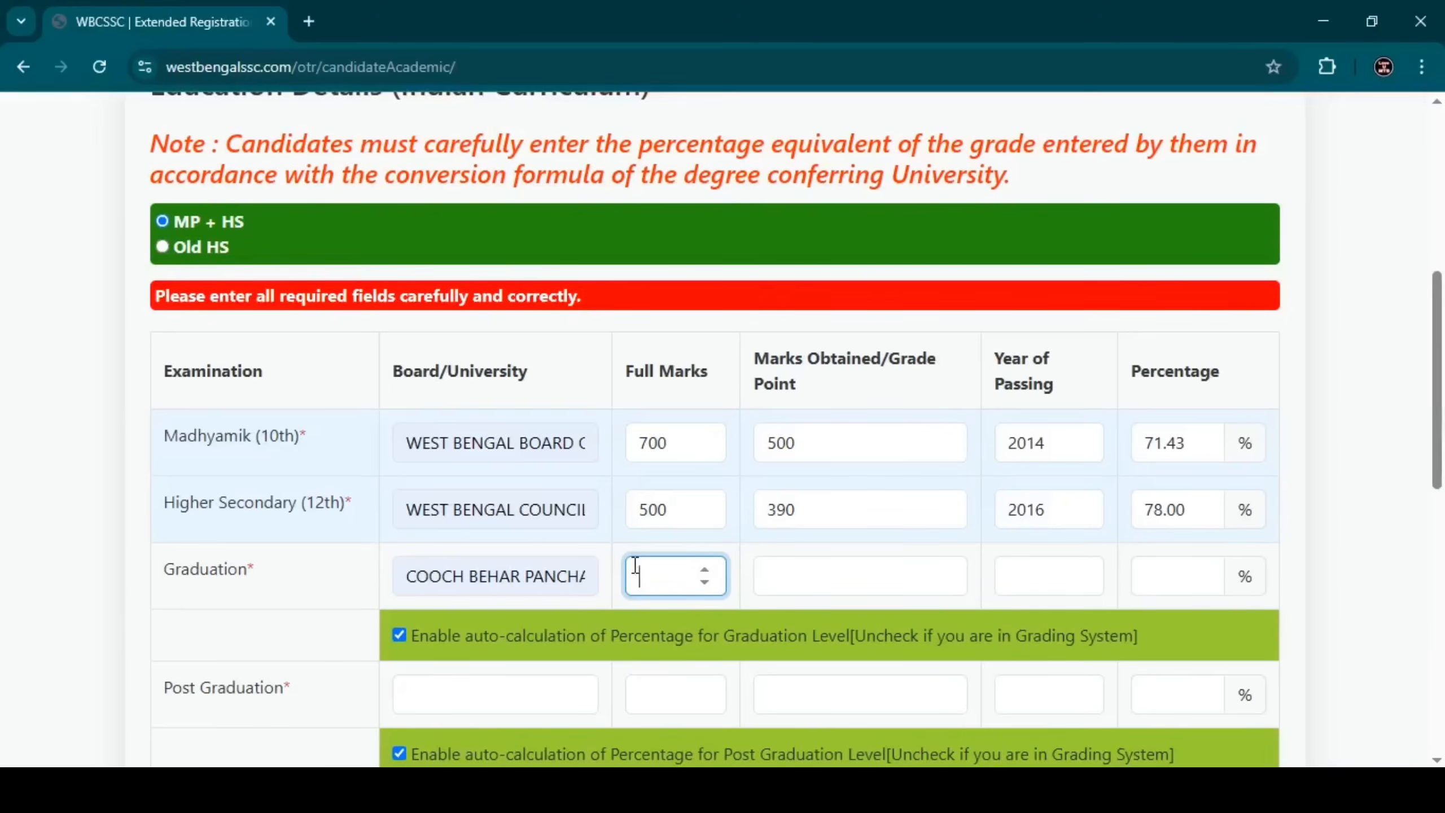
{"action": "type", "text": "2000"}
{"action": "left_click", "coordinate": [834, 579]}
{"action": "type", "text": "1800"}
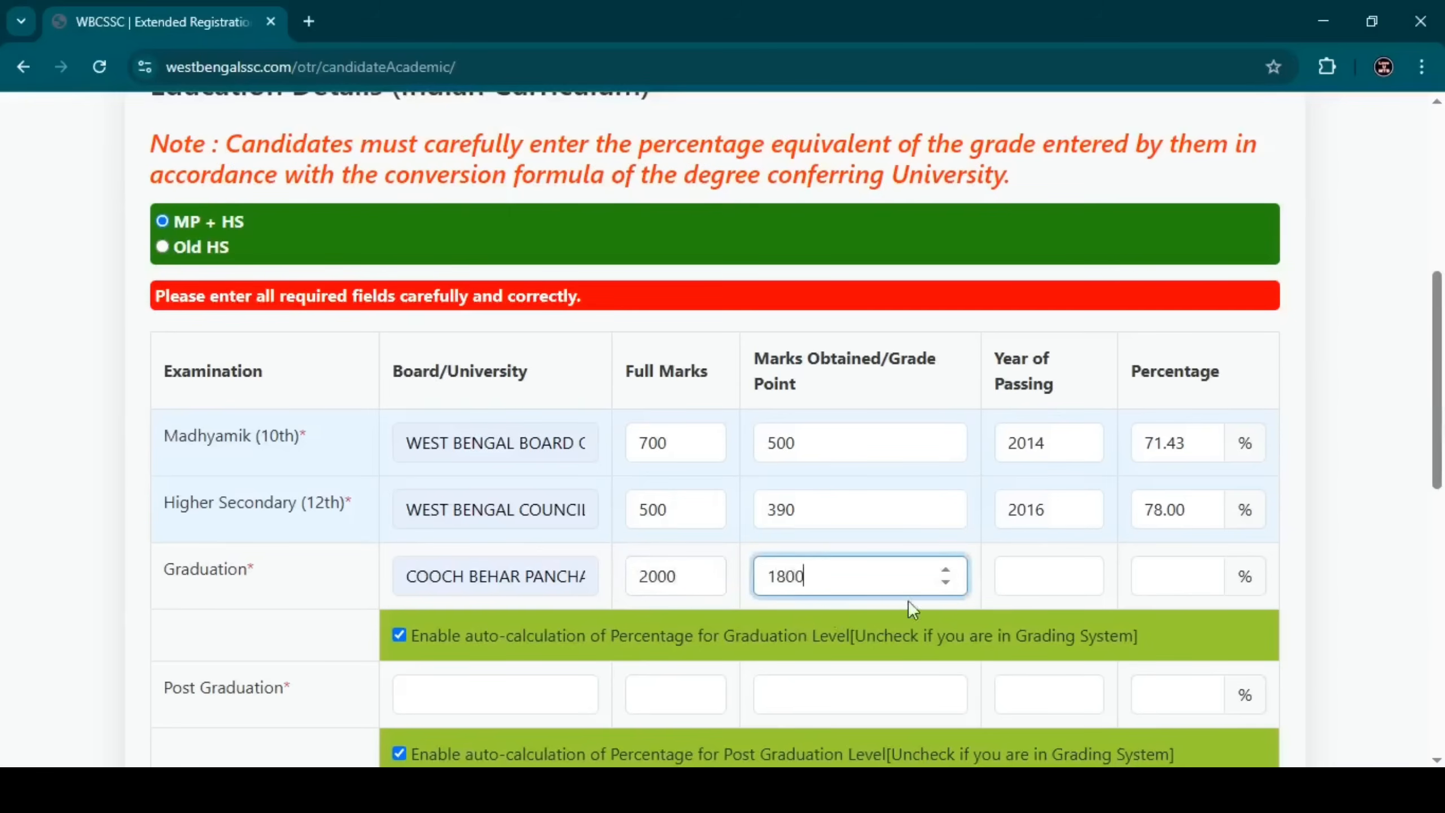
{"action": "left_click", "coordinate": [1039, 578]}
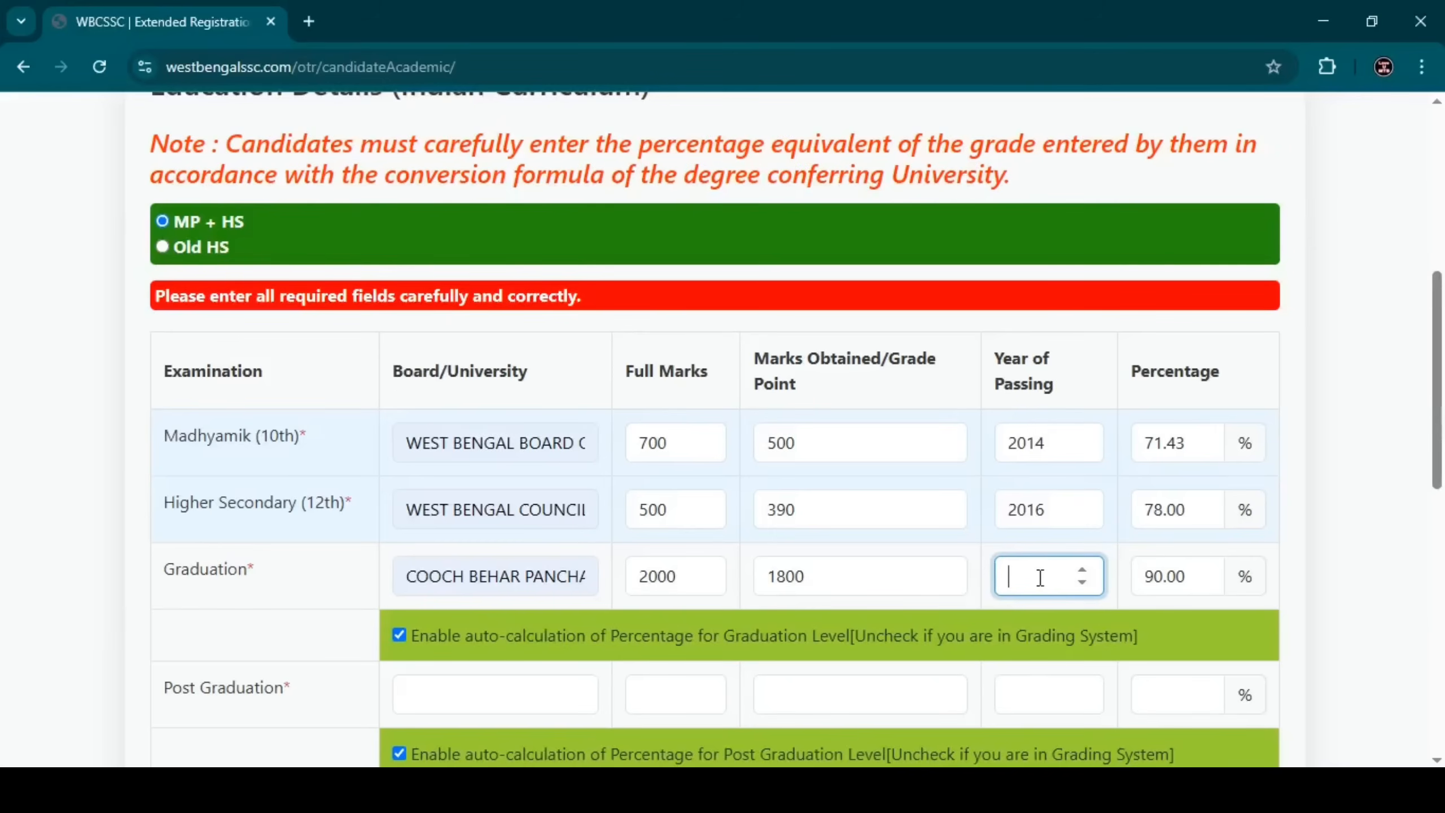
{"action": "type", "text": "2019"}
{"action": "left_click", "coordinate": [975, 537]}
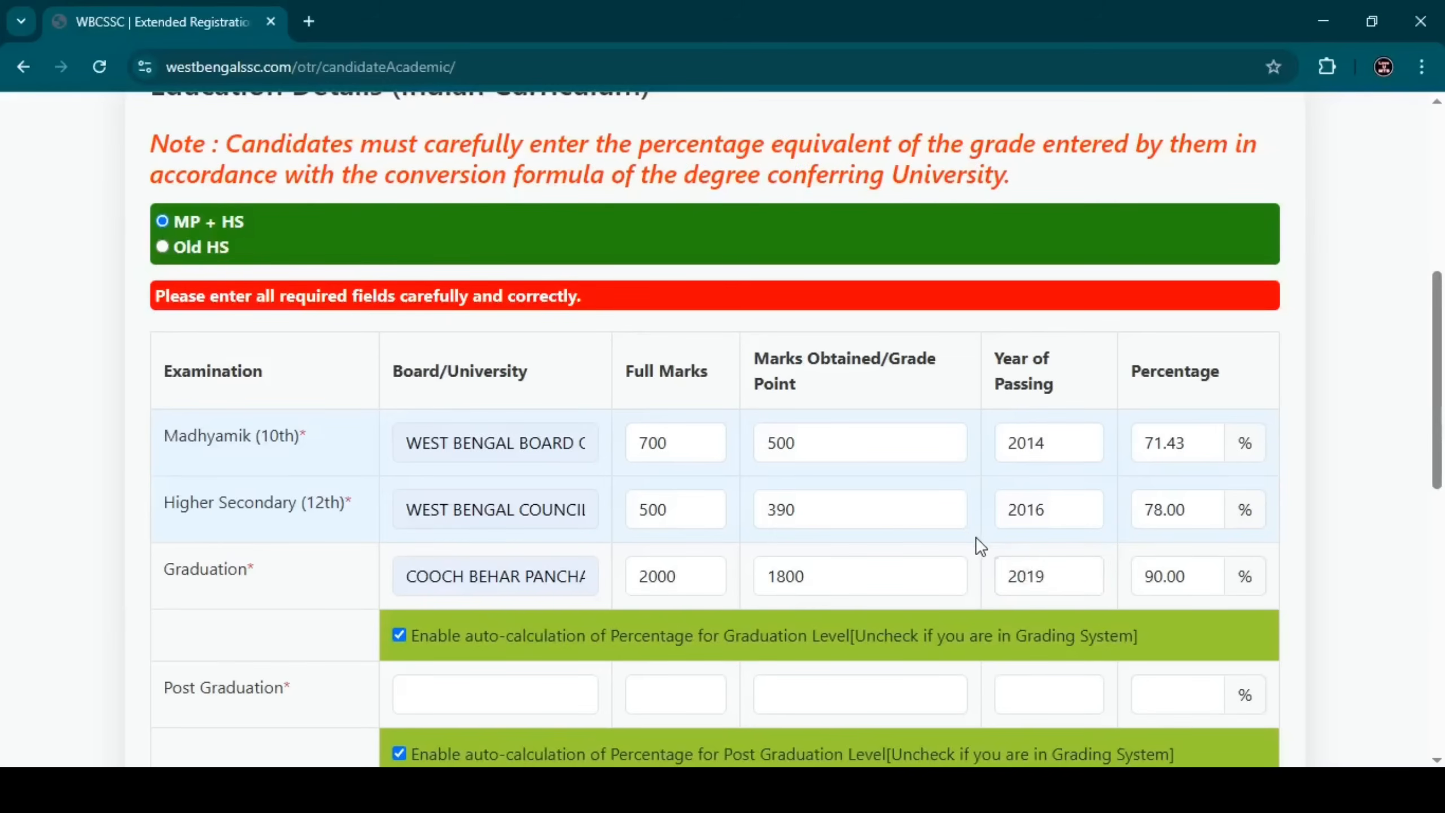
Leave the Post Graduation row blank.
{"action": "scroll", "coordinate": [975, 535], "scroll_direction": "down", "scroll_amount": 4}
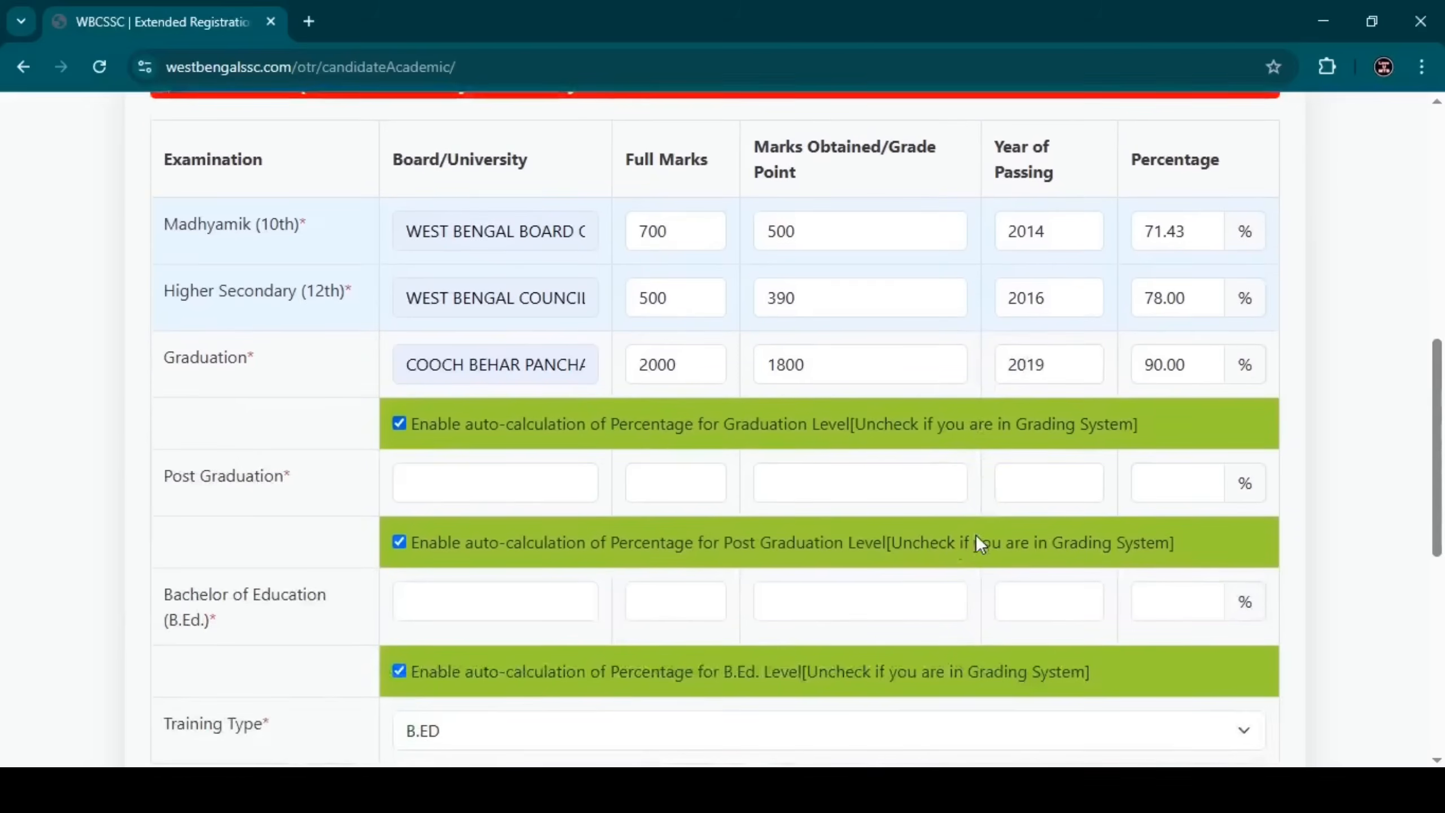
{"action": "left_click", "coordinate": [439, 497]}
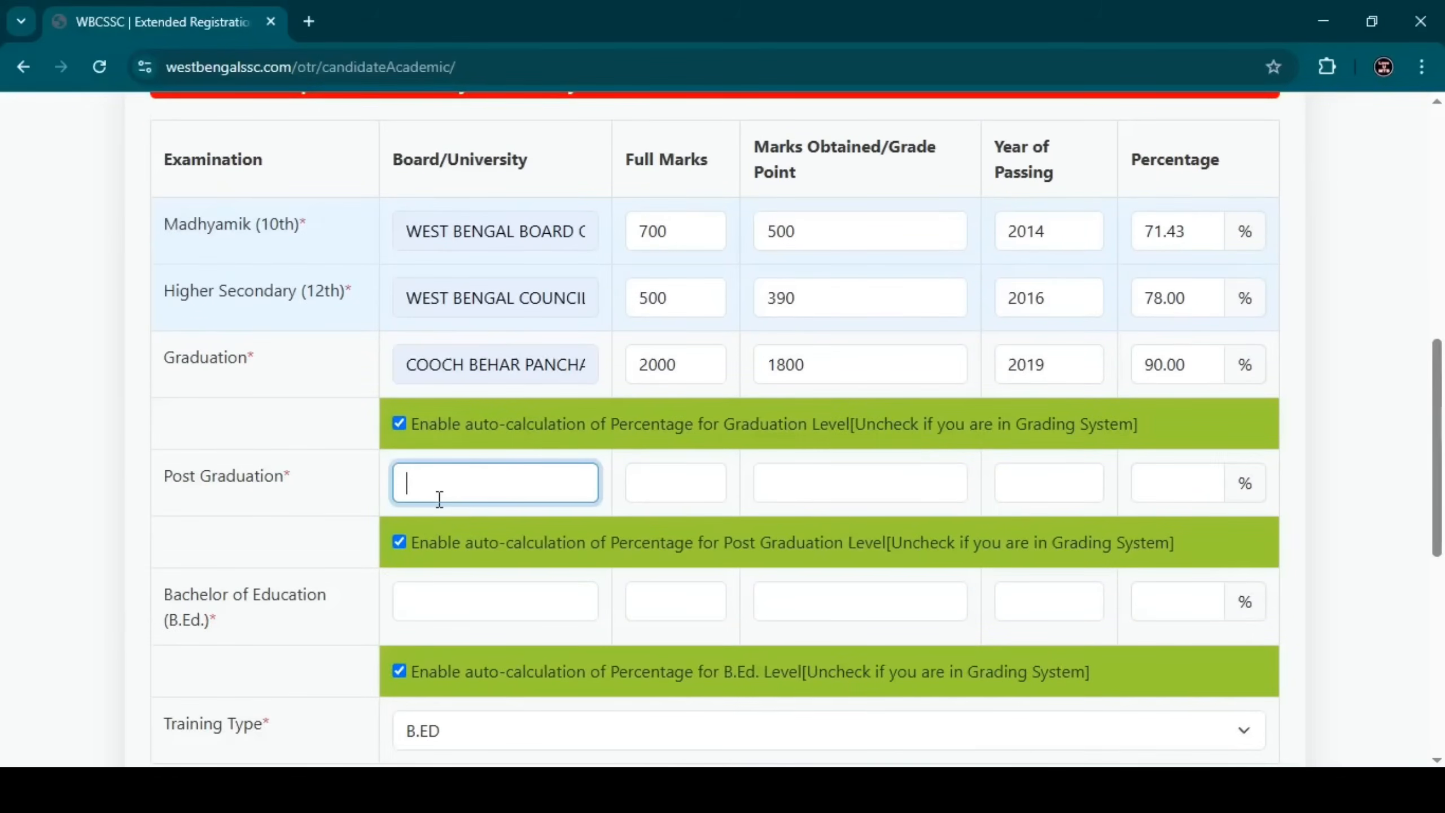
{"action": "left_click", "coordinate": [682, 469]}
{"action": "left_click", "coordinate": [818, 487]}
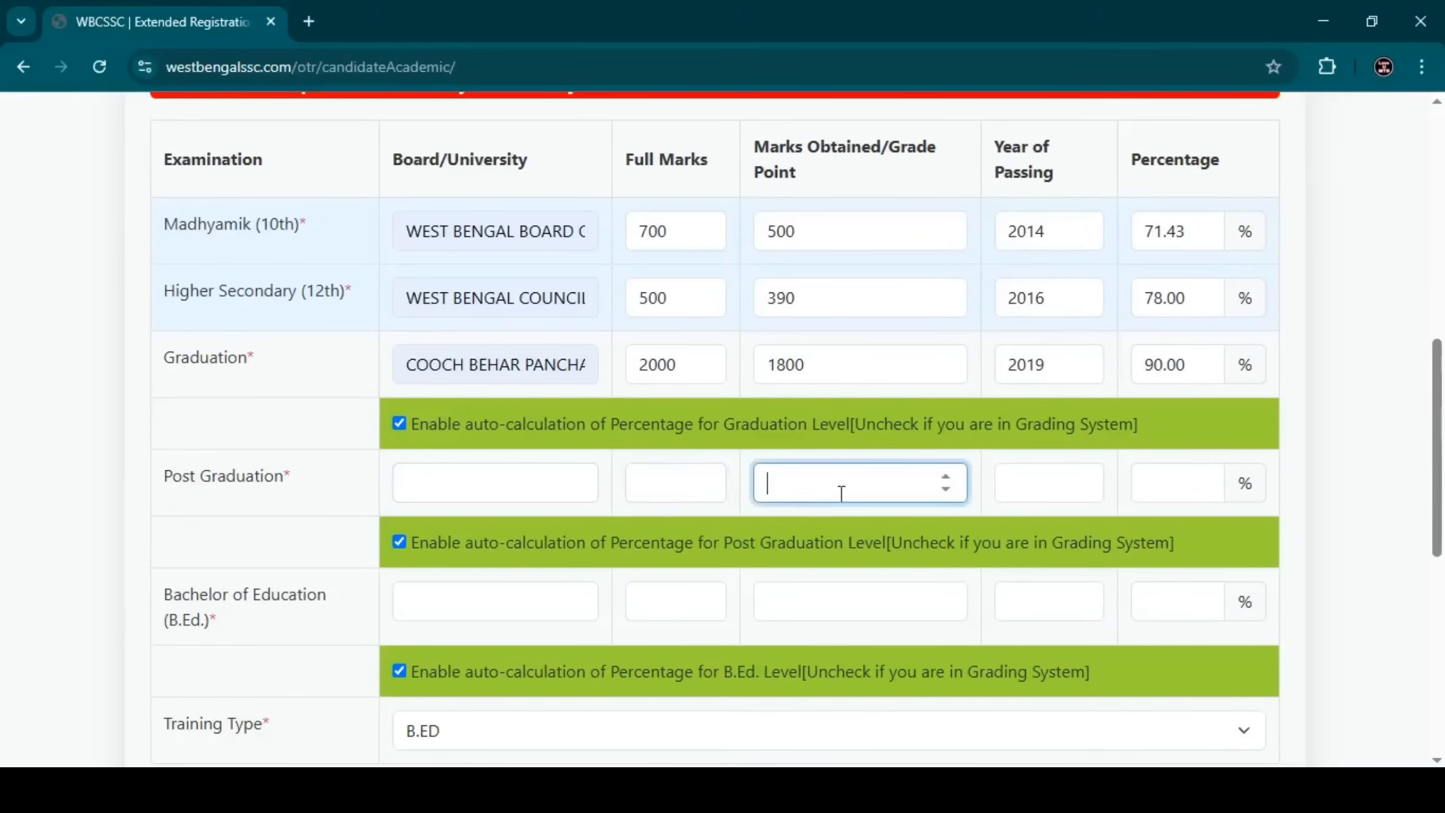
{"action": "left_click", "coordinate": [1042, 496]}
{"action": "left_click", "coordinate": [1152, 496]}
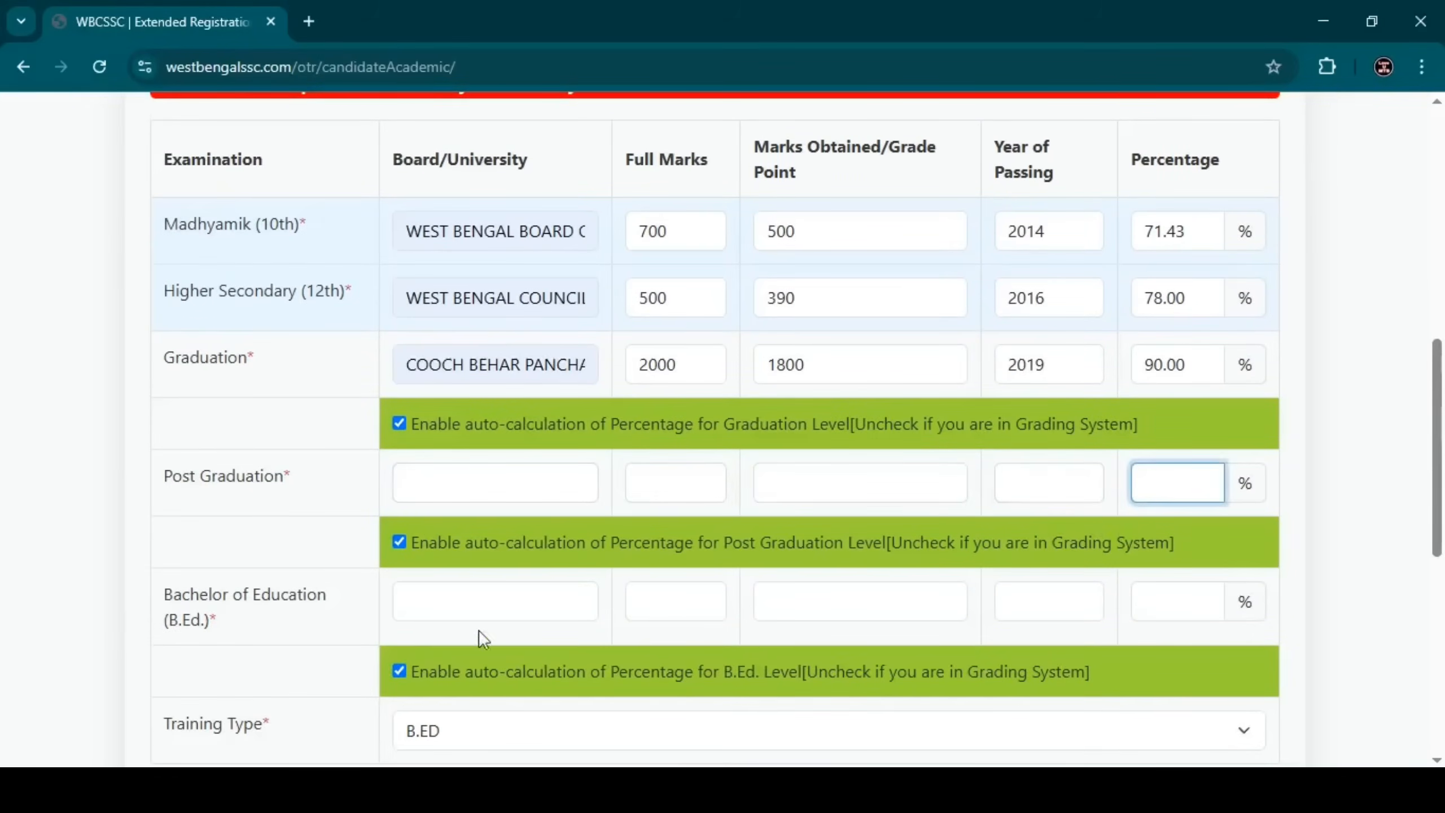
Fill the B.Ed. row: West Bengal university, 2000 full, 1850 obtained, year 2021 (92.50%).
{"action": "left_click", "coordinate": [445, 599]}
{"action": "left_click", "coordinate": [545, 663]}
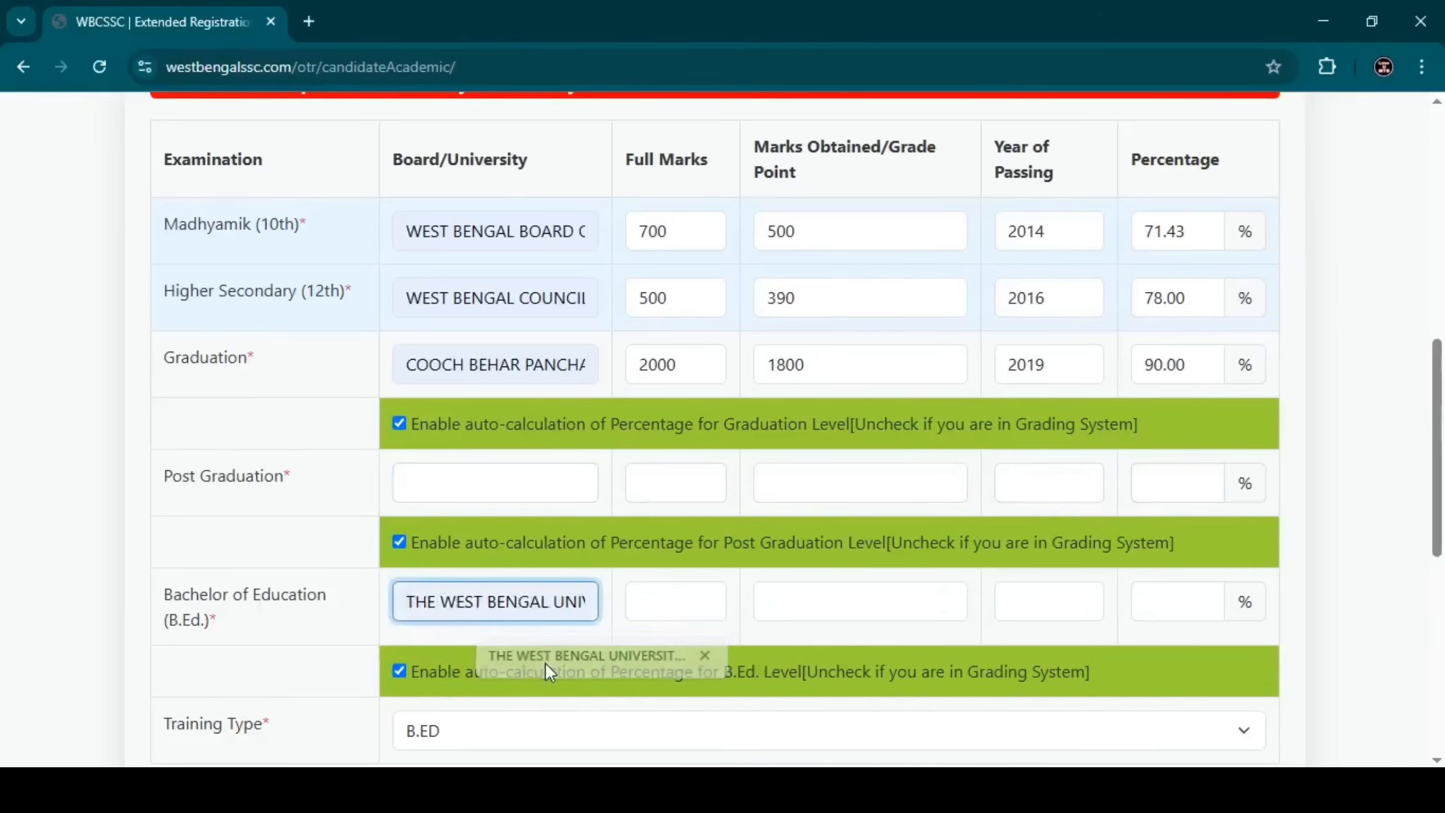
{"action": "left_click_drag", "start_coordinate": [161, 603], "coordinate": [233, 636]}
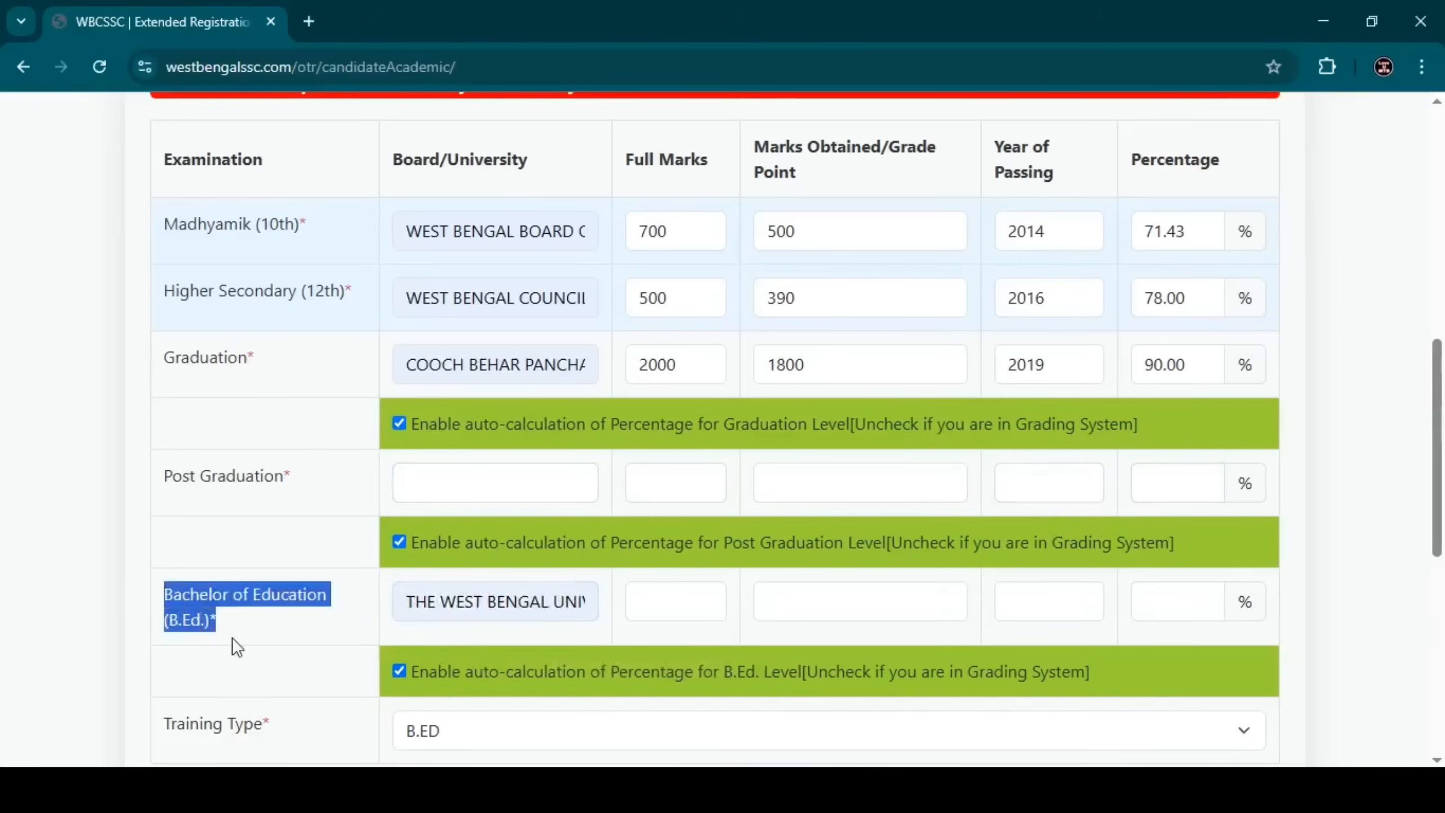
{"action": "left_click", "coordinate": [237, 635]}
{"action": "left_click", "coordinate": [677, 600]}
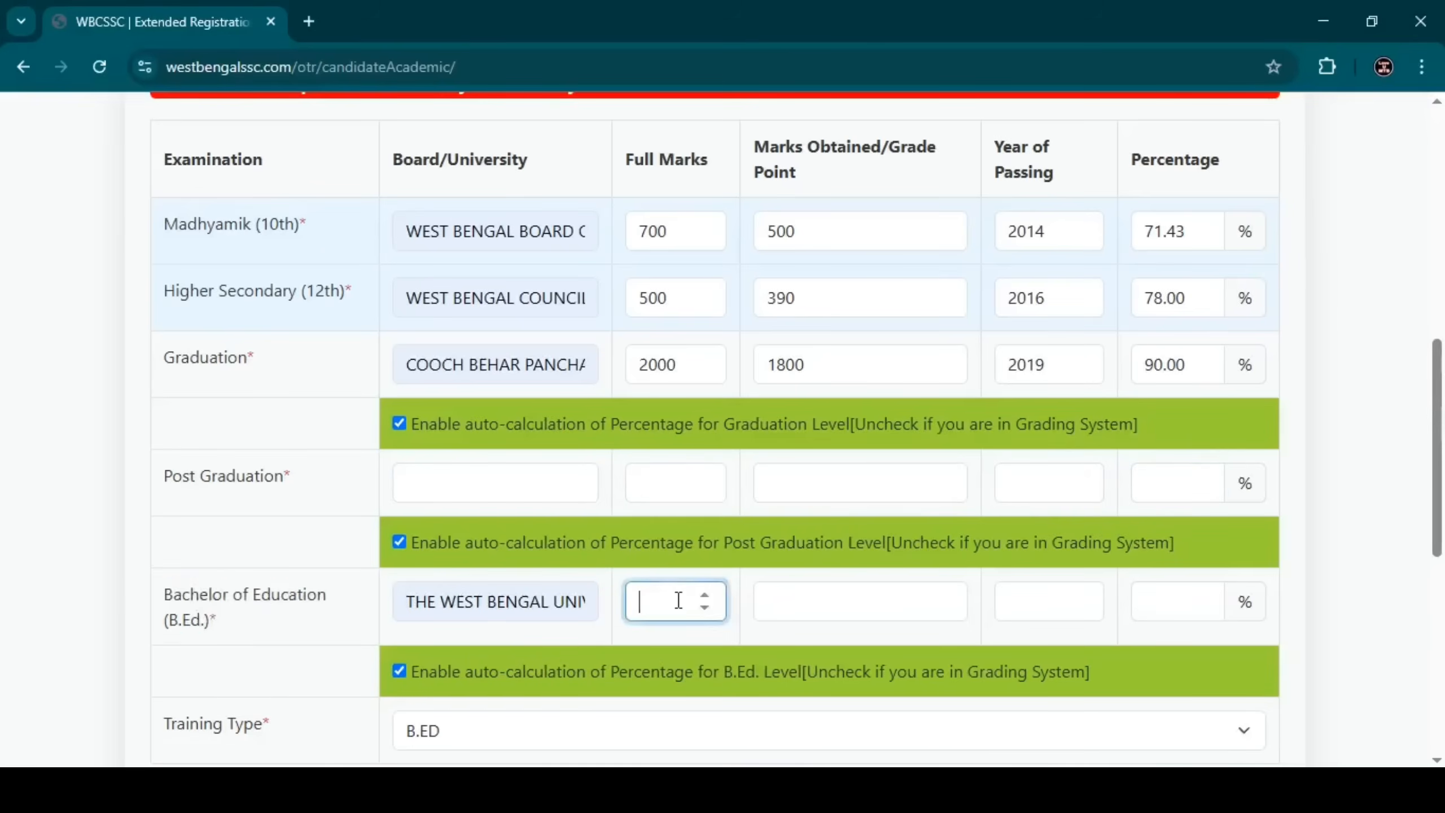
{"action": "type", "text": "2000"}
{"action": "left_click", "coordinate": [783, 594]}
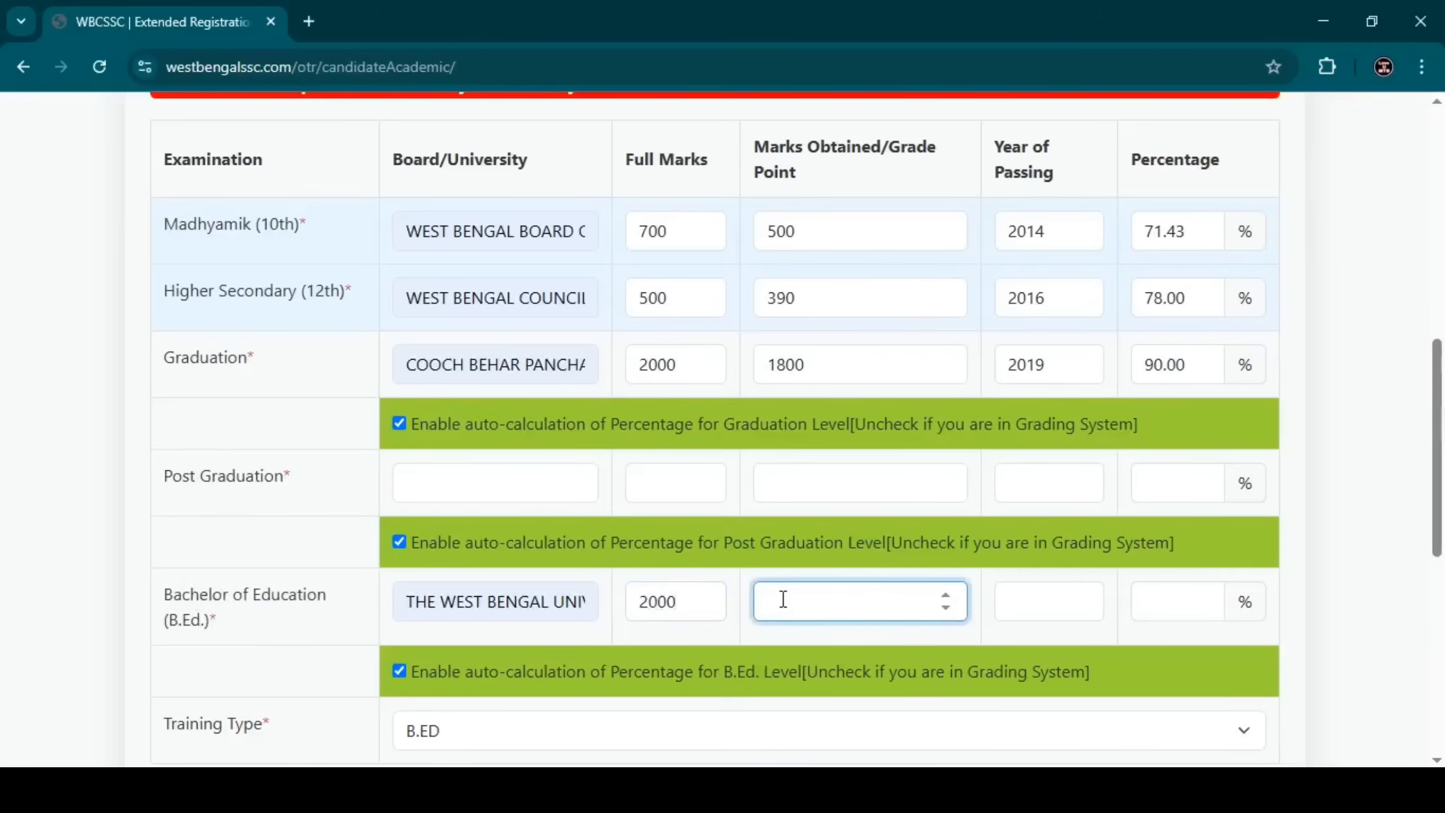
{"action": "type", "text": "1850"}
{"action": "left_click", "coordinate": [1025, 601]}
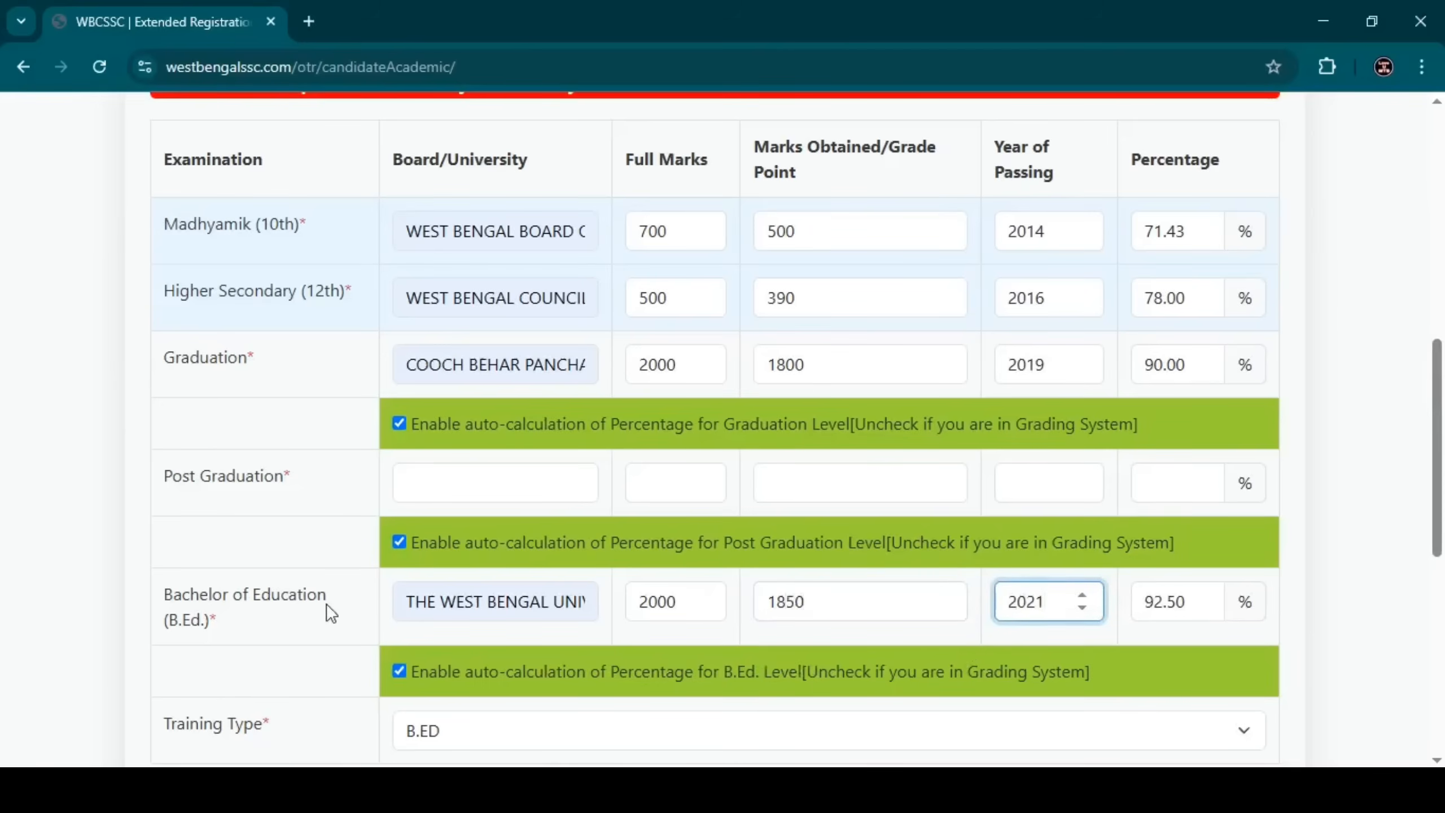
{"action": "left_click", "coordinate": [358, 554]}
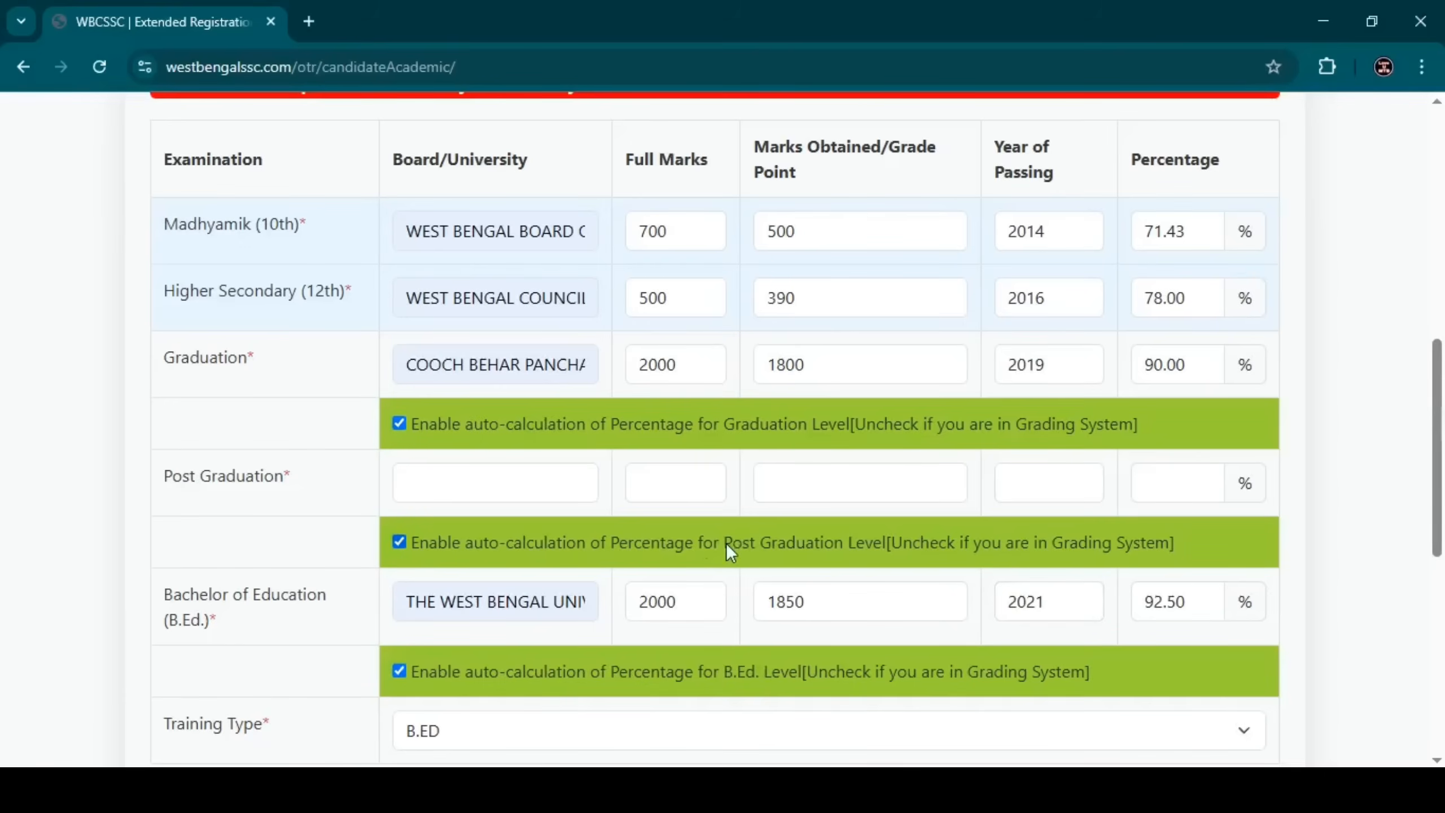
Keep training type B.ED and continue to the Review Your Profile page.
{"action": "scroll", "coordinate": [724, 542], "scroll_direction": "down", "scroll_amount": 3}
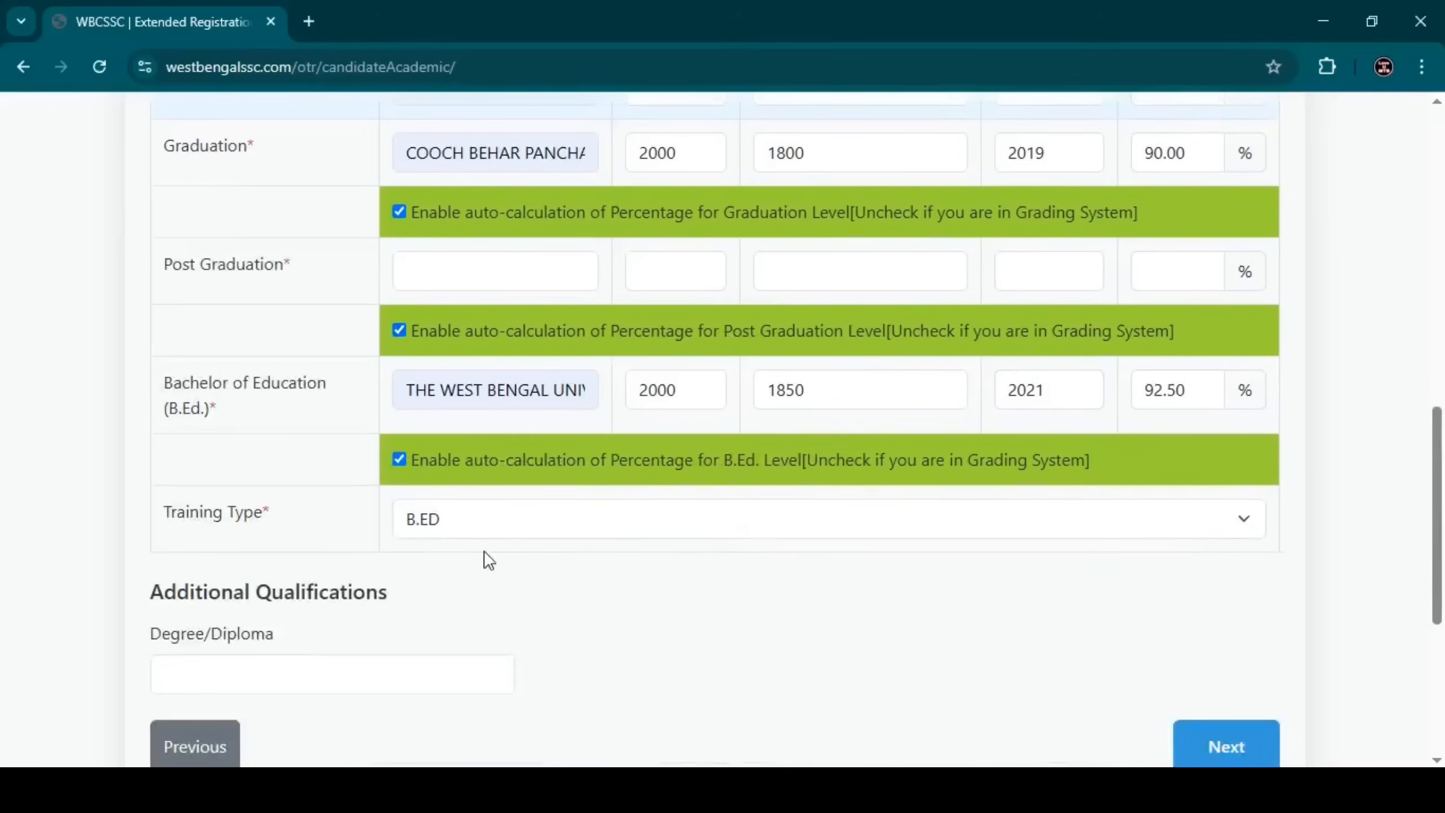
{"action": "left_click", "coordinate": [478, 531]}
{"action": "left_click", "coordinate": [478, 531]}
{"action": "scroll", "coordinate": [478, 531], "scroll_direction": "down", "scroll_amount": 2}
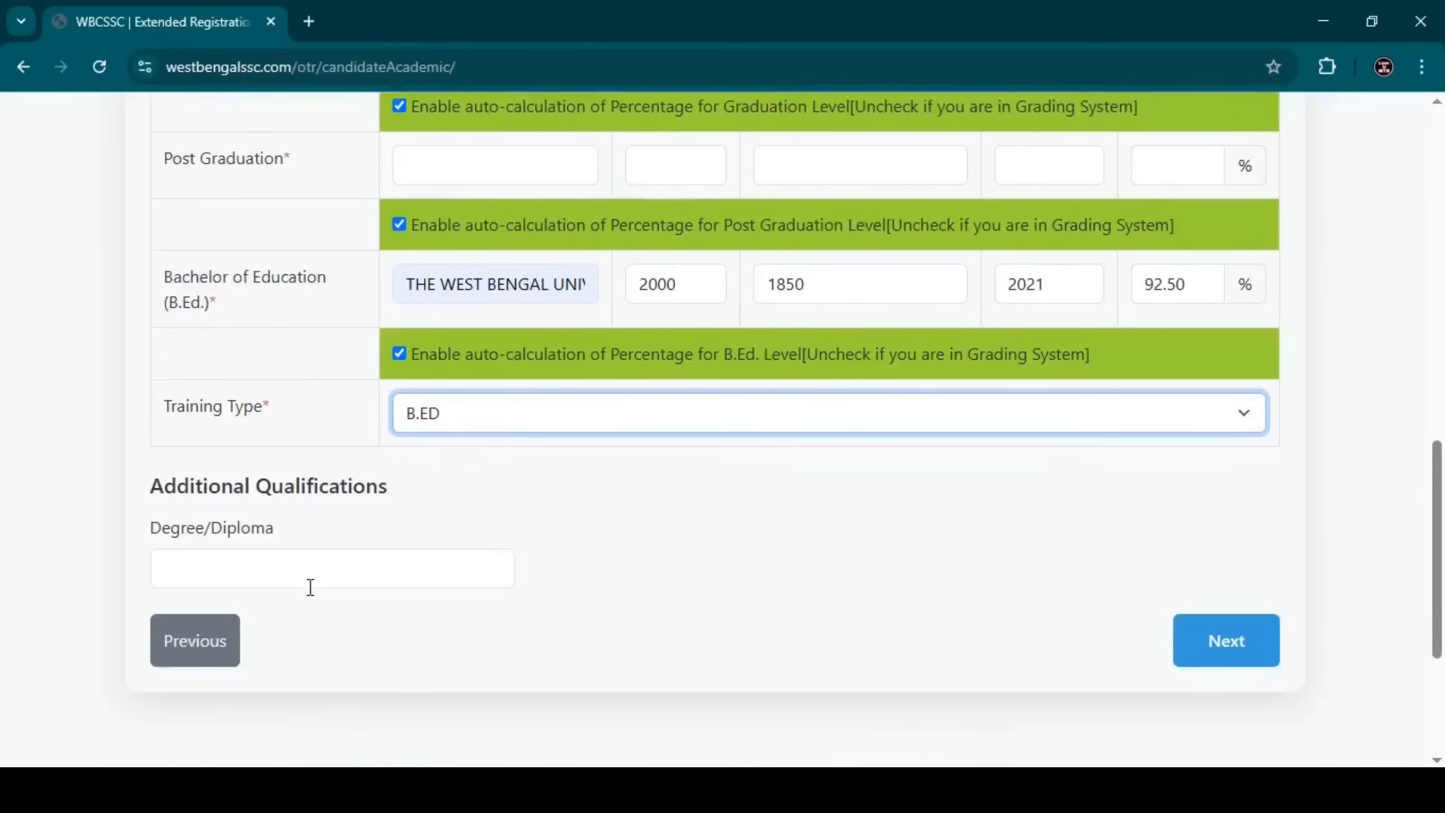
{"action": "left_click", "coordinate": [310, 587]}
{"action": "left_click", "coordinate": [814, 539]}
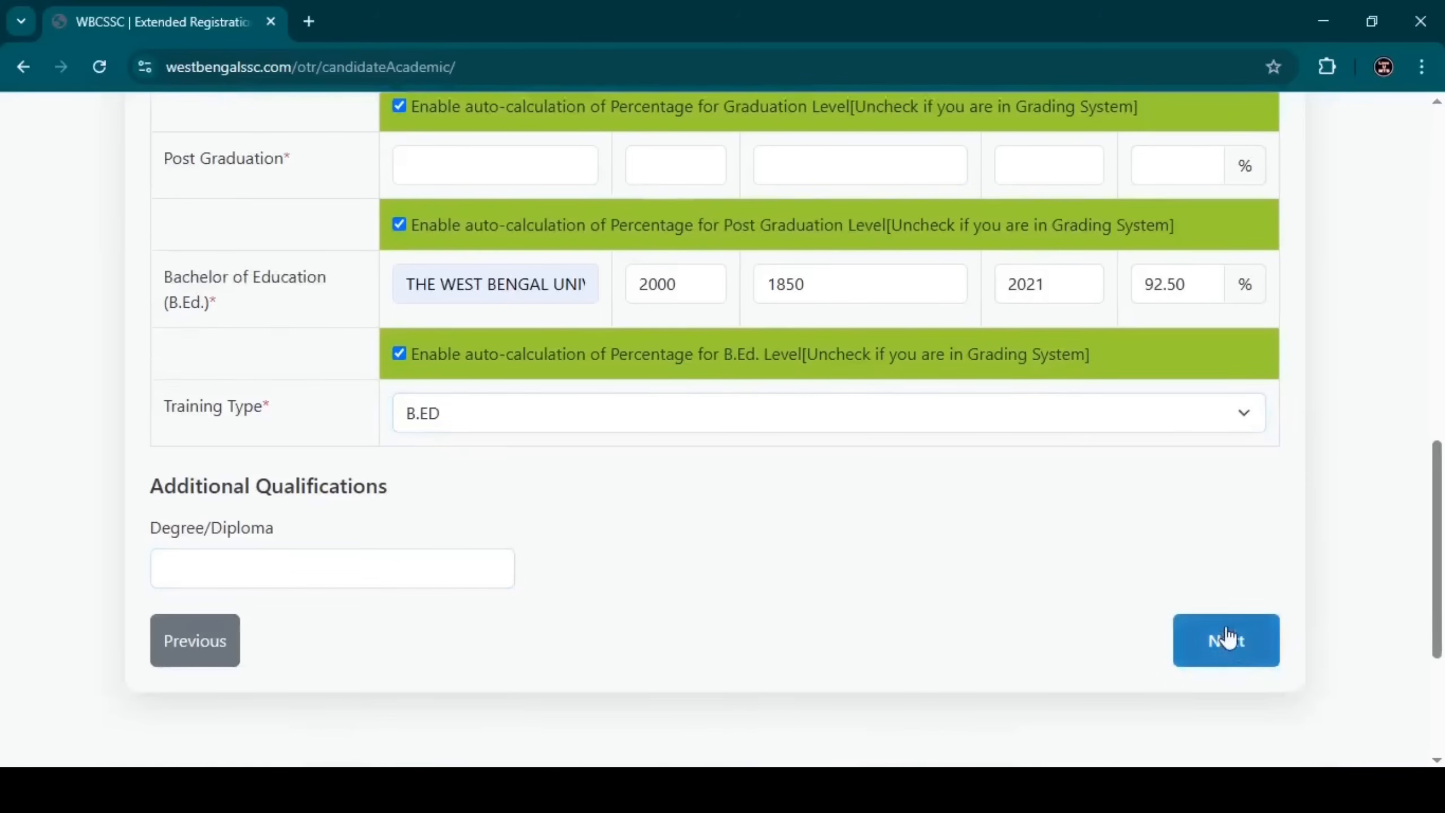
{"action": "left_click", "coordinate": [1225, 639]}
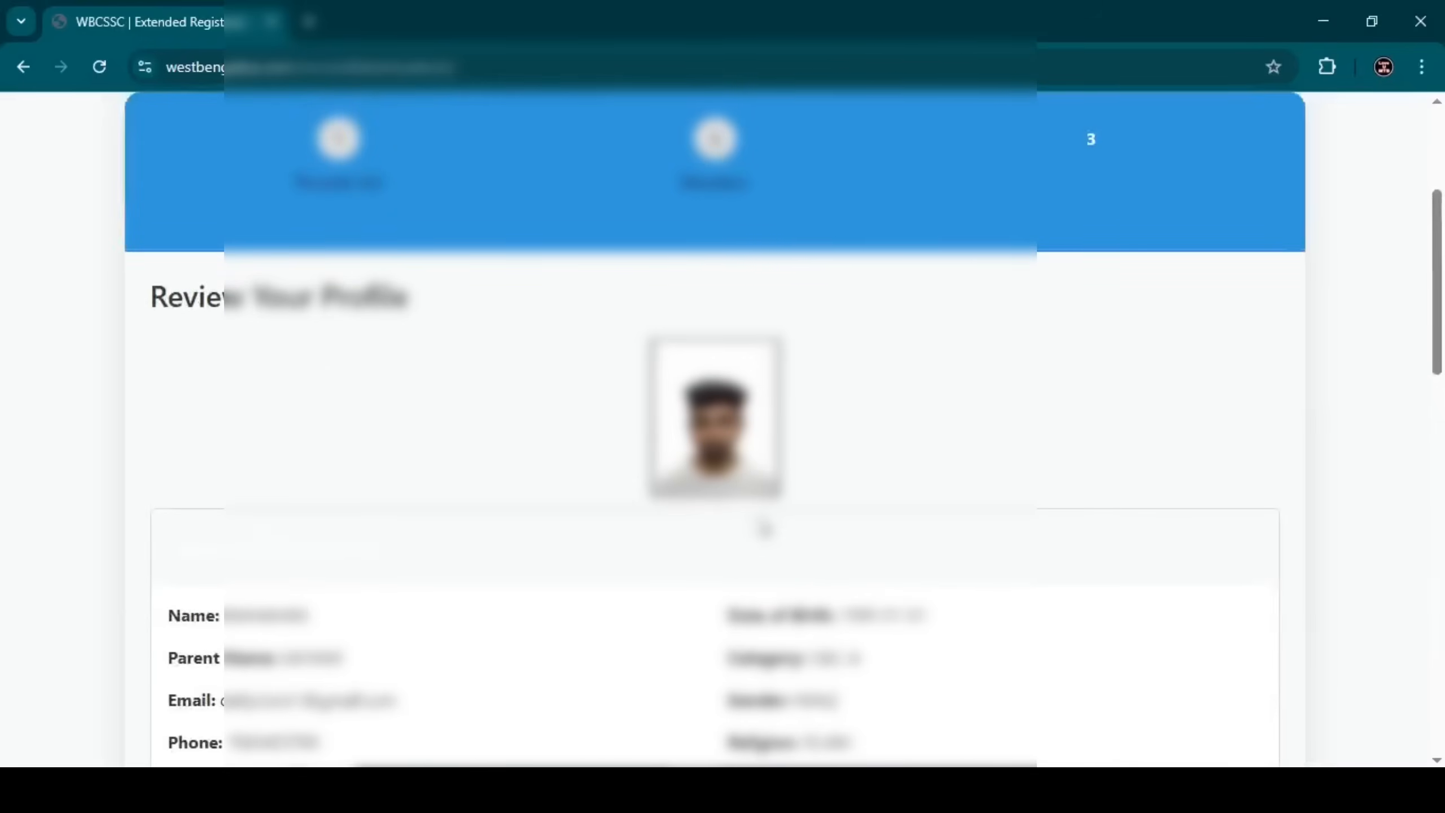
Submit the reviewed profile form and confirm the entered data is correct.
{"action": "scroll", "coordinate": [765, 528], "scroll_direction": "down", "scroll_amount": 8}
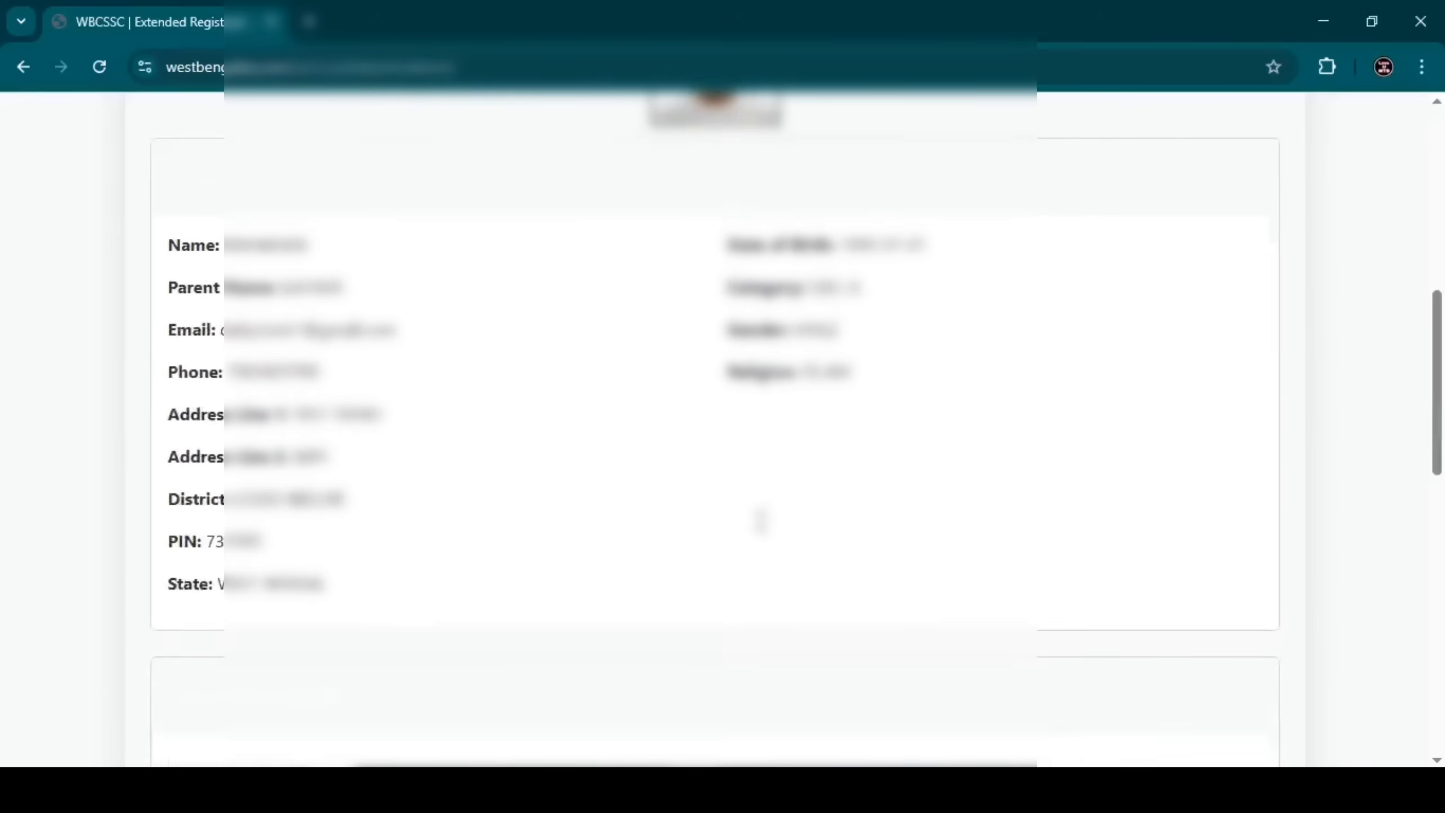
{"action": "scroll", "coordinate": [761, 520], "scroll_direction": "down", "scroll_amount": 10}
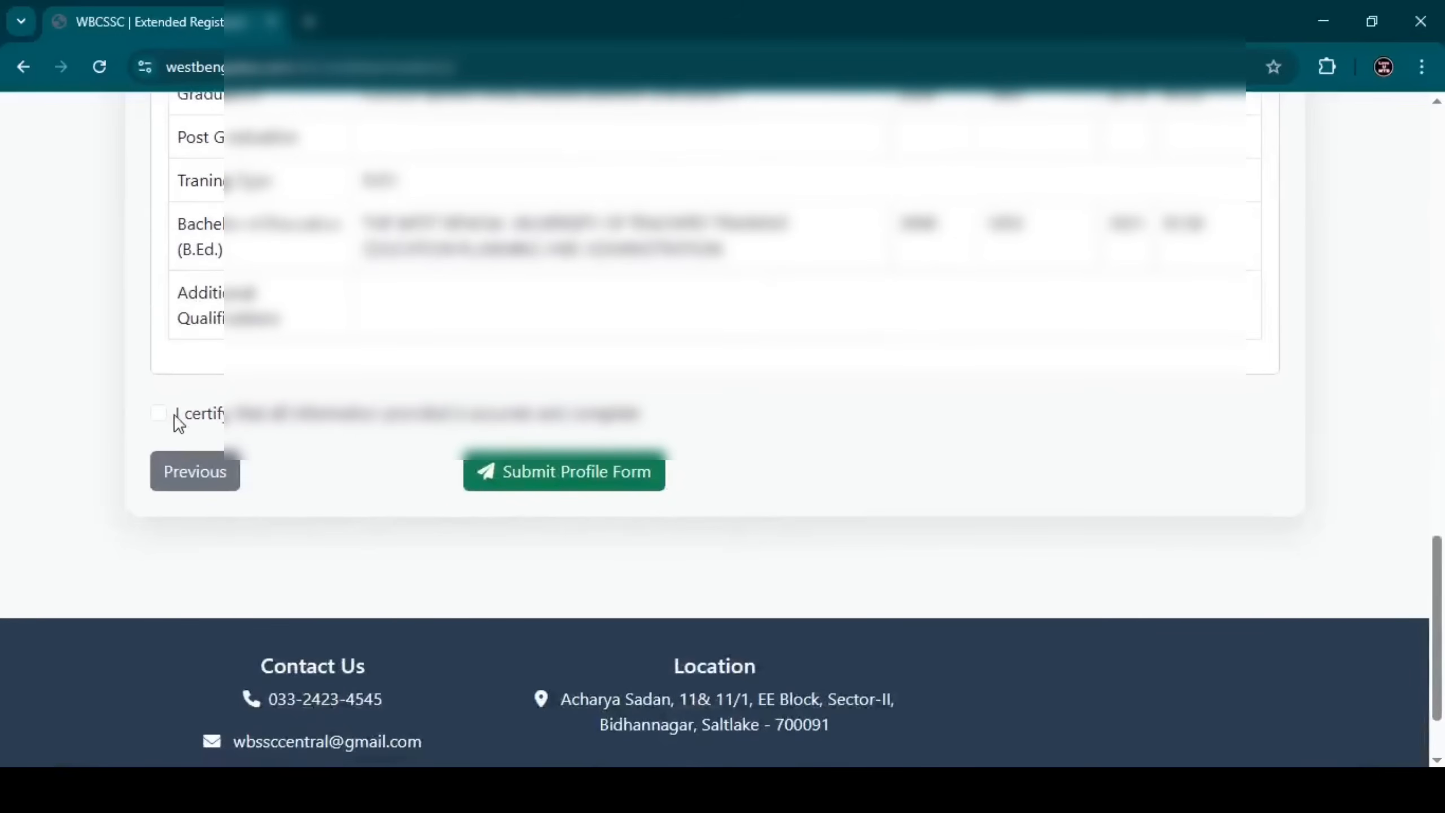
{"action": "left_click", "coordinate": [573, 484]}
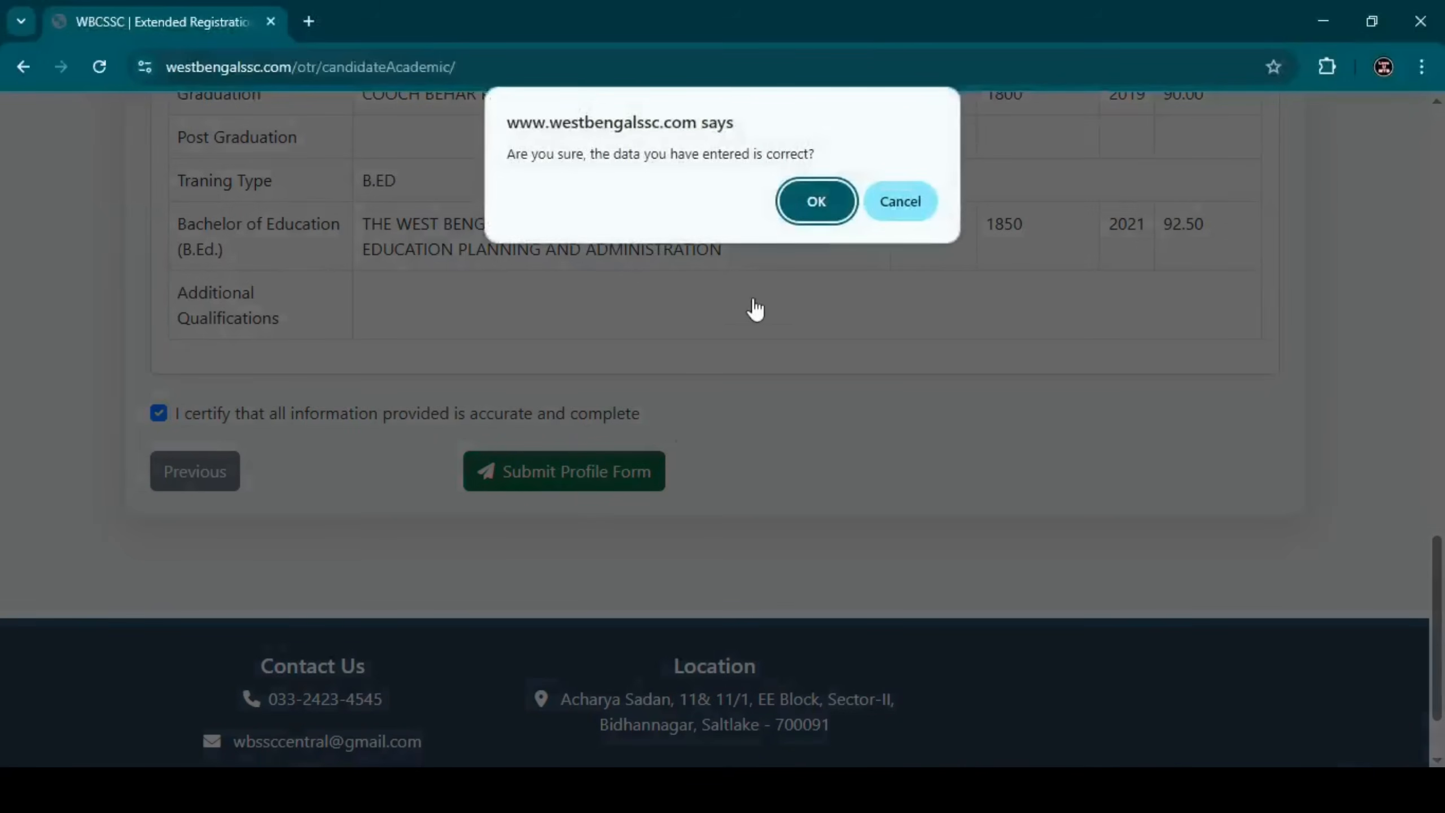
{"action": "left_click", "coordinate": [796, 205]}
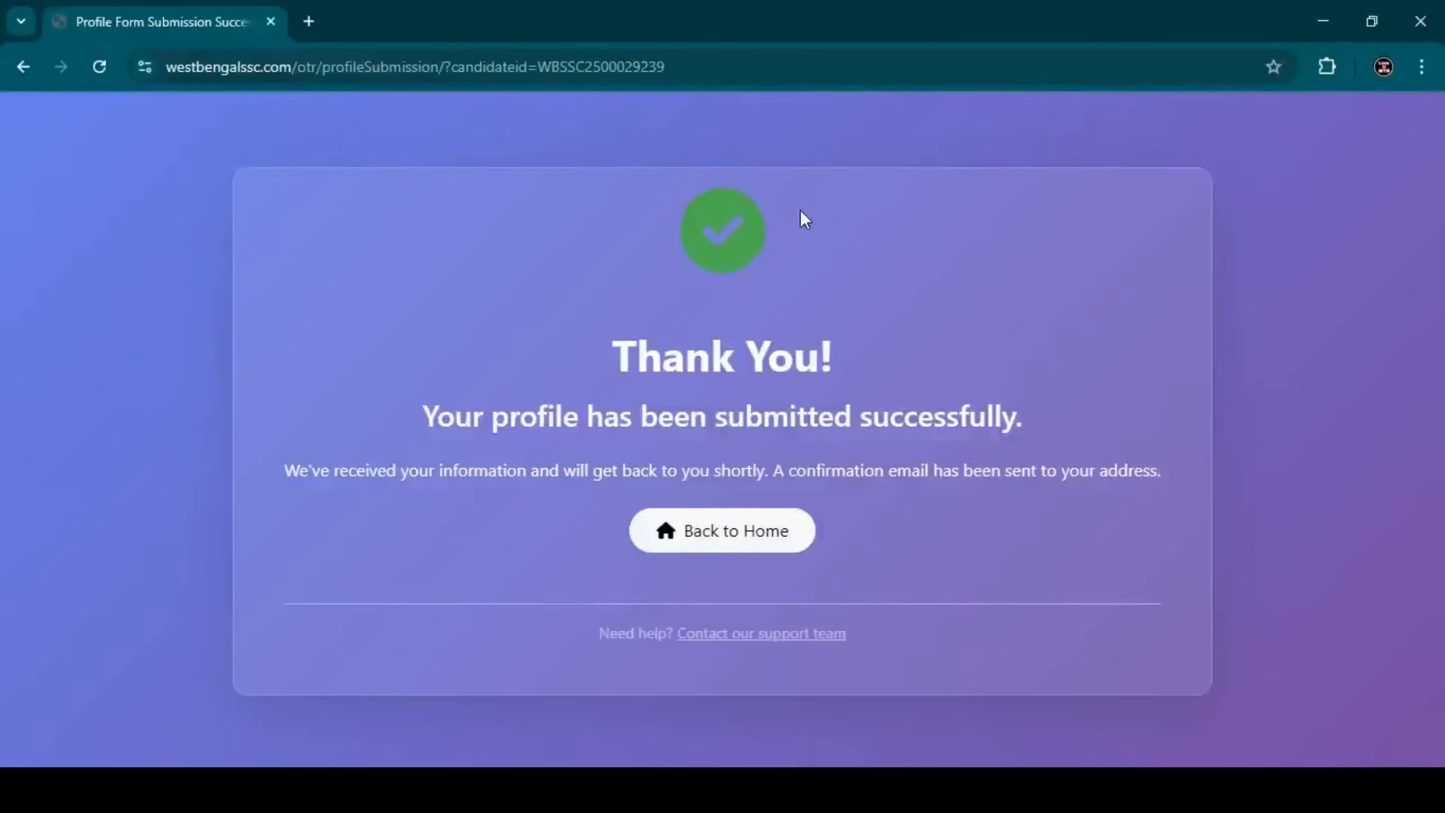
Return from the profile Thank You page to the candidate dashboard via Back to Home.
{"action": "left_click_drag", "start_coordinate": [422, 416], "coordinate": [1067, 424]}
{"action": "left_click", "coordinate": [1064, 423]}
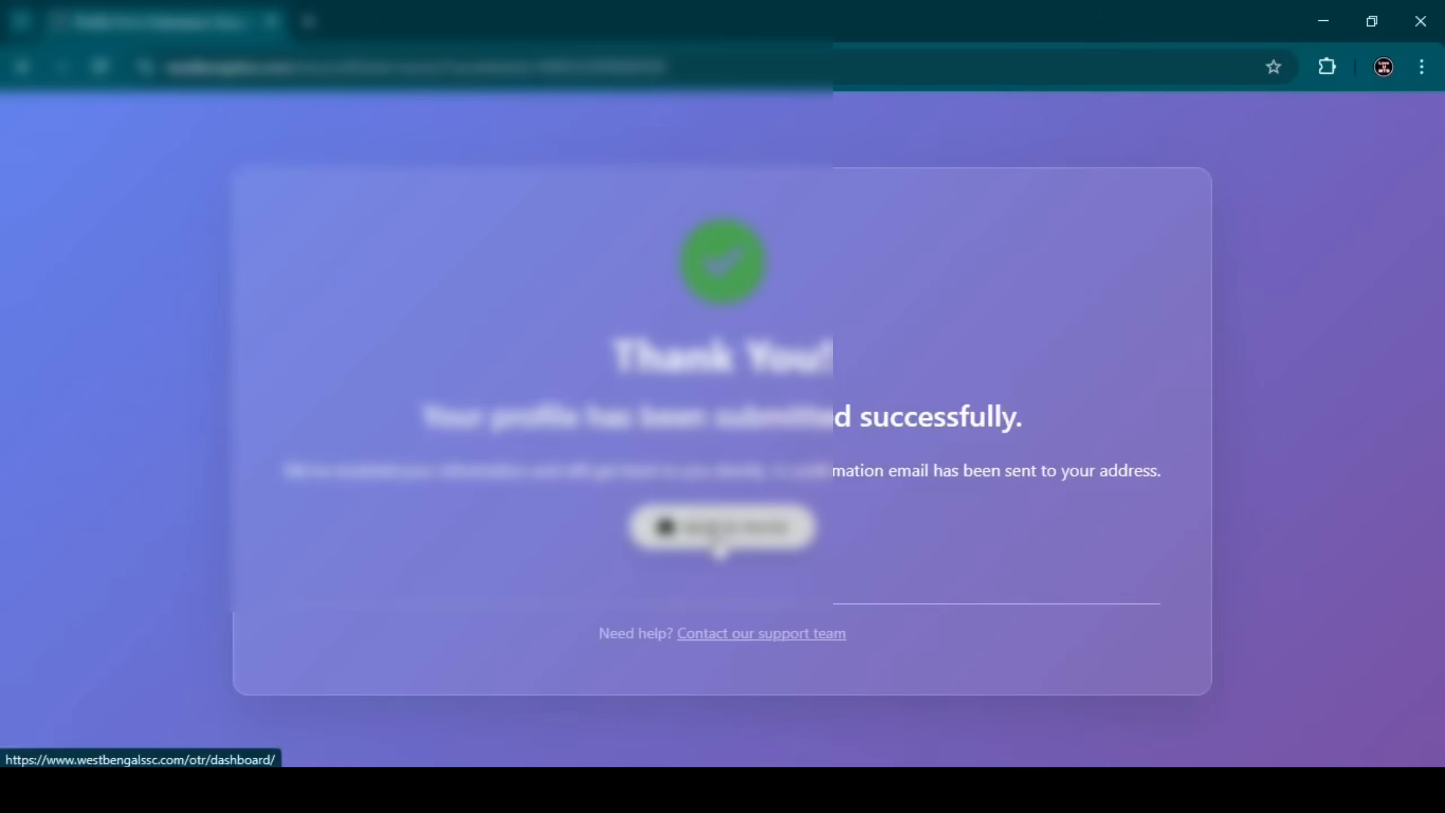
{"action": "left_click", "coordinate": [720, 544]}
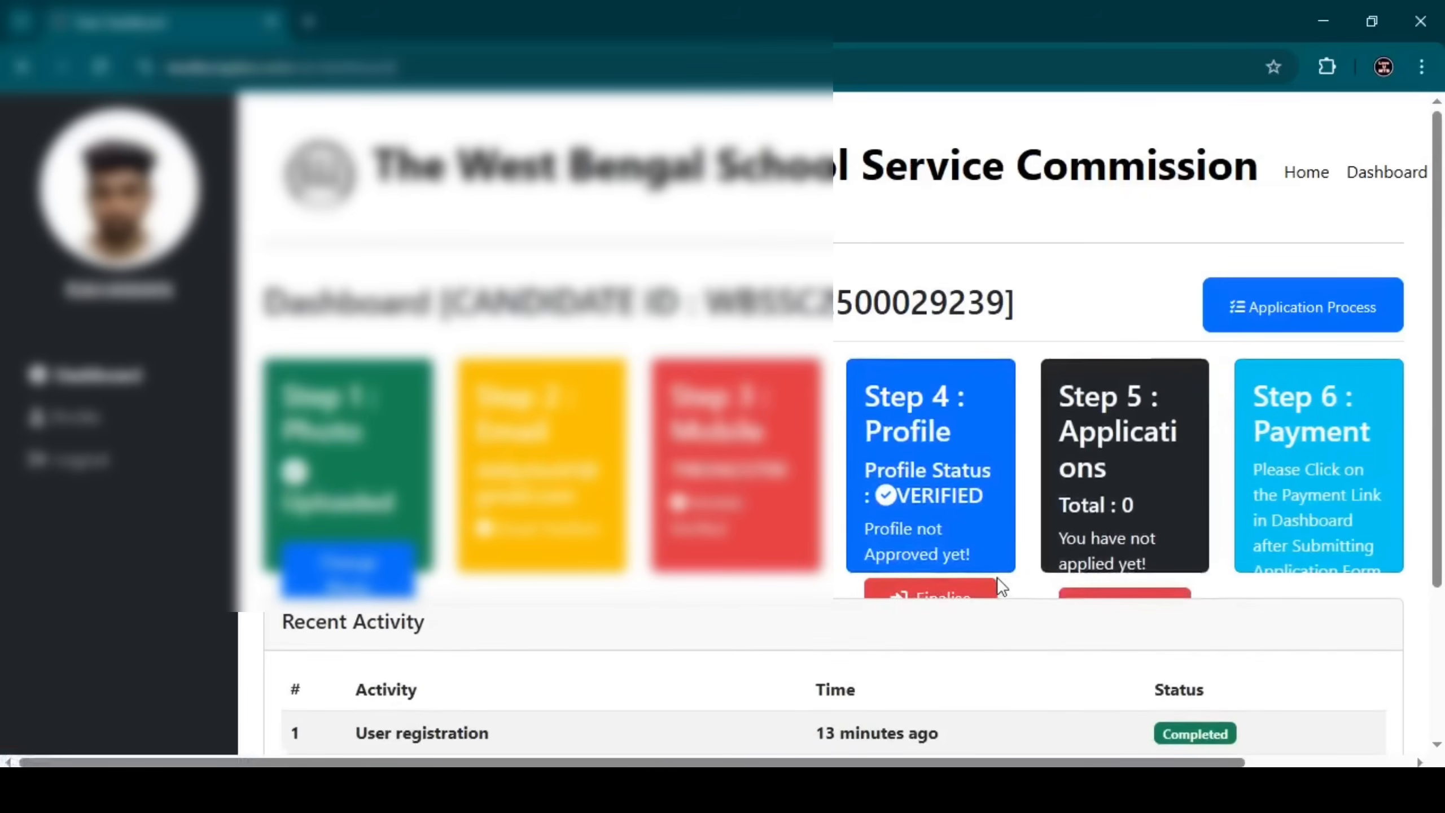
Finalize the profile submission and confirm the irreversible finalization in the Warning dialog.
{"action": "left_click", "coordinate": [970, 595]}
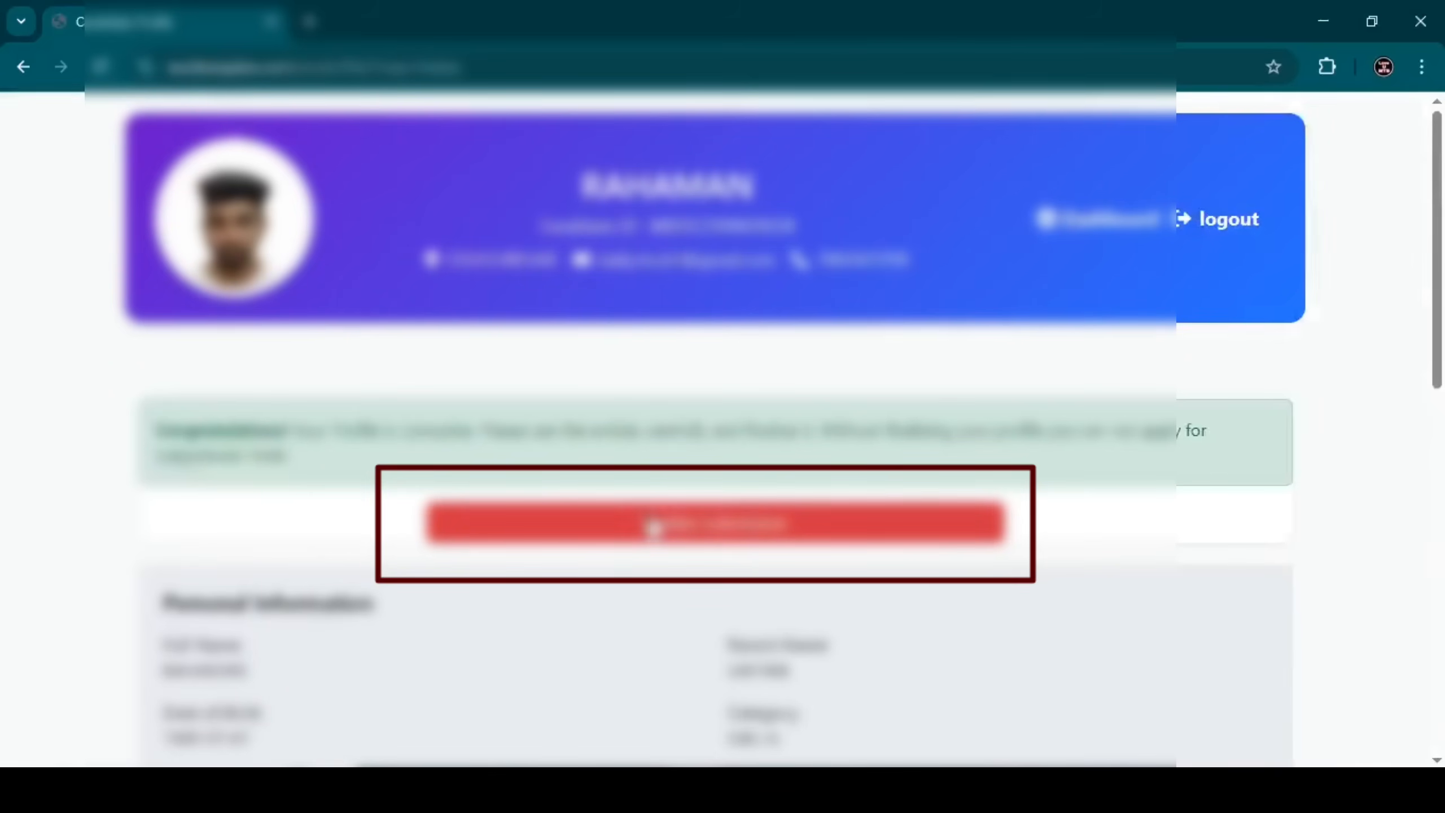
{"action": "left_click", "coordinate": [654, 530]}
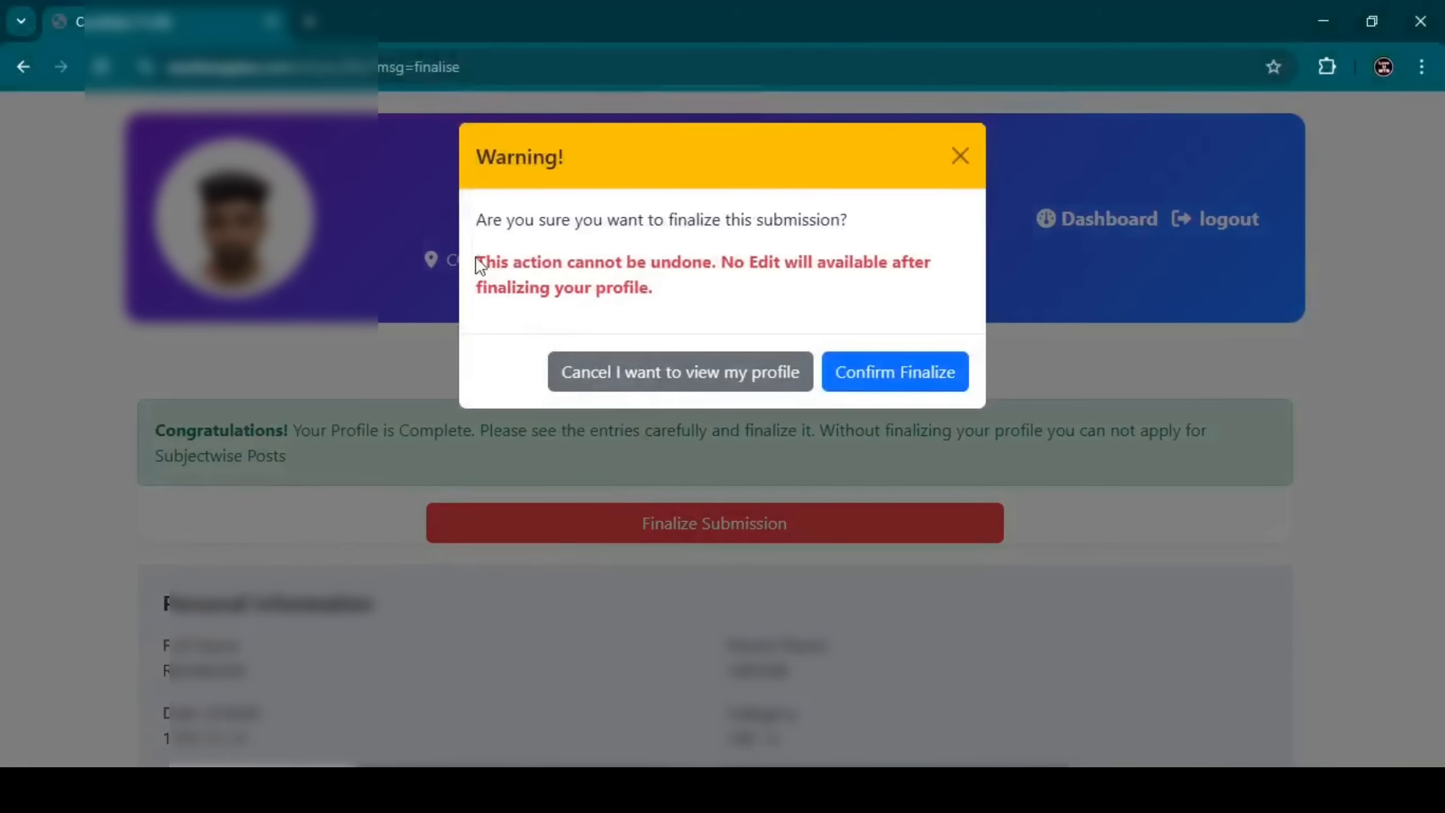
{"action": "left_click_drag", "start_coordinate": [477, 263], "coordinate": [718, 288]}
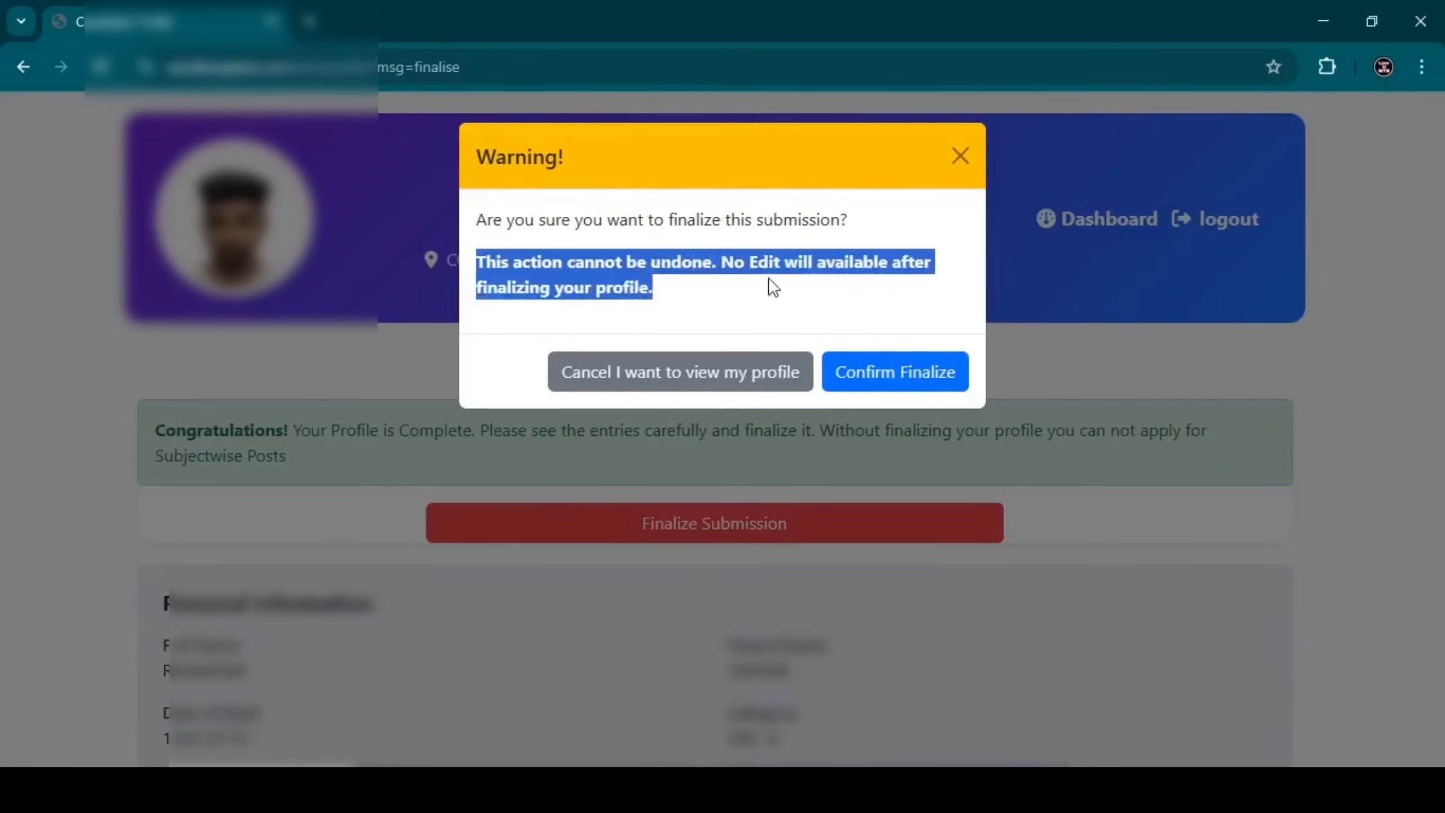
{"action": "left_click", "coordinate": [699, 282]}
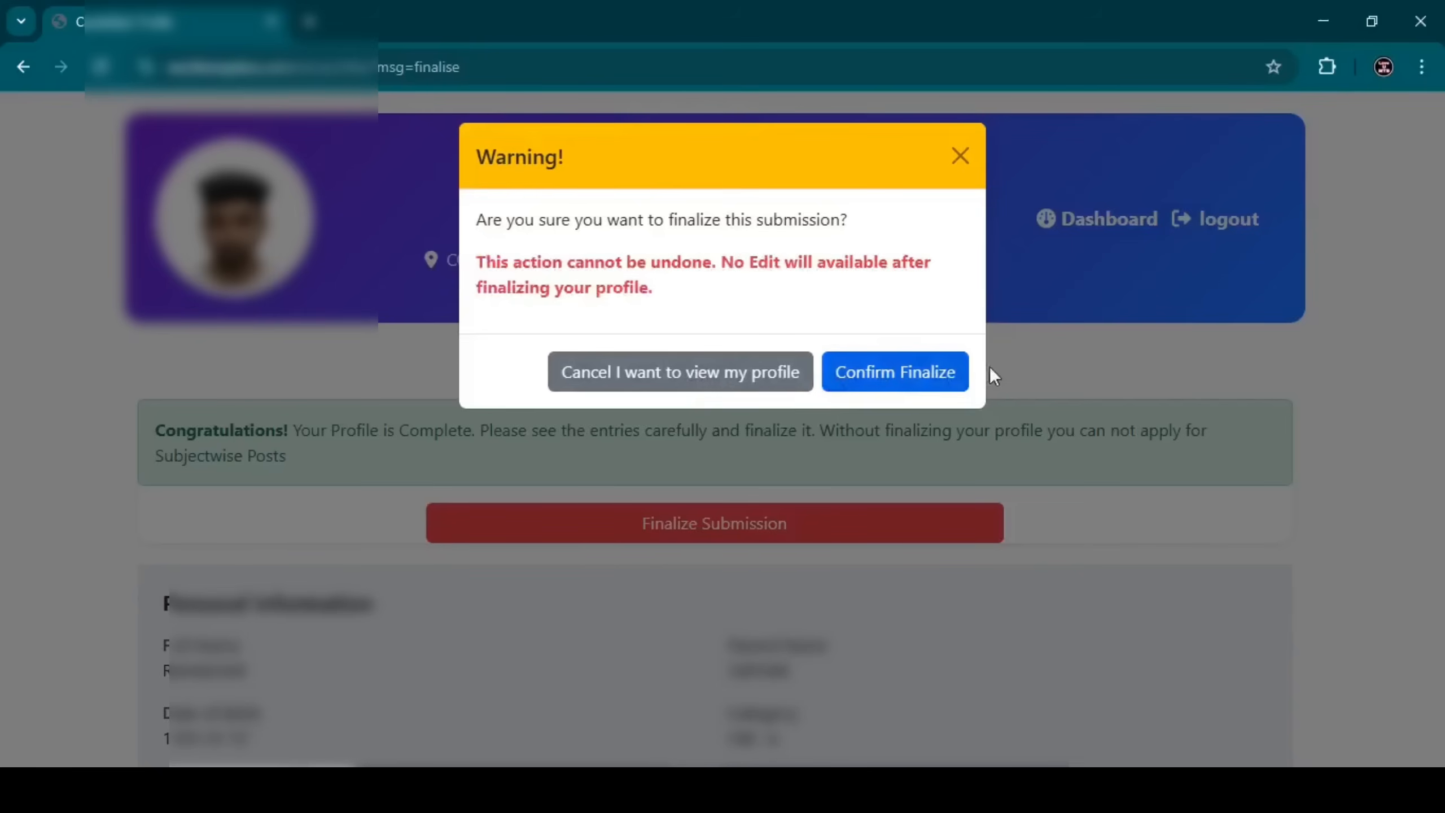
{"action": "left_click", "coordinate": [963, 376]}
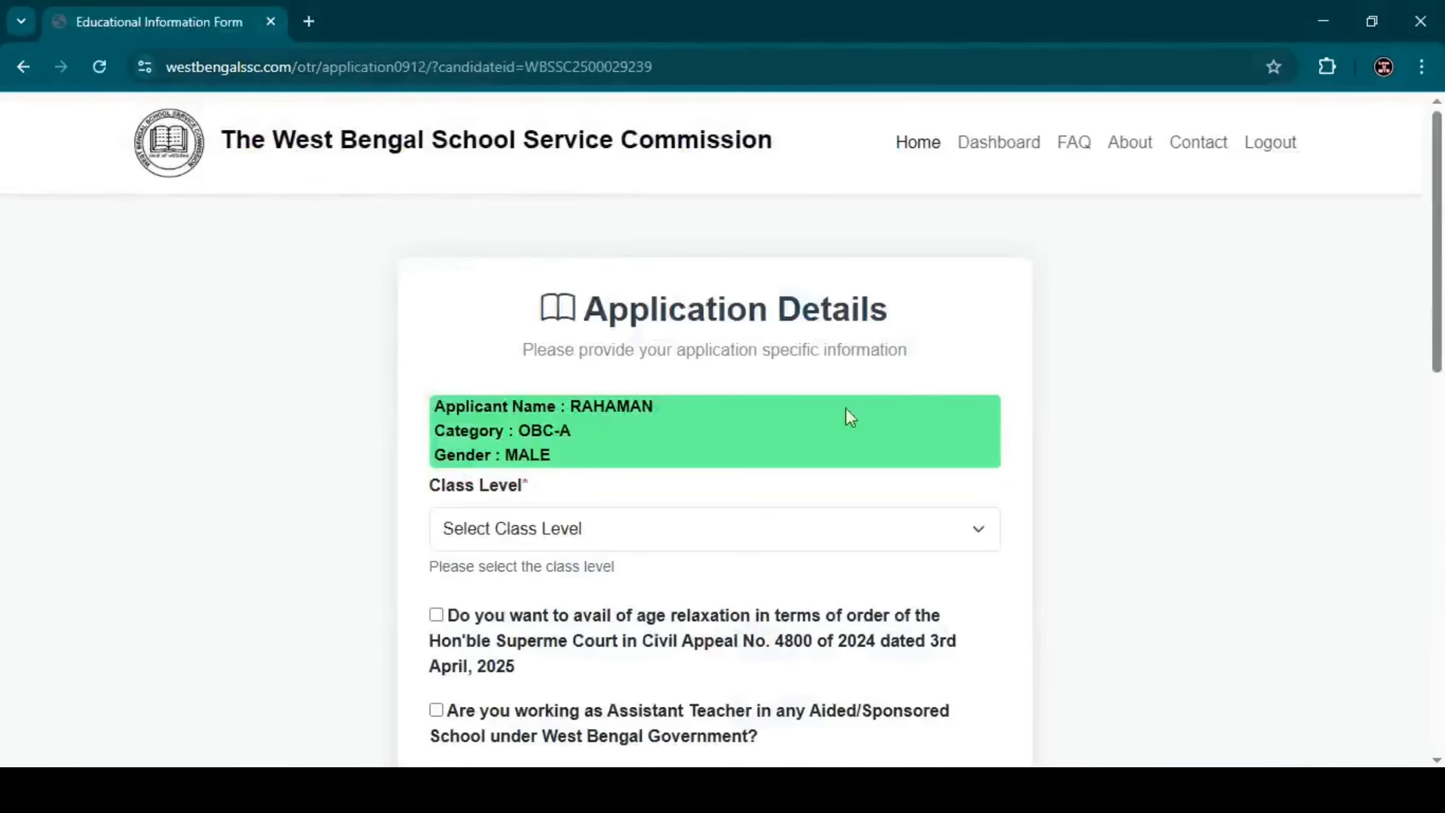
Choose Class Level IX-X and leave the age relaxation option unticked.
{"action": "left_click", "coordinate": [567, 523]}
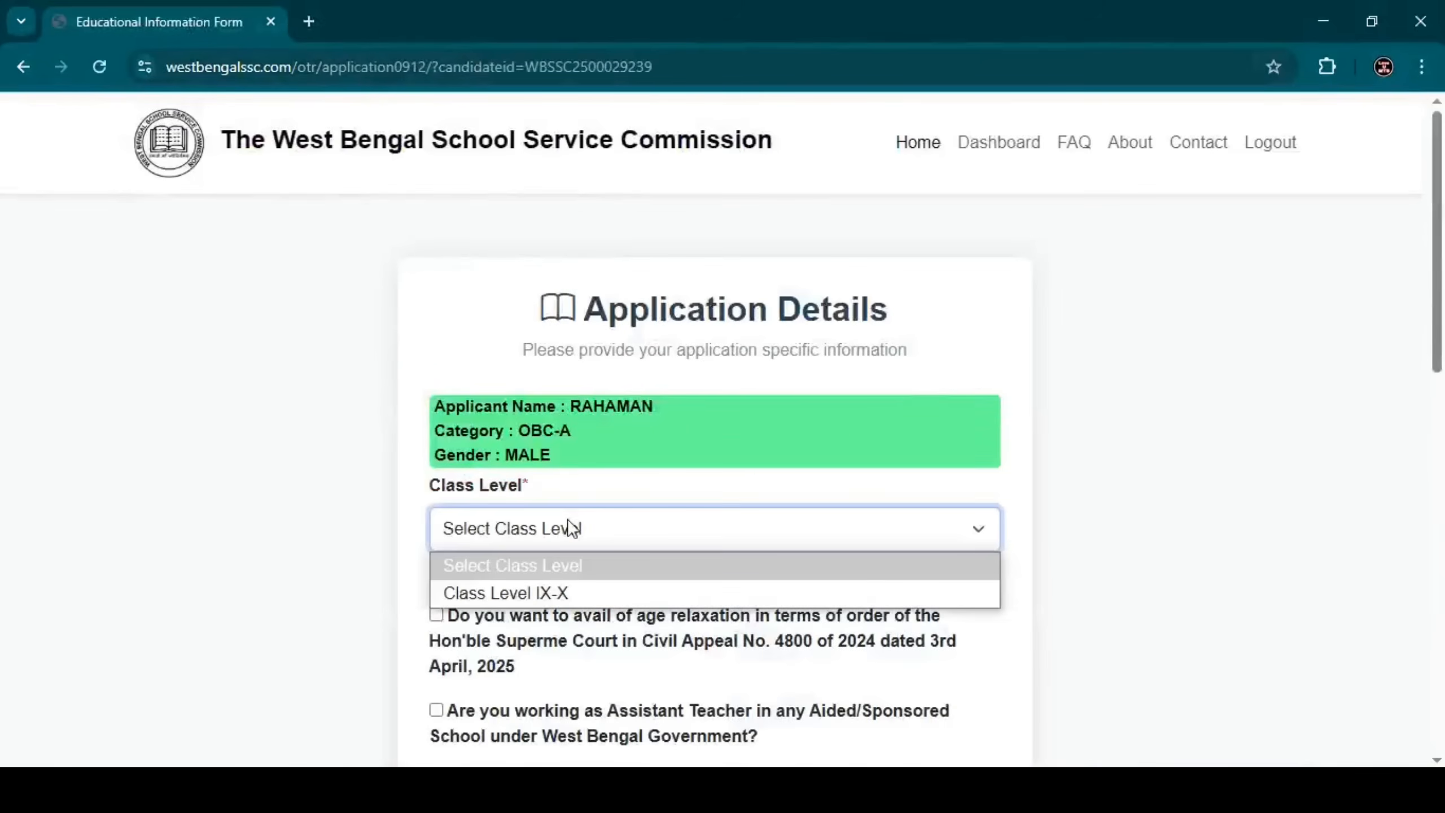
{"action": "left_click", "coordinate": [543, 596]}
{"action": "scroll", "coordinate": [569, 558], "scroll_direction": "down", "scroll_amount": 2}
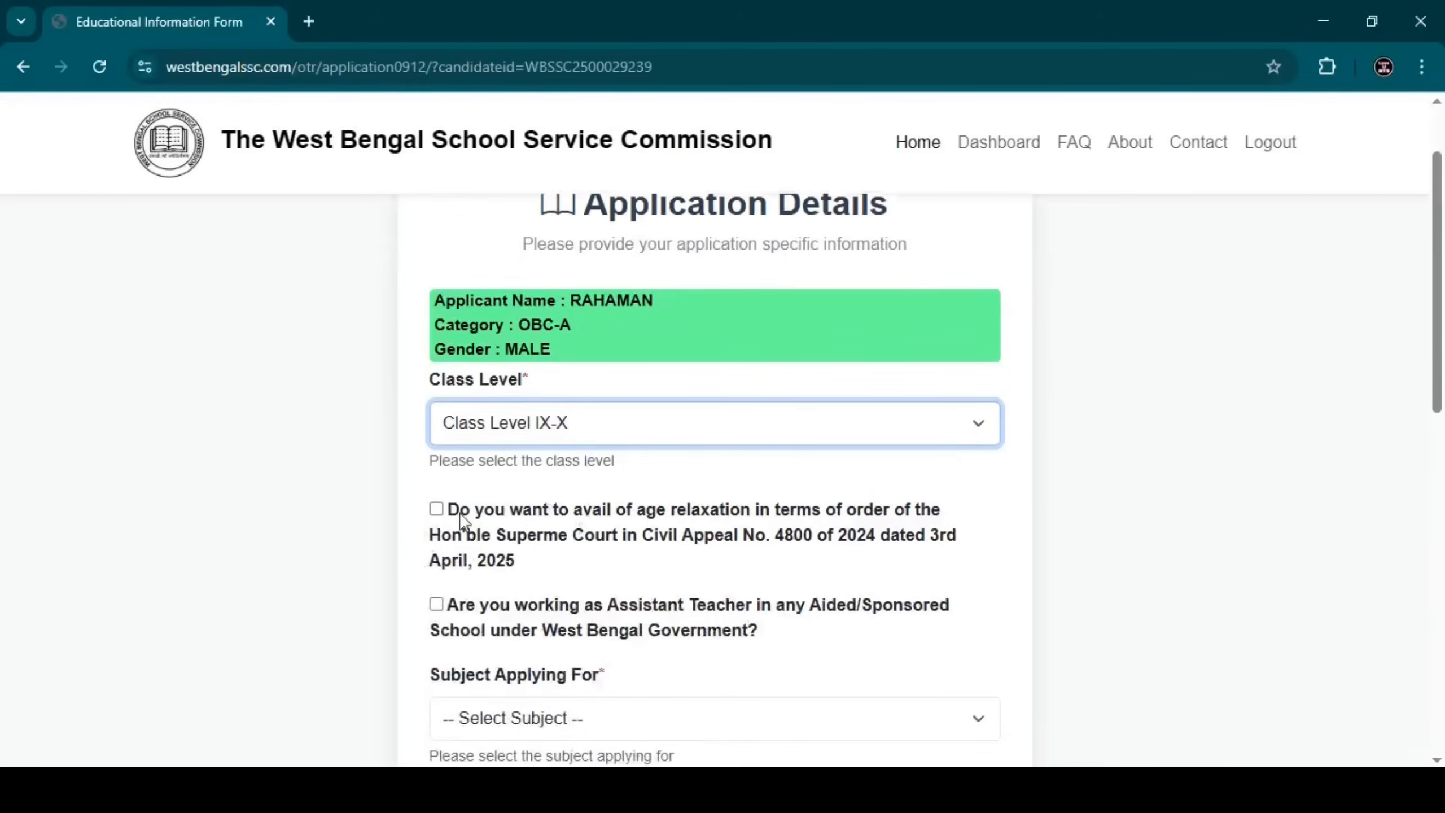
{"action": "left_click", "coordinate": [437, 510]}
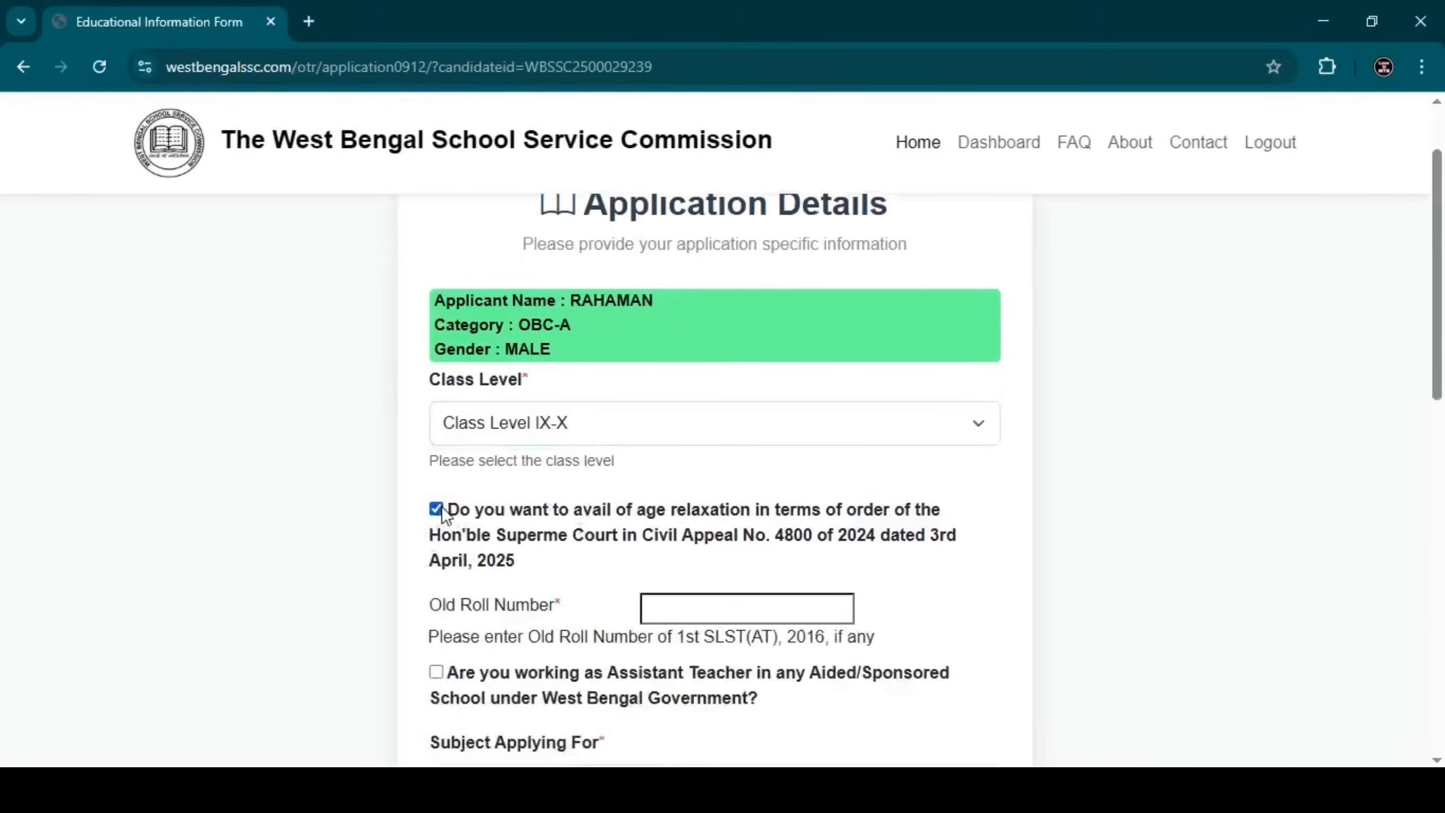
{"action": "left_click_drag", "start_coordinate": [541, 584], "coordinate": [443, 513]}
{"action": "left_click", "coordinate": [408, 489]}
{"action": "left_click_drag", "start_coordinate": [540, 636], "coordinate": [876, 637]}
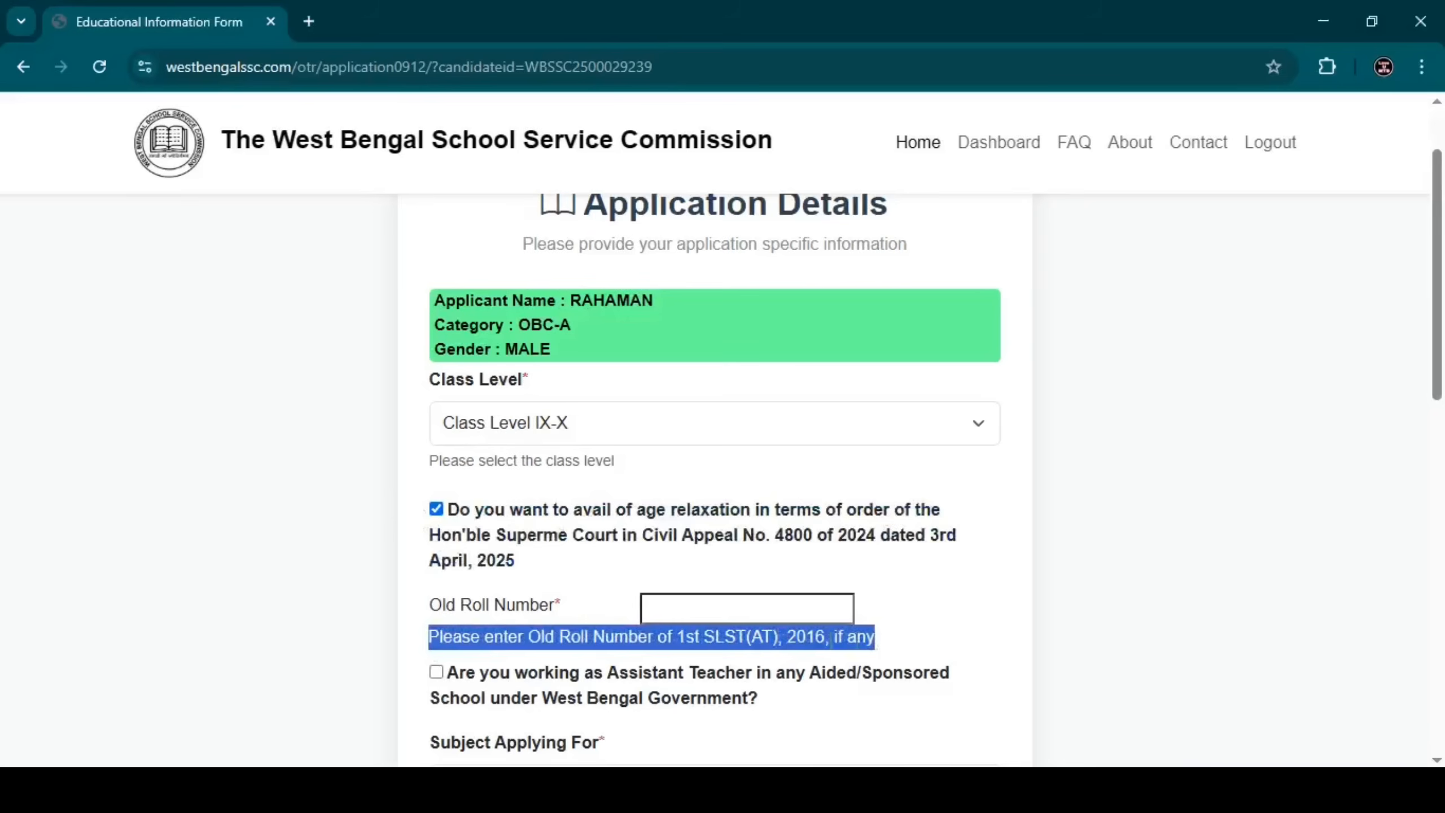
{"action": "left_click", "coordinate": [657, 613]}
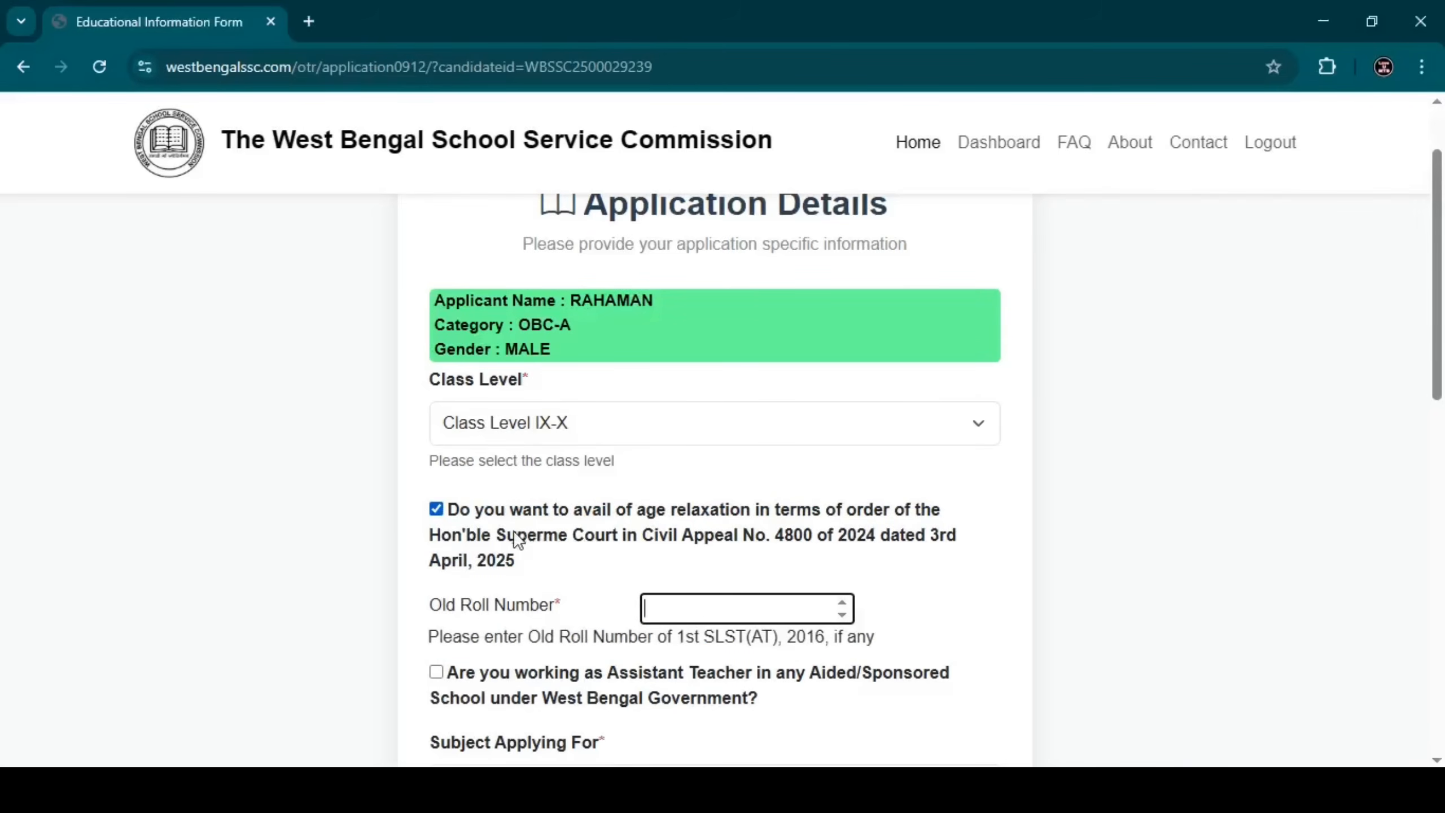
{"action": "left_click", "coordinate": [457, 512]}
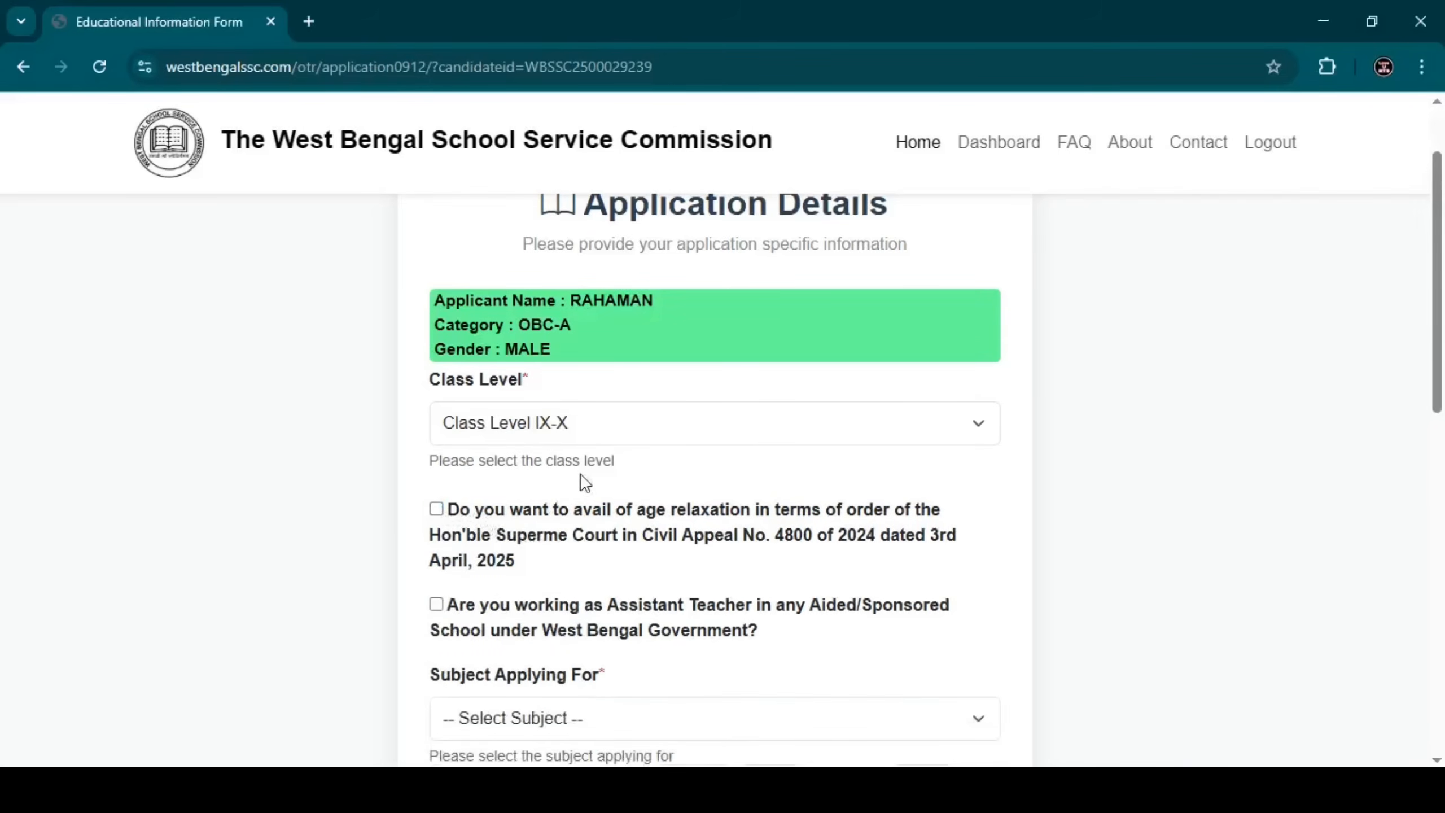
Leave the working Assistant Teacher option unticked.
{"action": "scroll", "coordinate": [586, 484], "scroll_direction": "down", "scroll_amount": 2}
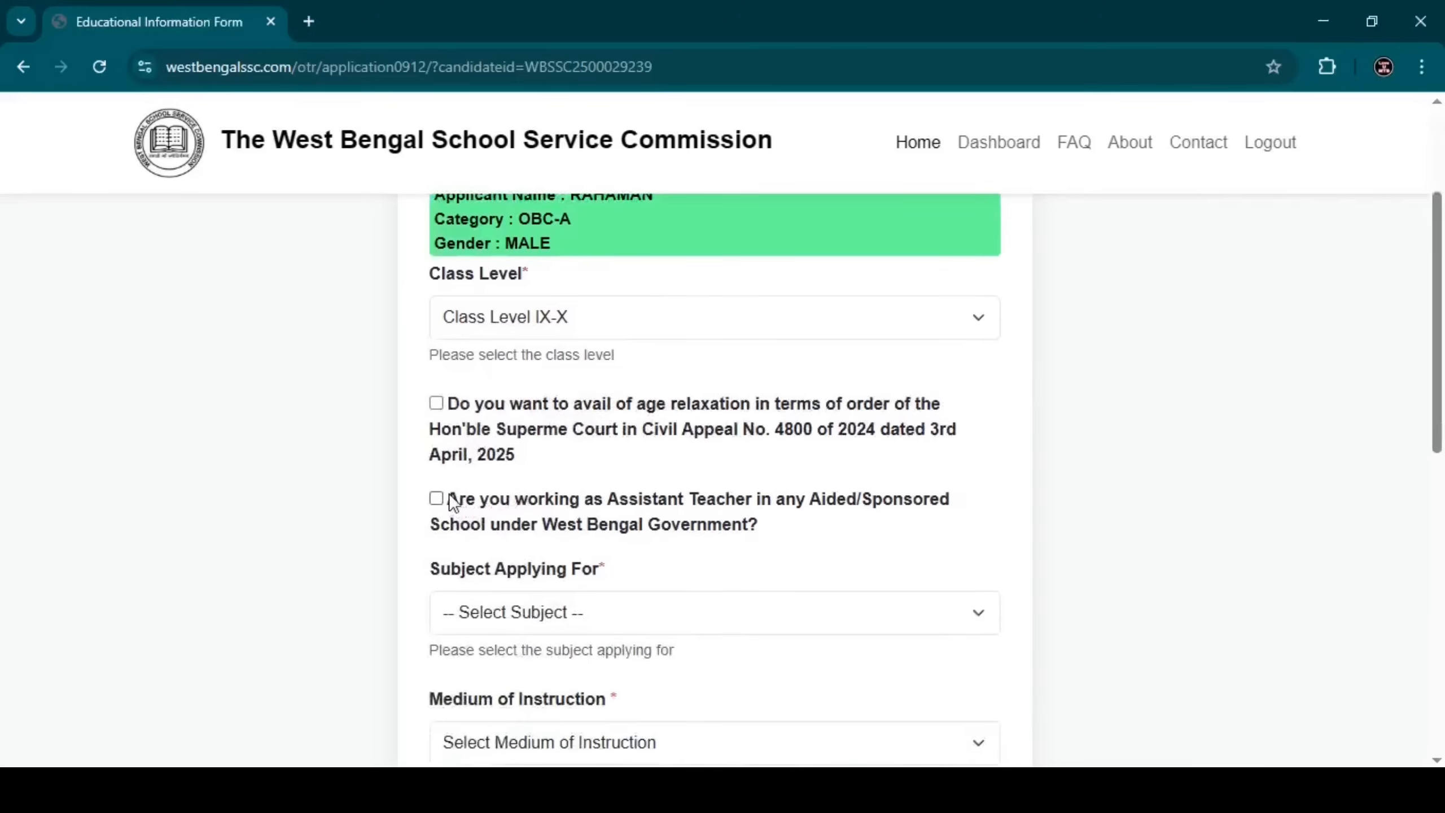
{"action": "left_click_drag", "start_coordinate": [449, 495], "coordinate": [545, 520]}
{"action": "left_click", "coordinate": [545, 519]}
{"action": "scroll", "coordinate": [540, 483], "scroll_direction": "down", "scroll_amount": 4}
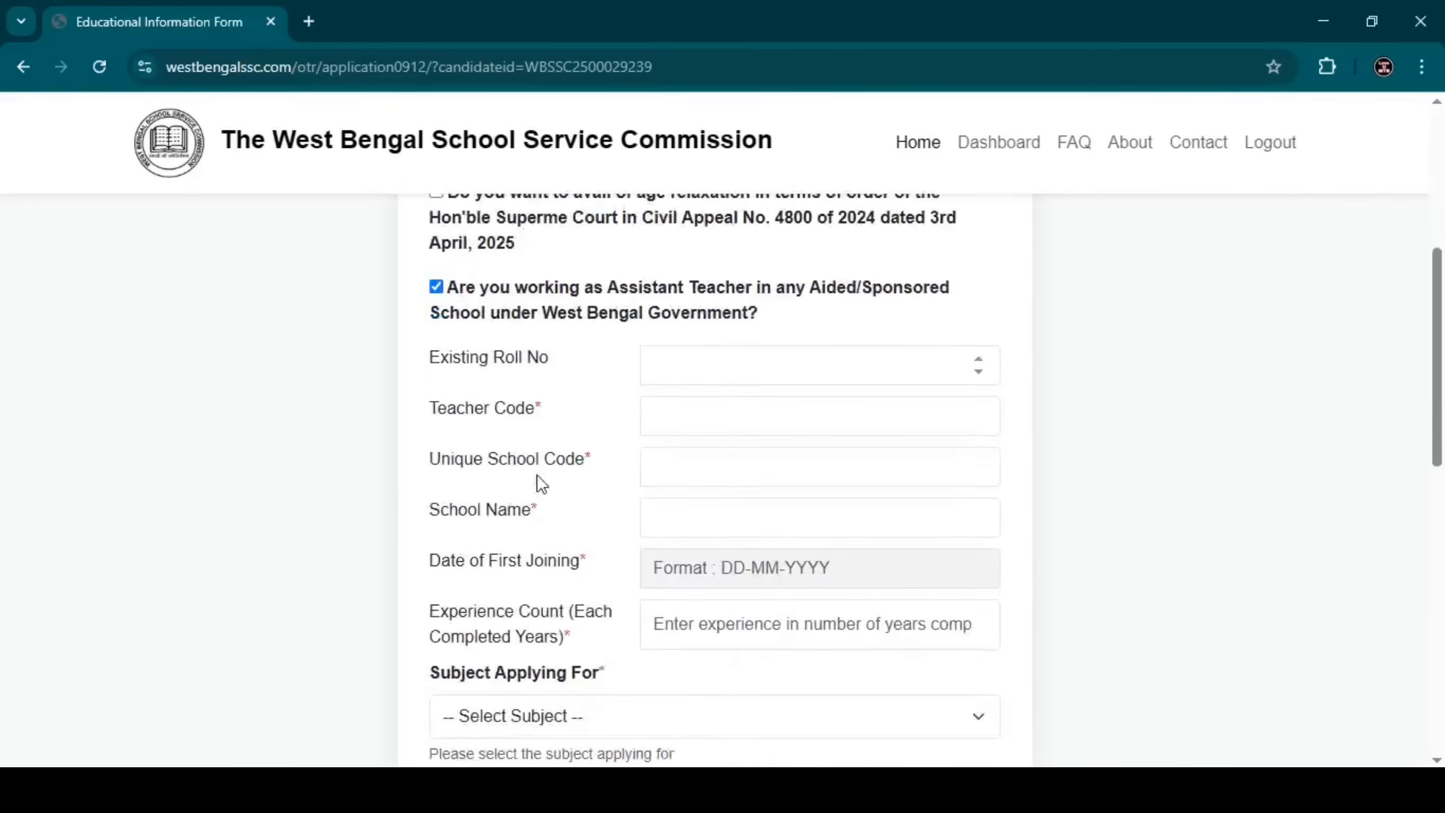
{"action": "scroll", "coordinate": [540, 480], "scroll_direction": "up", "scroll_amount": 2}
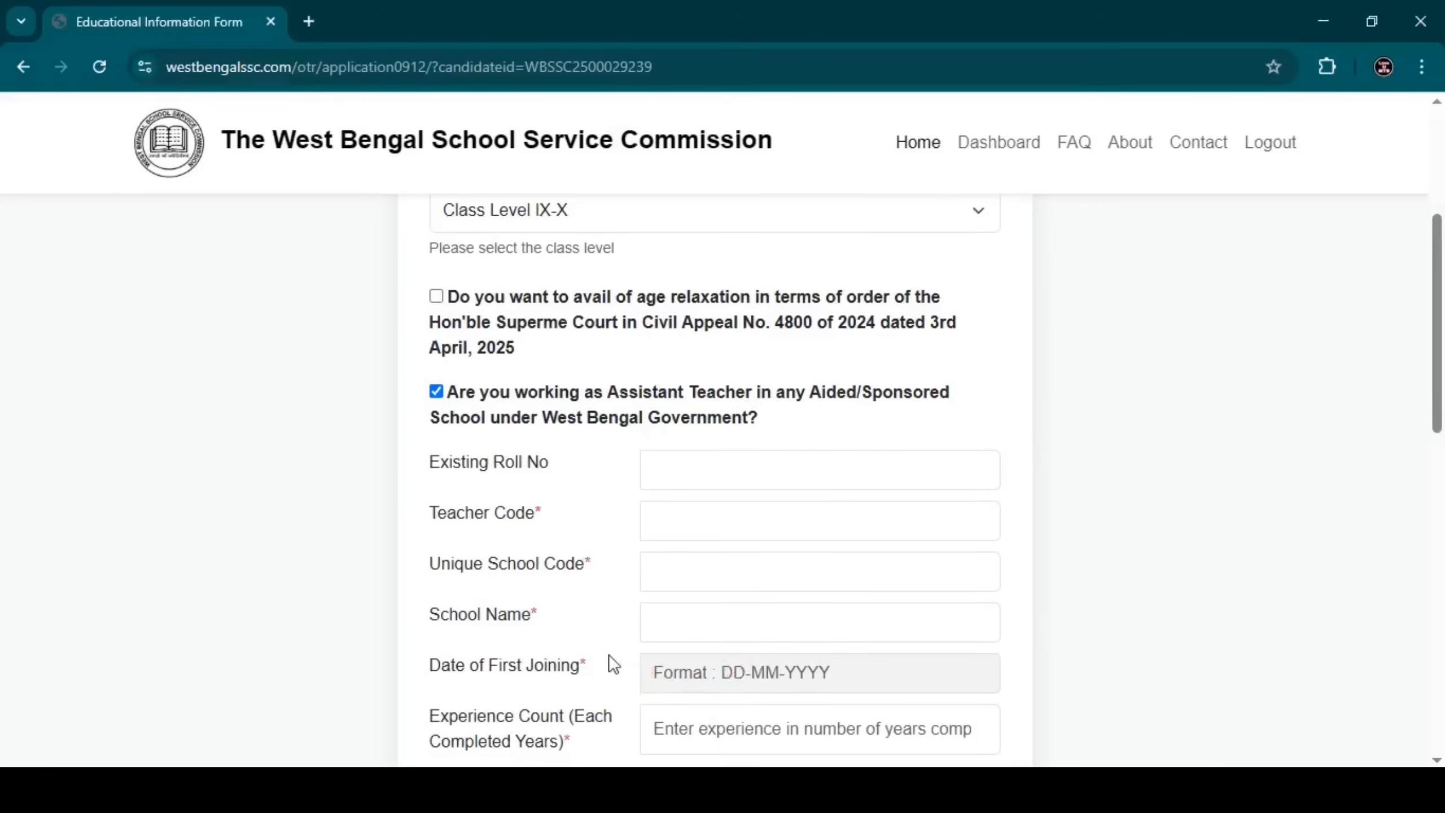
{"action": "scroll", "coordinate": [606, 663], "scroll_direction": "down", "scroll_amount": 2}
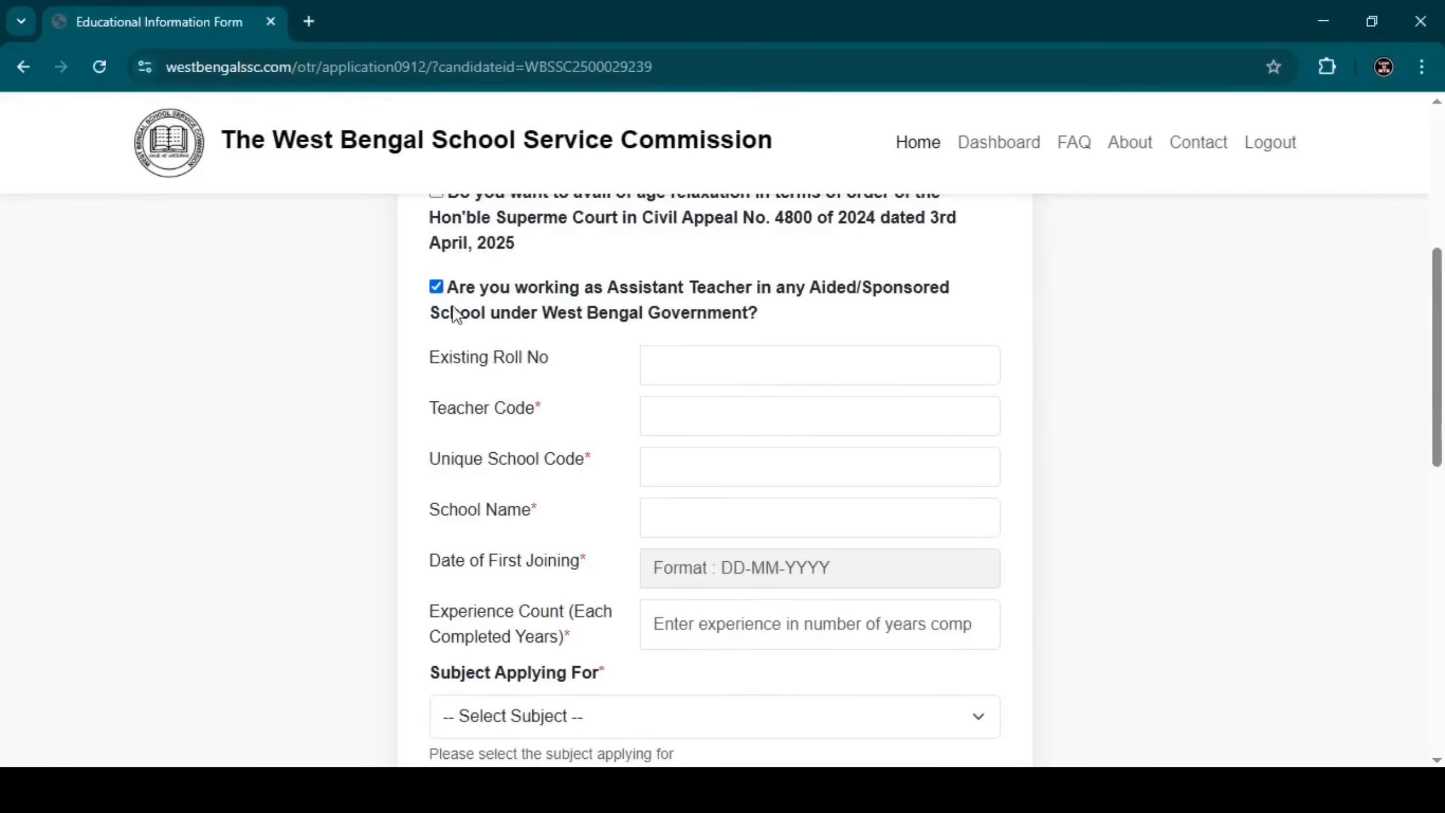
{"action": "left_click", "coordinate": [435, 286]}
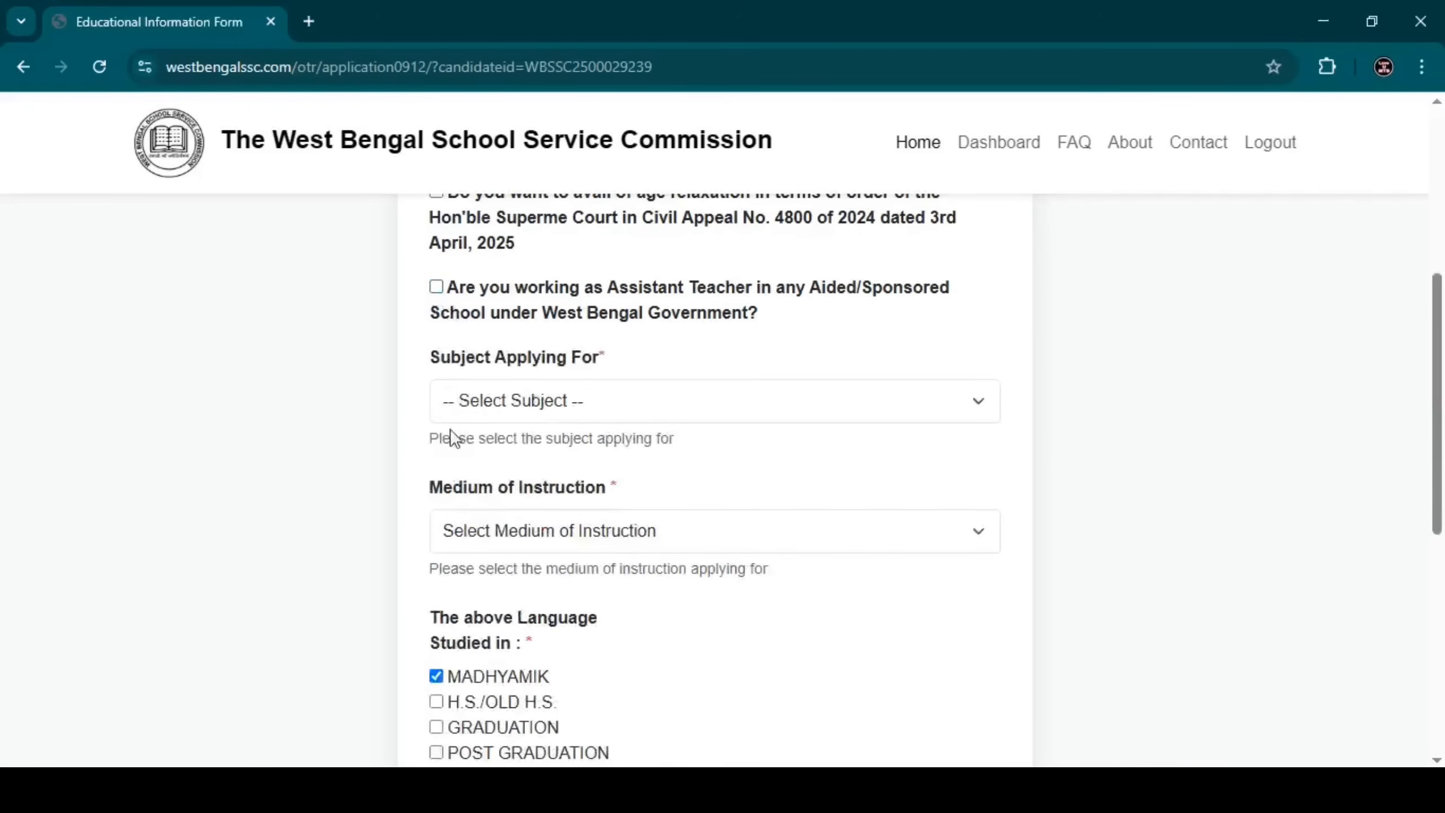
Choose subject BENGALI(GRAD), medium Bengali, and mark H.S./OLD H.S. as where Bengali was studied.
{"action": "left_click", "coordinate": [535, 412]}
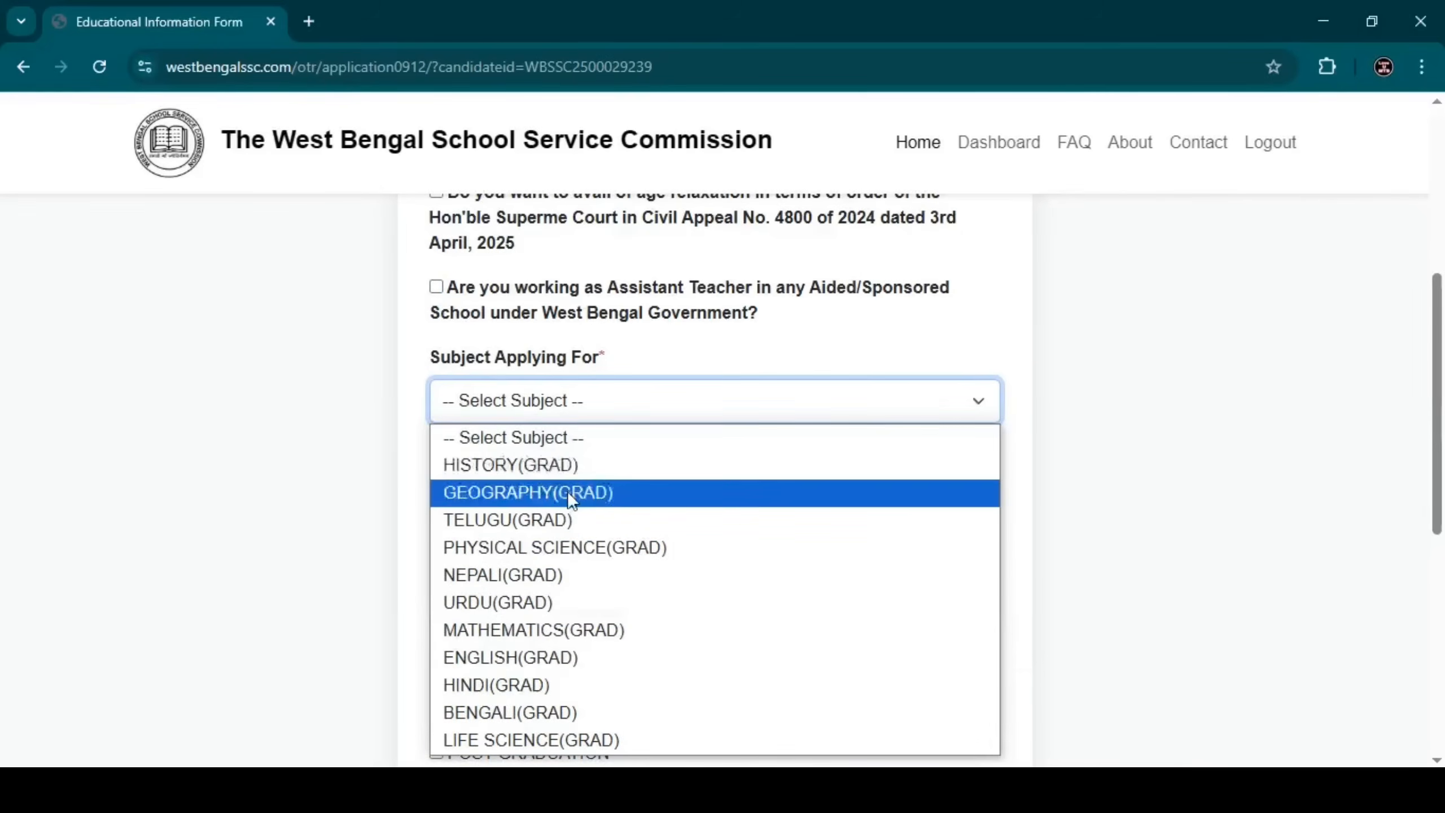
{"action": "left_click", "coordinate": [526, 713]}
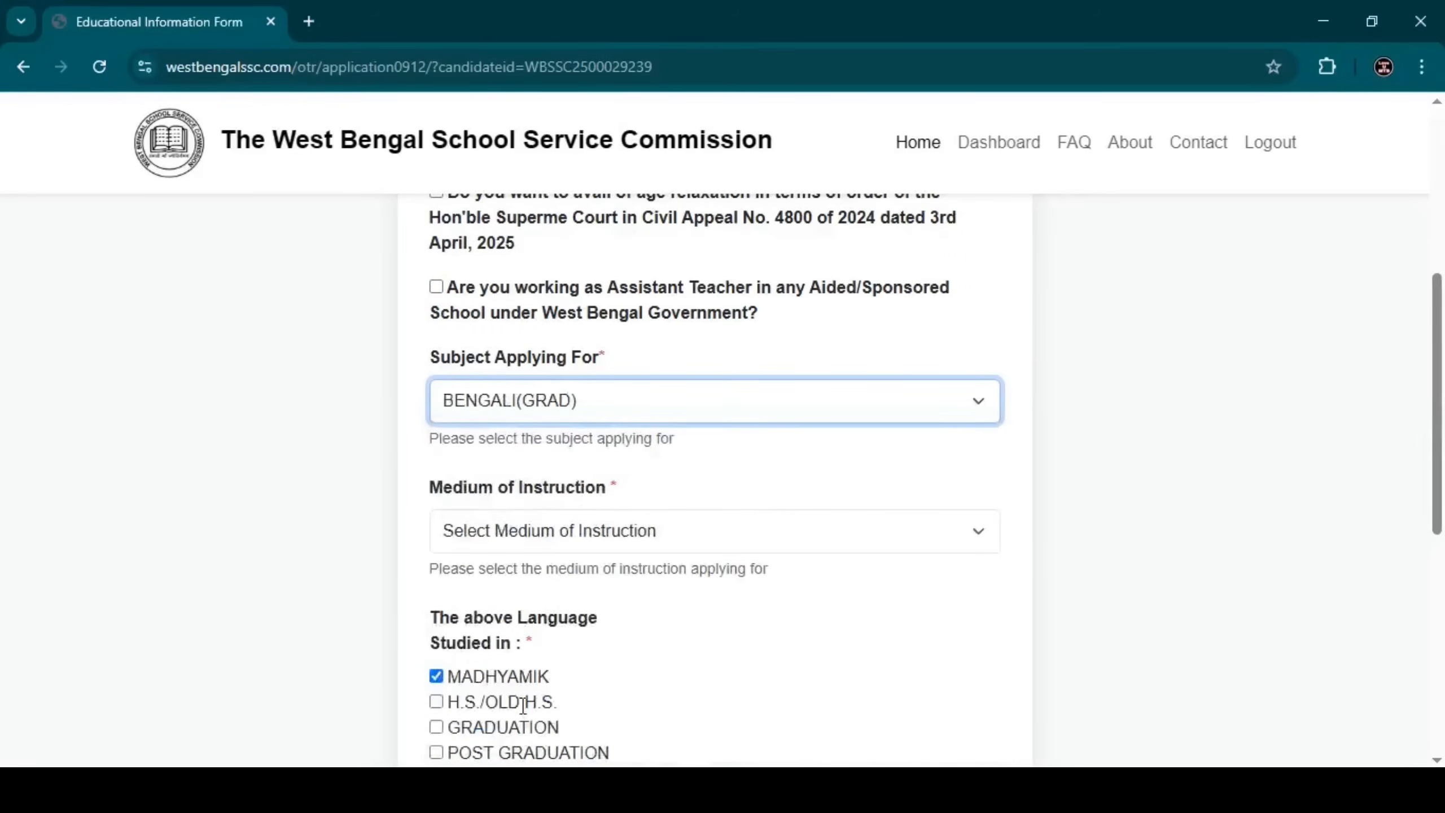
{"action": "left_click", "coordinate": [523, 544]}
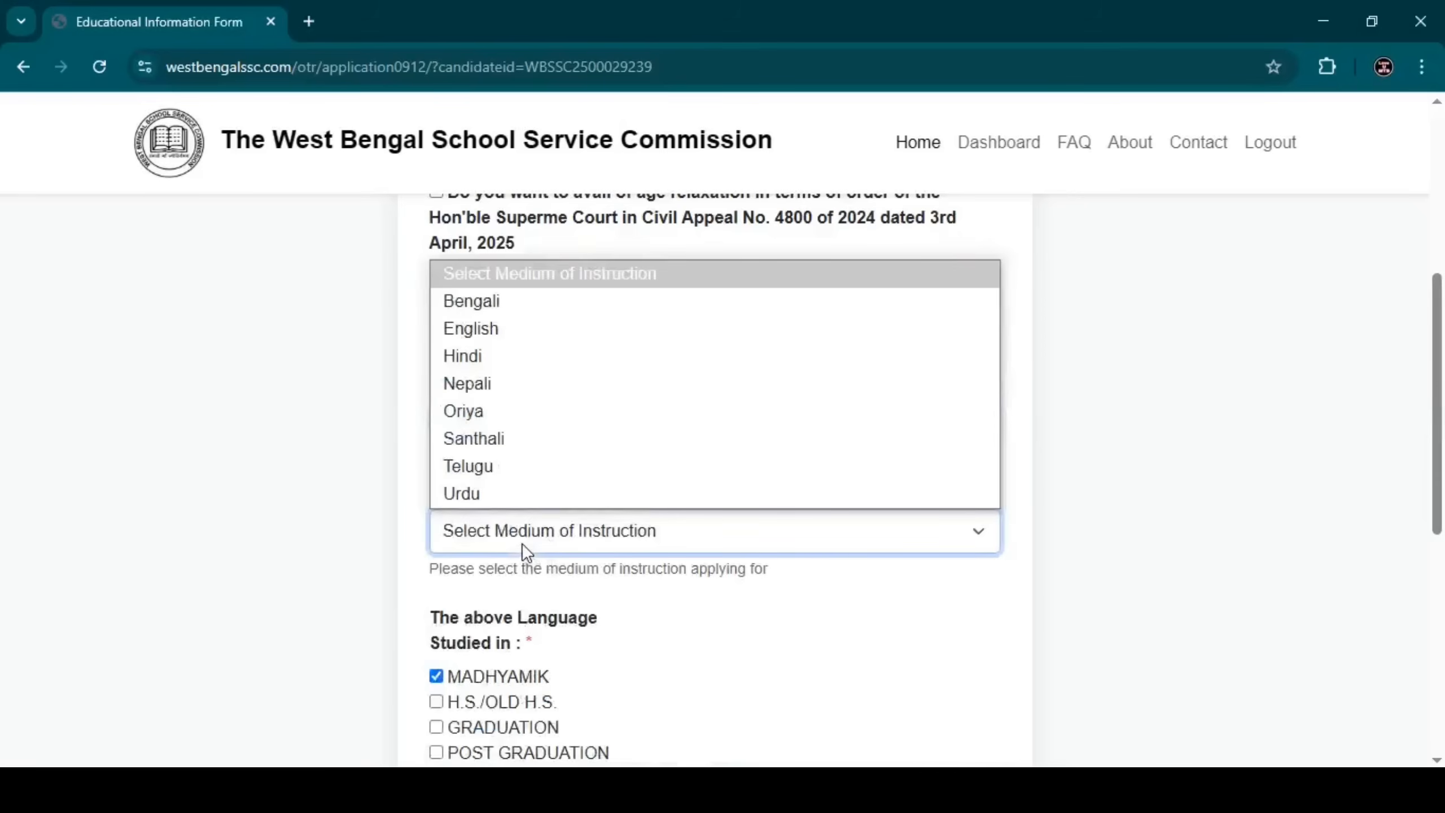
{"action": "left_click", "coordinate": [494, 313]}
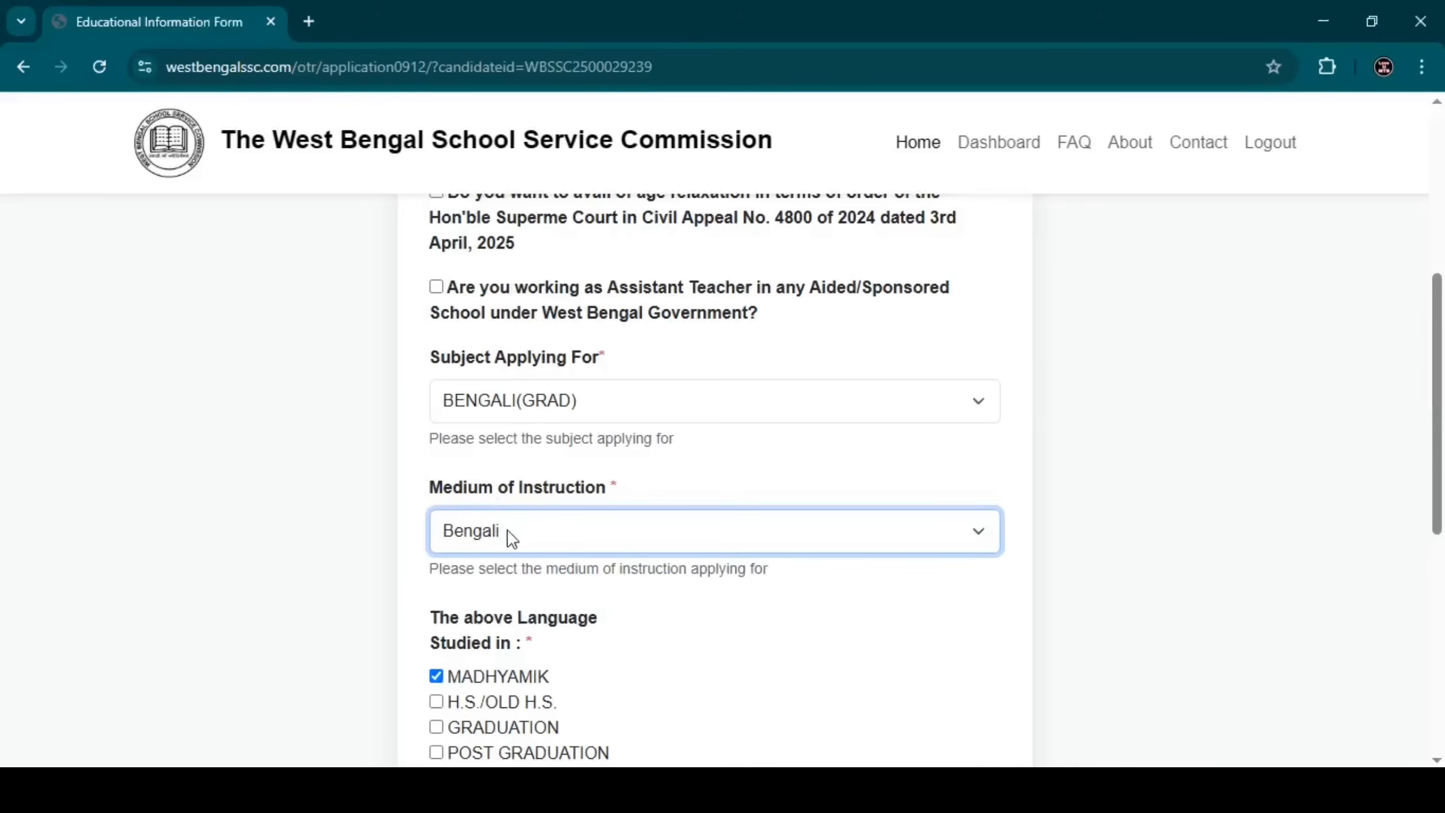
{"action": "scroll", "coordinate": [507, 532], "scroll_direction": "down", "scroll_amount": 2}
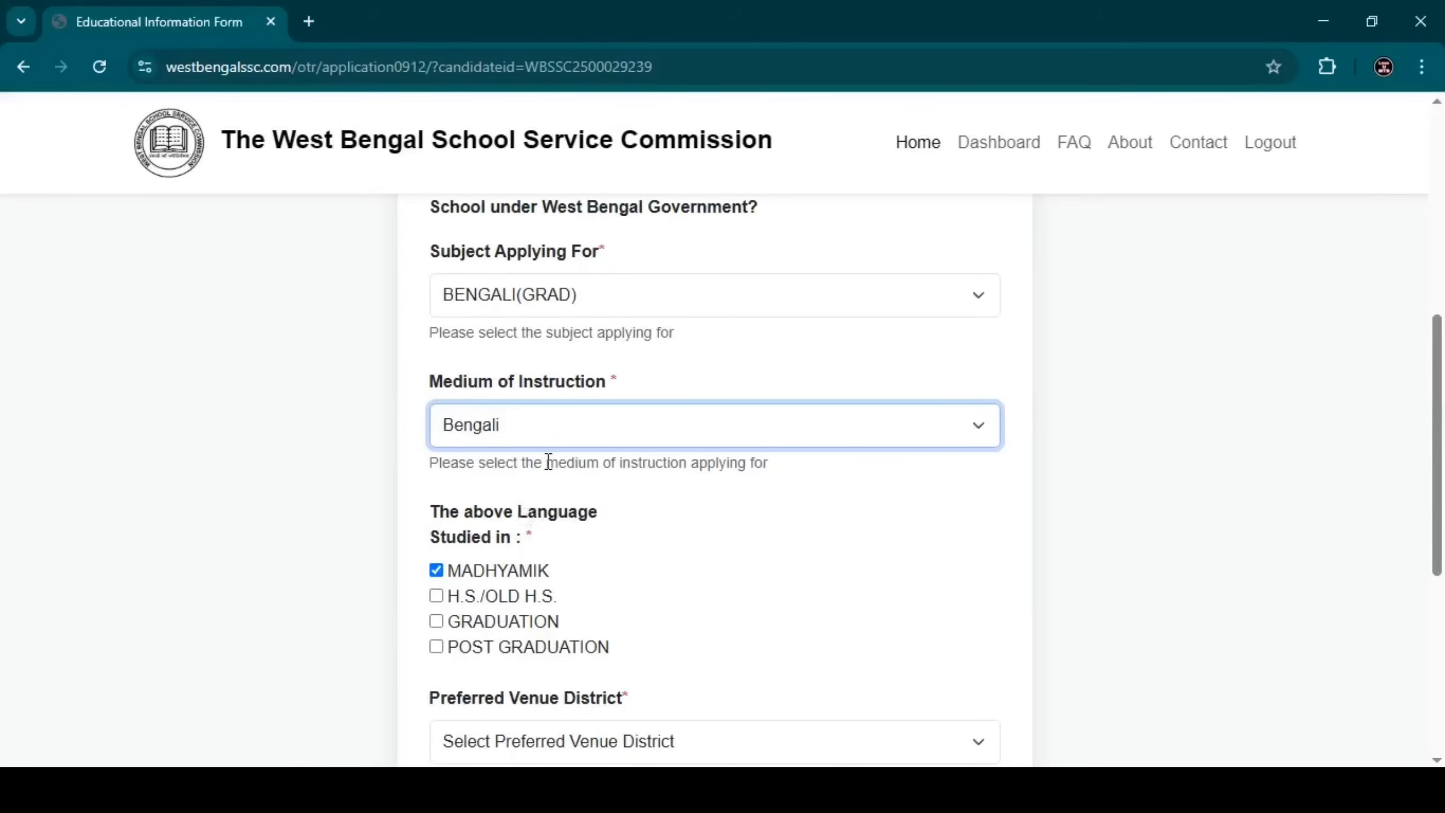
{"action": "scroll", "coordinate": [552, 438], "scroll_direction": "down", "scroll_amount": 2}
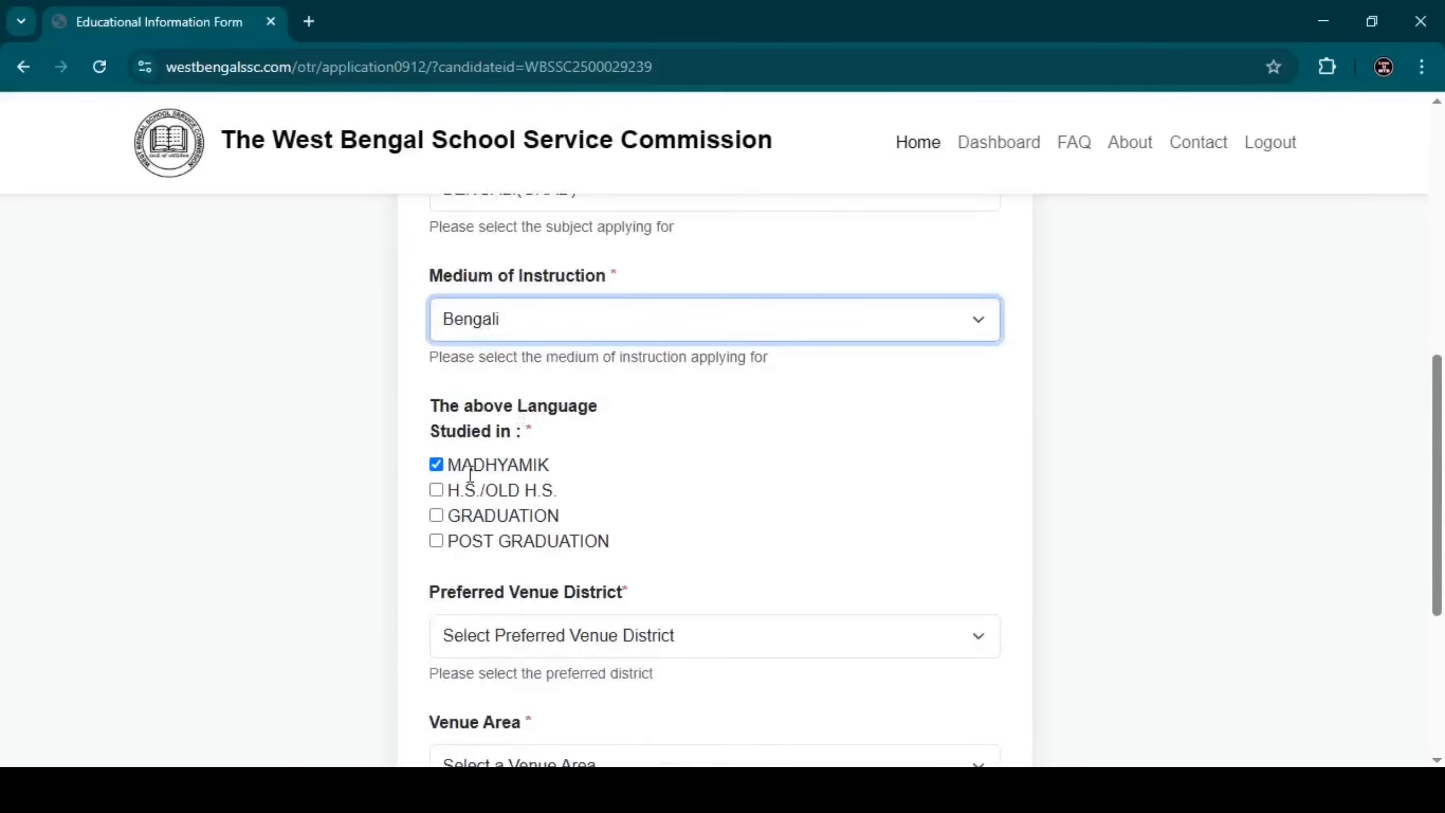
{"action": "left_click", "coordinate": [436, 491]}
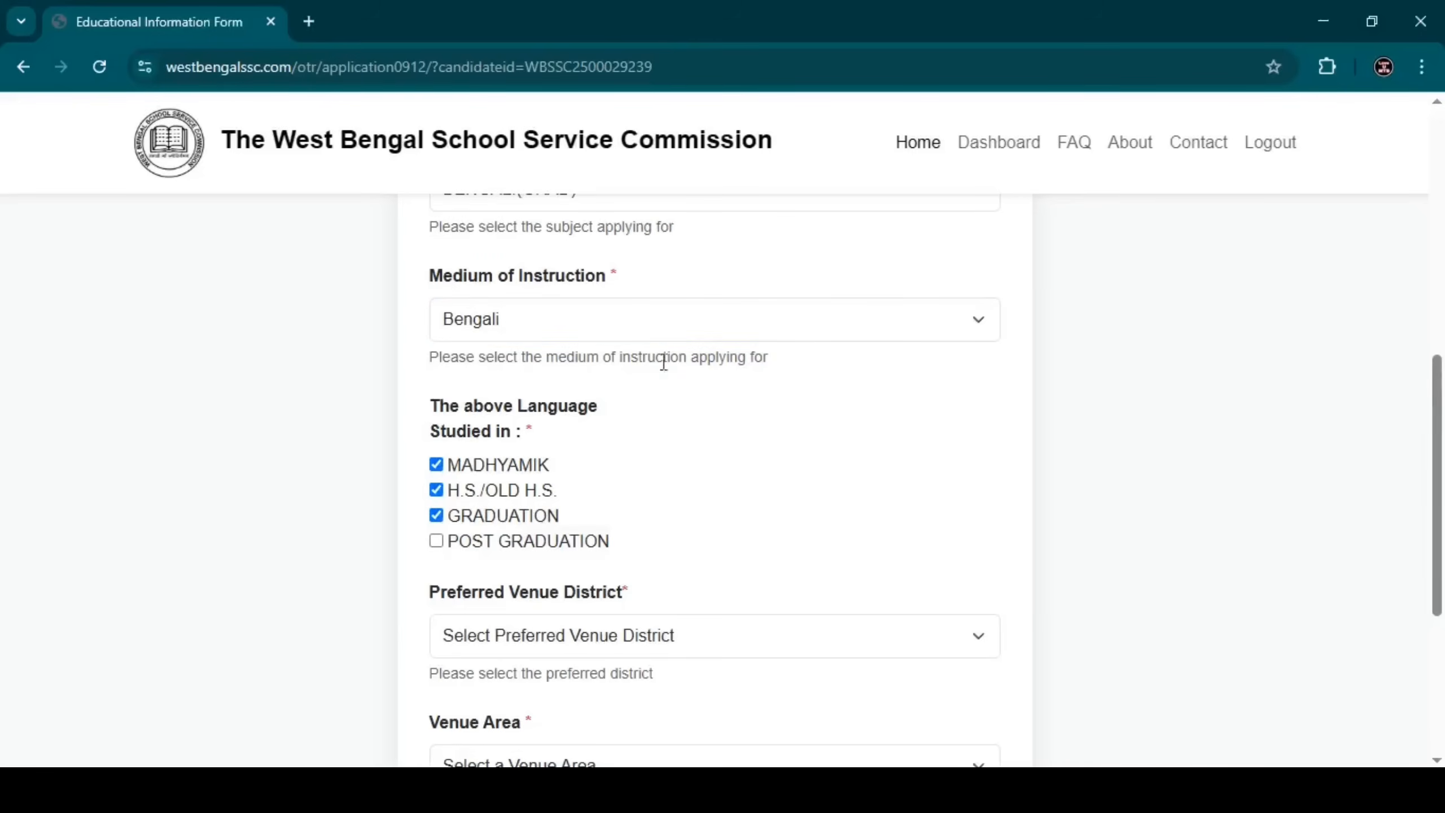
{"action": "left_click", "coordinate": [657, 325]}
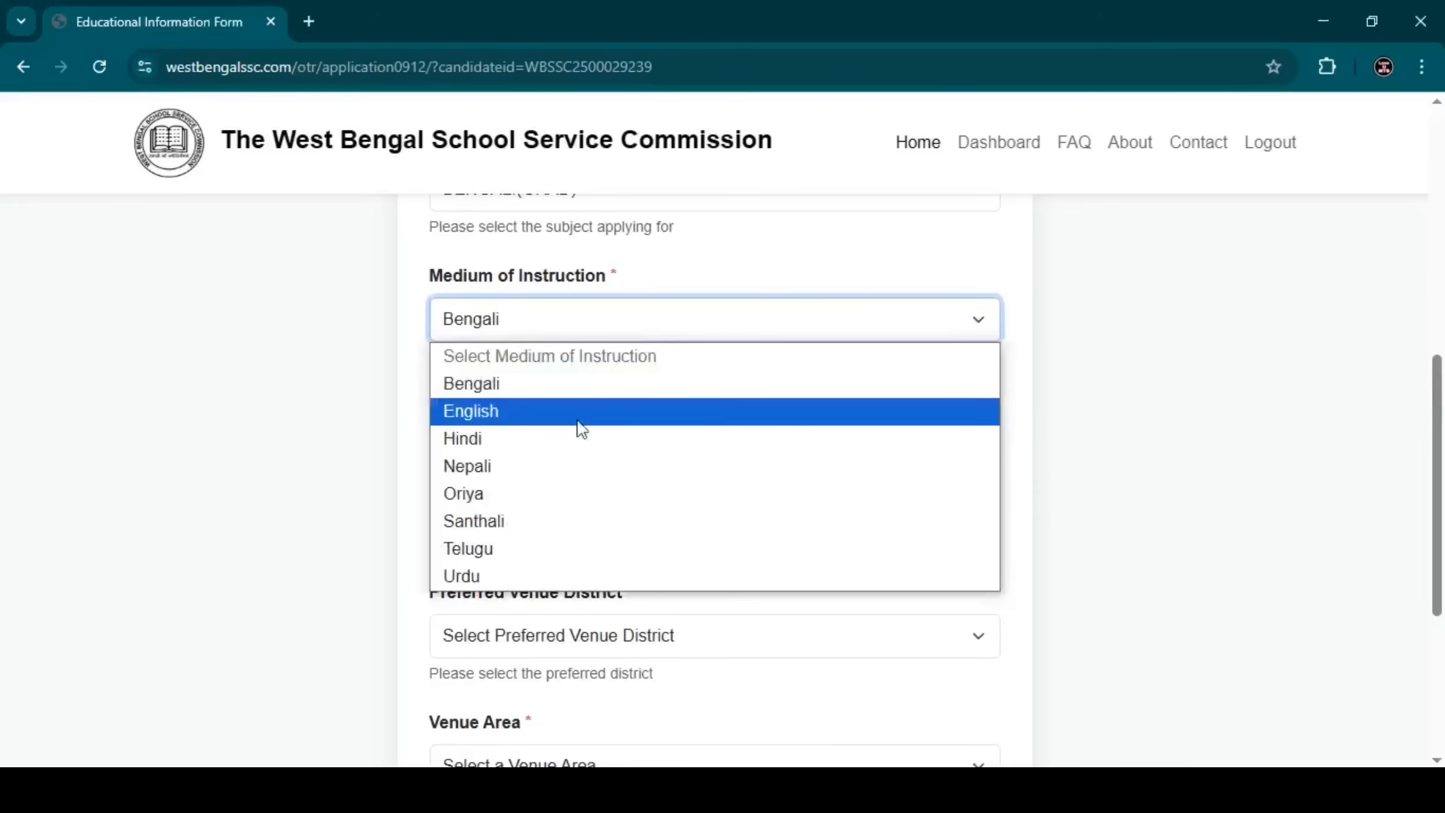
{"action": "left_click", "coordinate": [605, 335]}
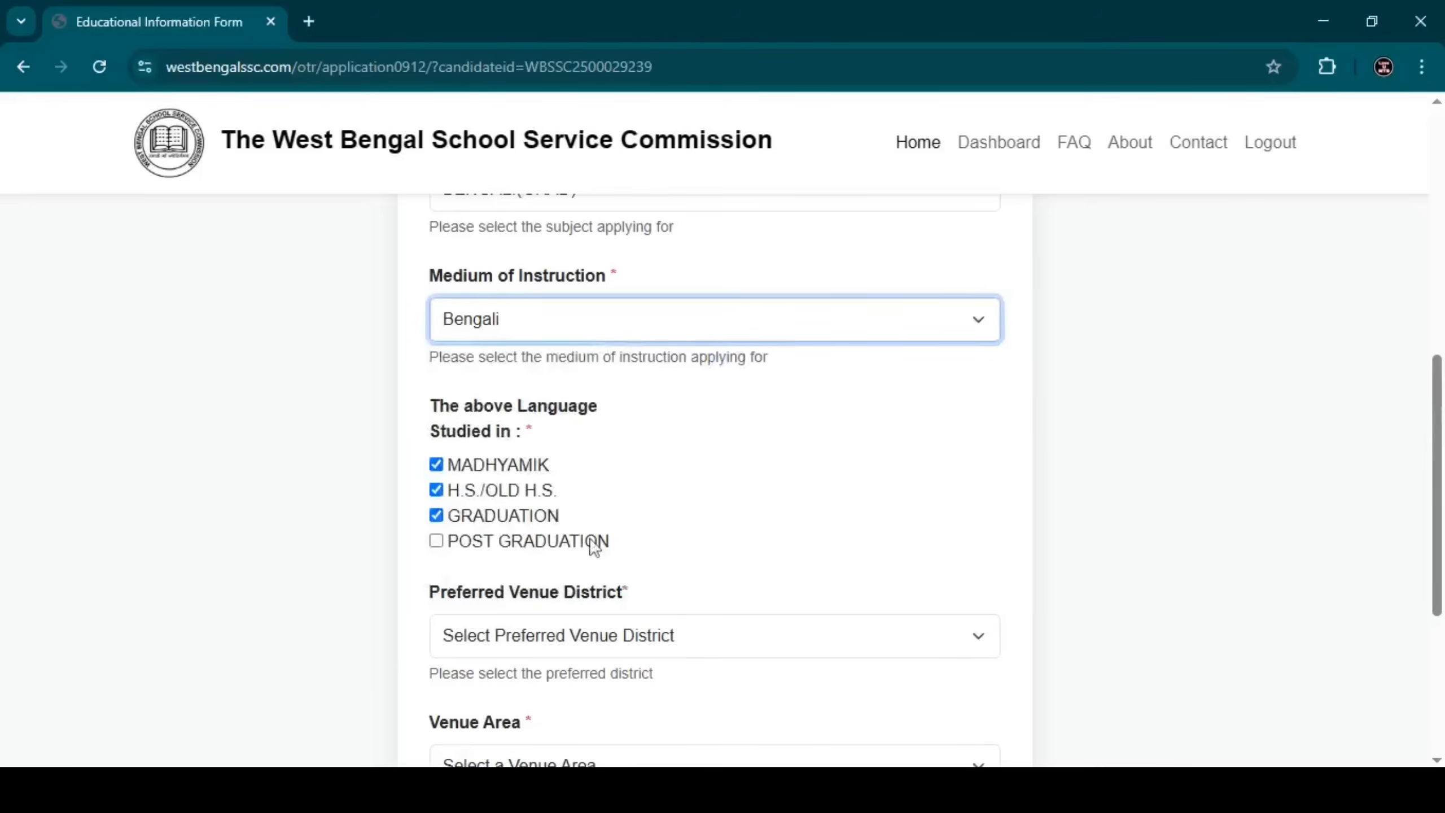
Set the venue to COOCHBEHAR district, MATHABHANGA area, and submit the application.
{"action": "scroll", "coordinate": [600, 540], "scroll_direction": "down", "scroll_amount": 2}
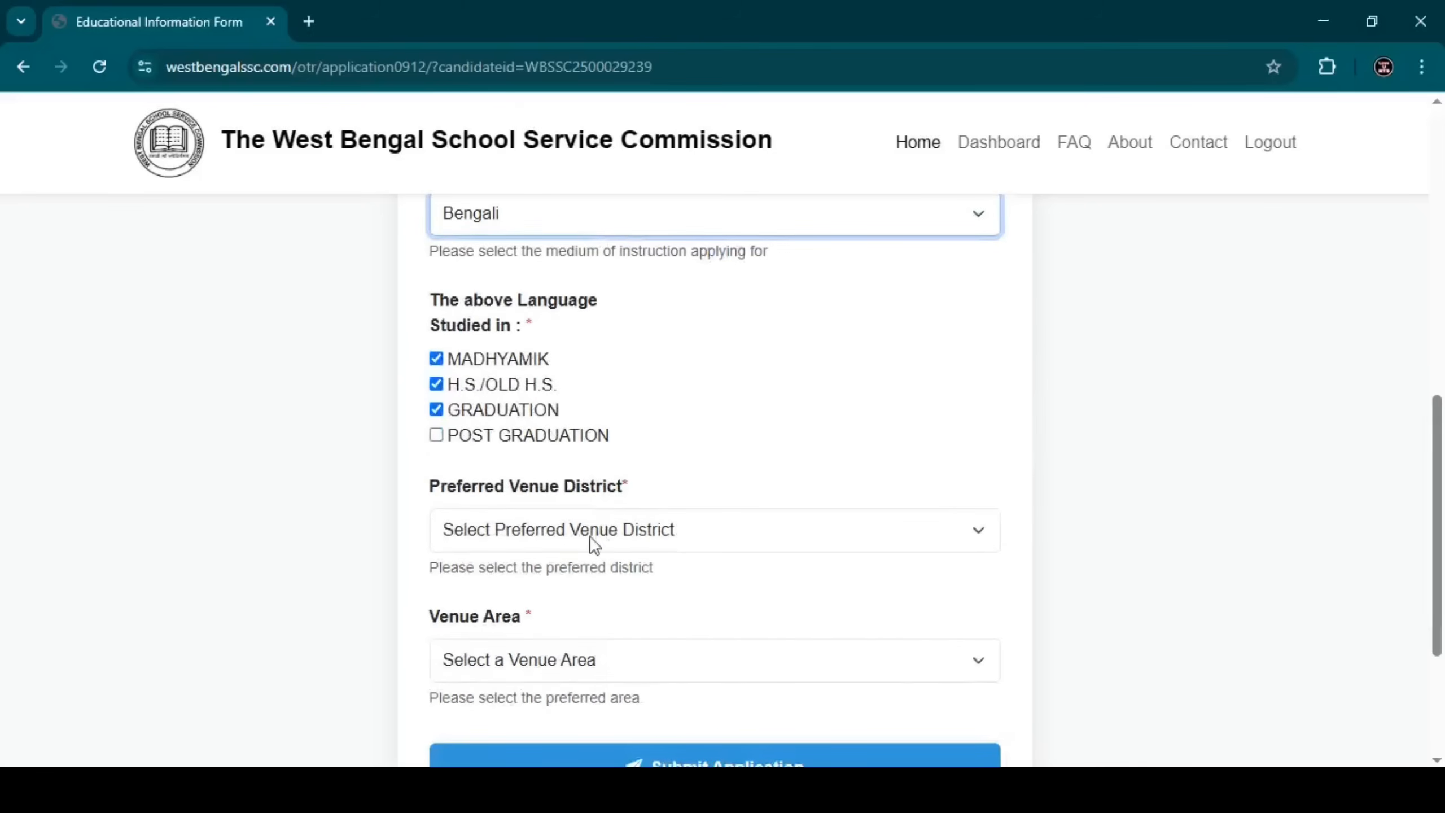
{"action": "left_click", "coordinate": [590, 539]}
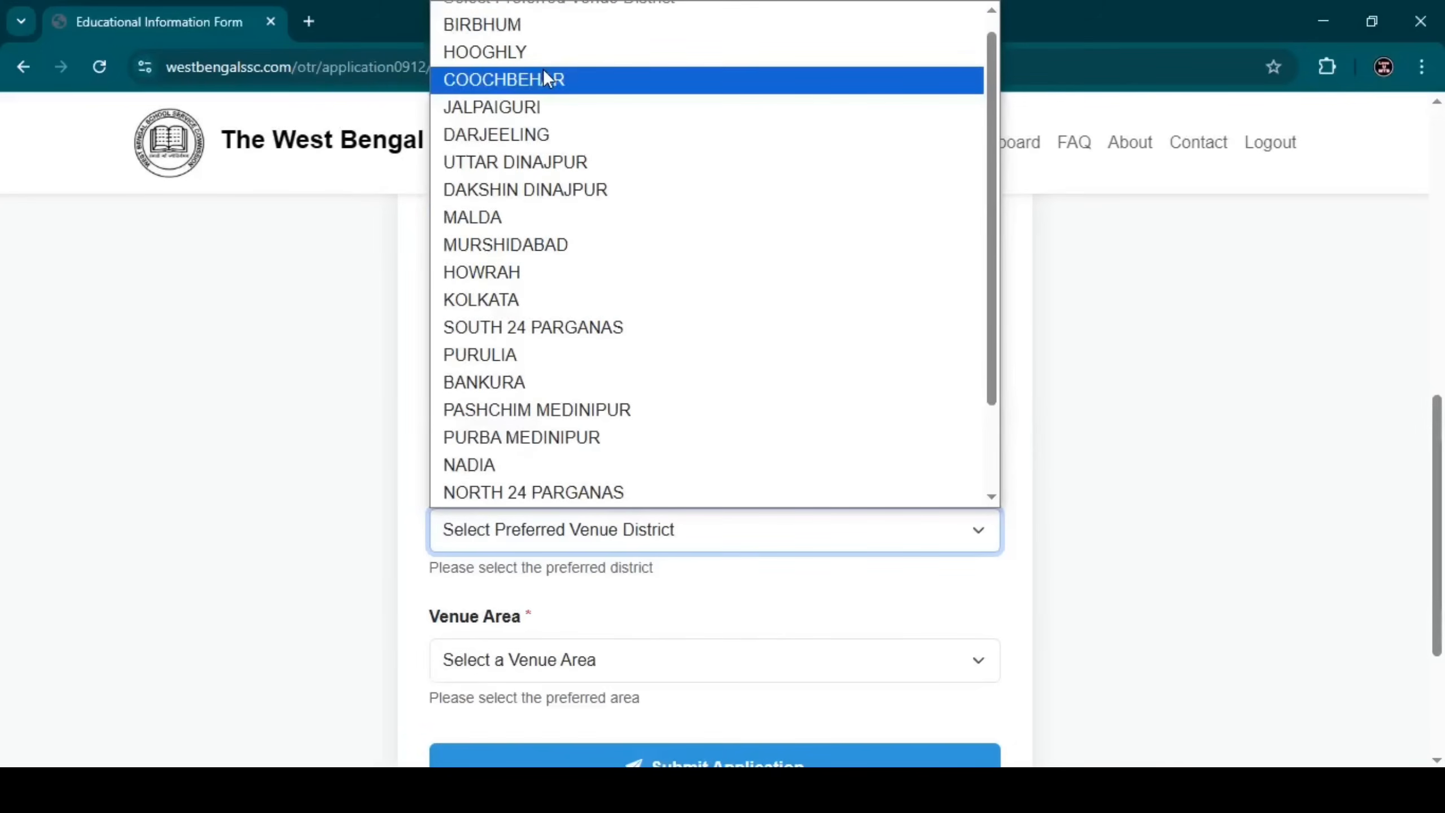
{"action": "left_click", "coordinate": [543, 77]}
{"action": "scroll", "coordinate": [595, 399], "scroll_direction": "down", "scroll_amount": 2}
{"action": "left_click", "coordinate": [585, 571]}
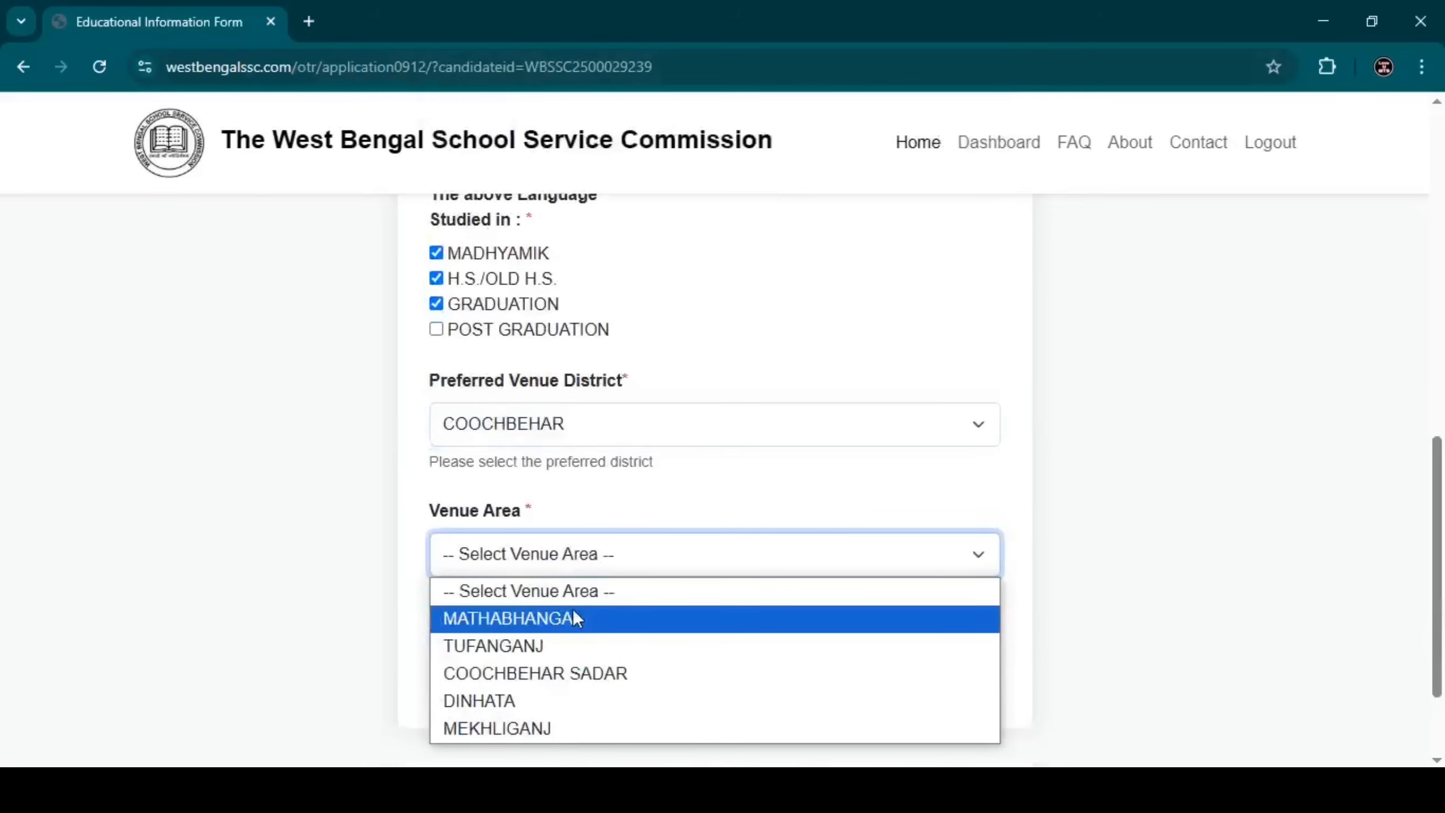
{"action": "left_click", "coordinate": [563, 619]}
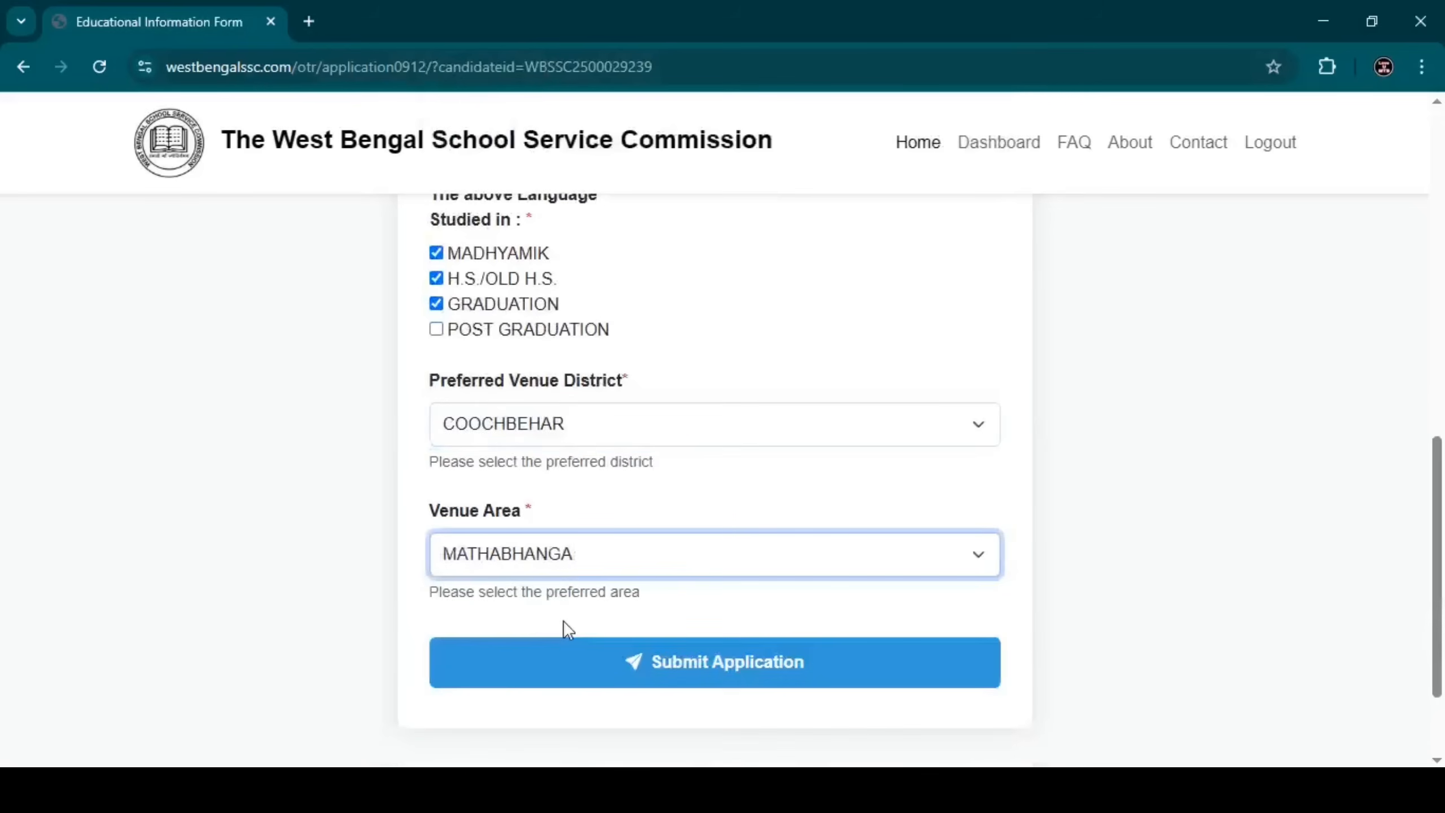
{"action": "left_click", "coordinate": [588, 671]}
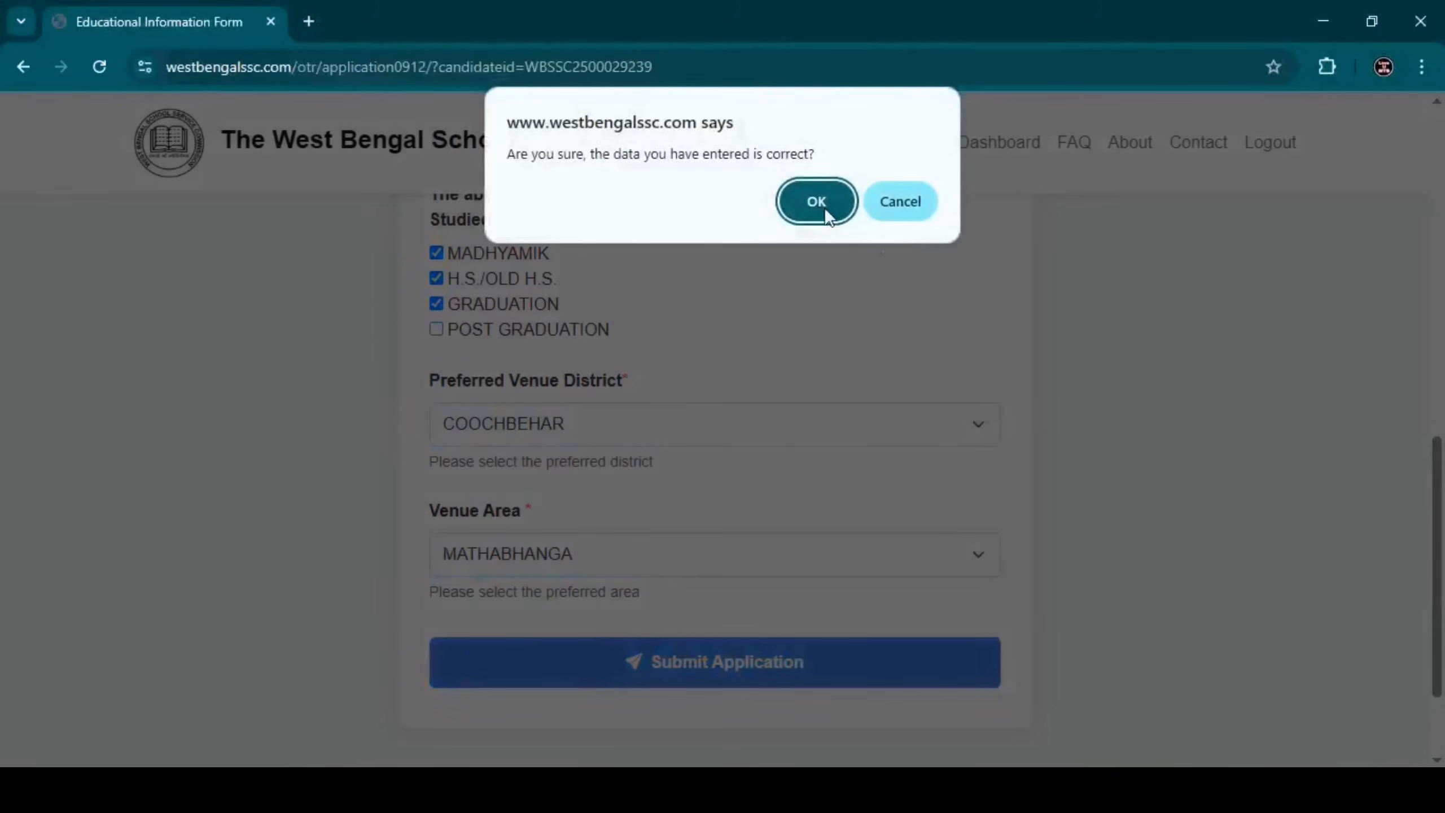
Confirm the submission, then download and review the application PDF in Acrobat.
{"action": "left_click", "coordinate": [822, 204]}
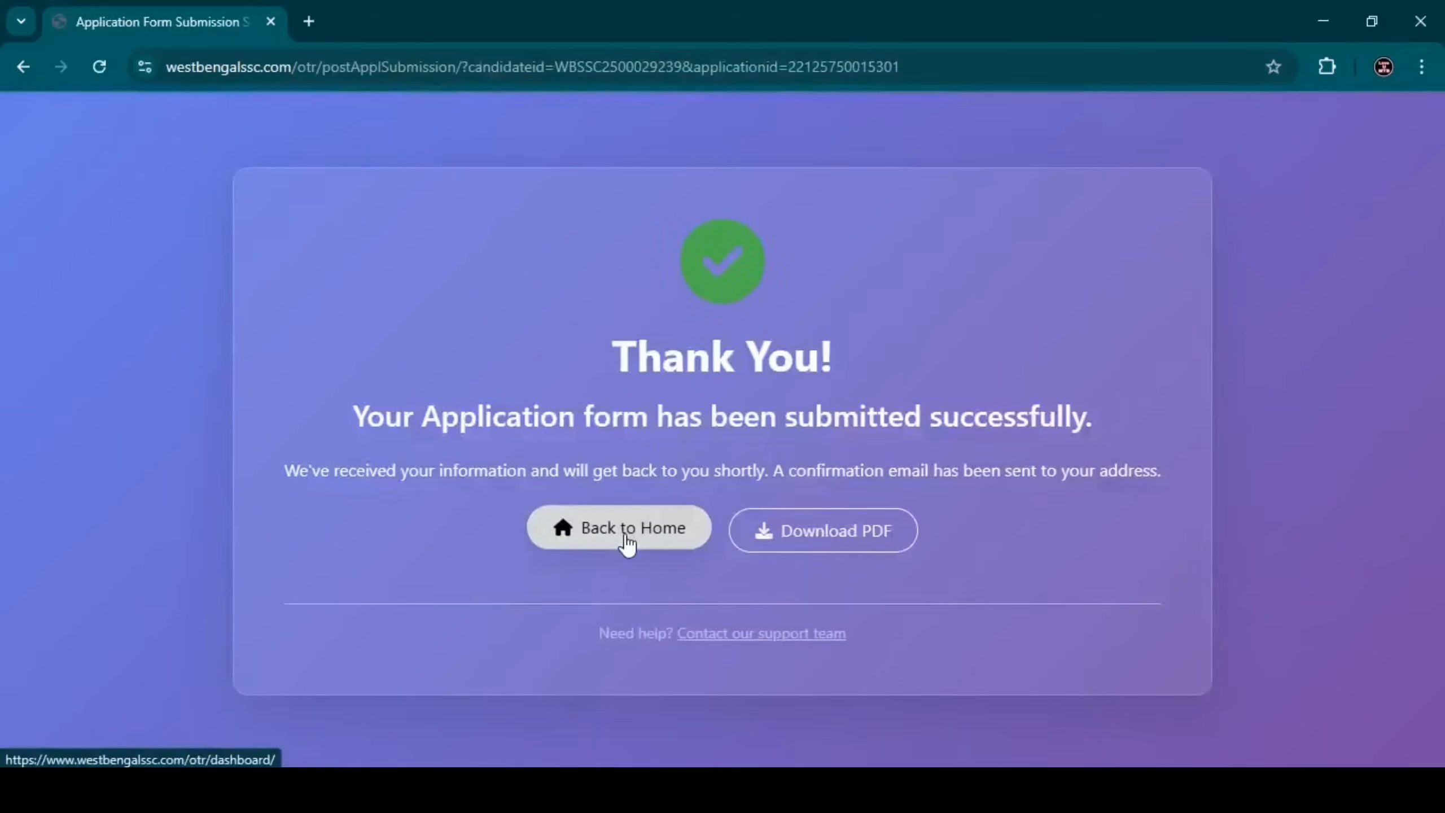
{"action": "left_click", "coordinate": [786, 536]}
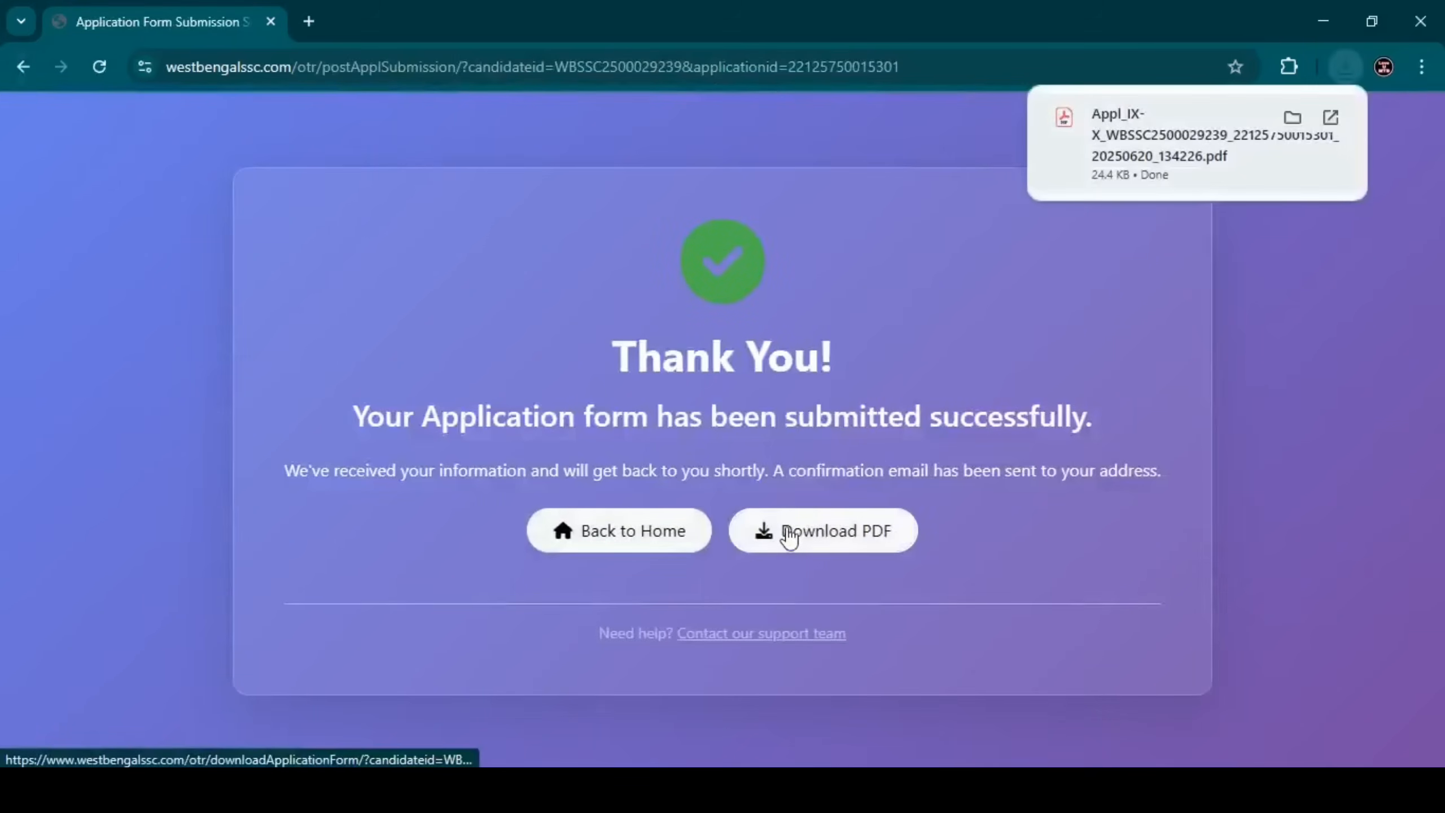
{"action": "left_click", "coordinate": [1065, 158]}
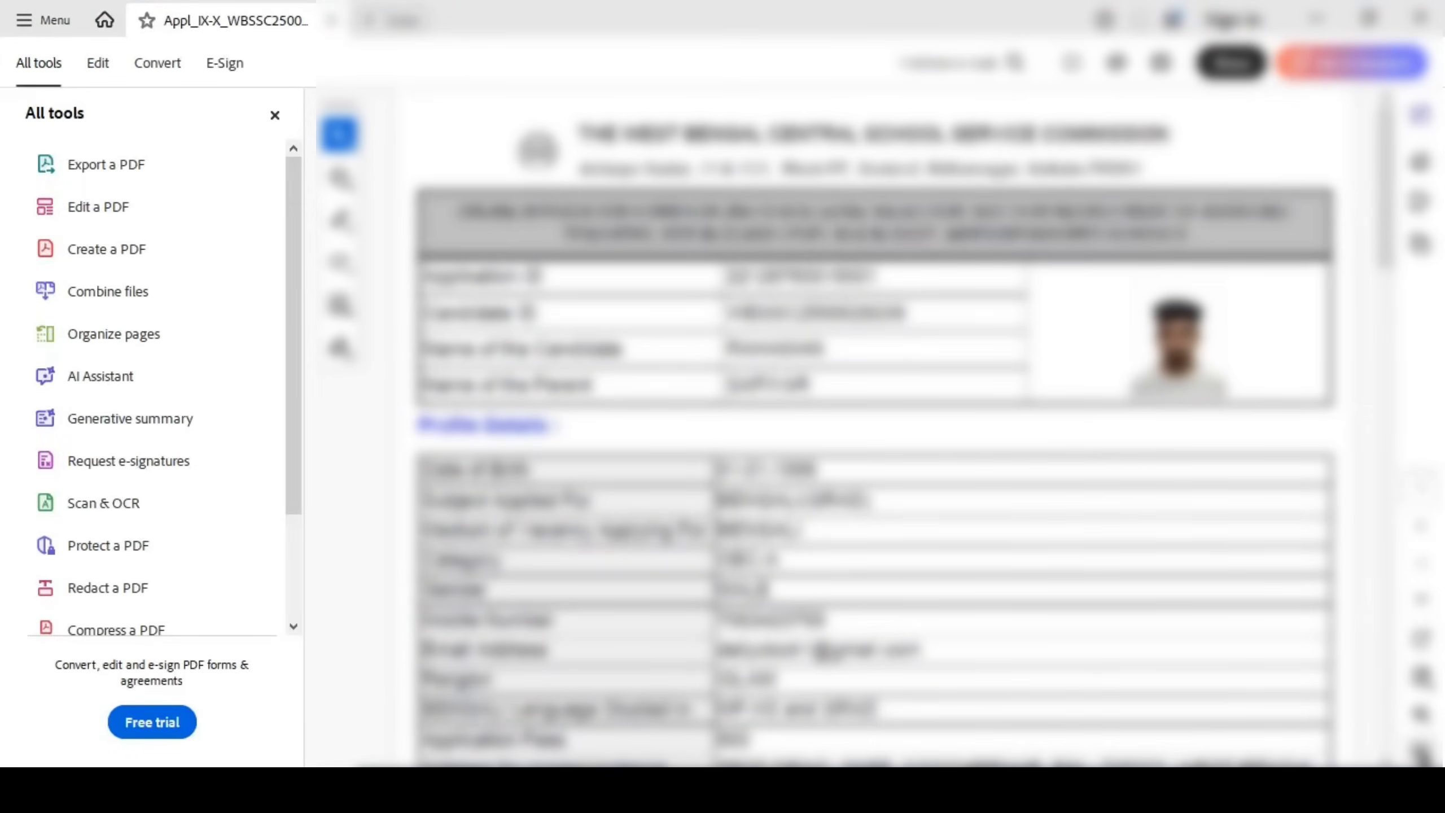
{"action": "left_click", "coordinate": [1421, 752]}
{"action": "left_click", "coordinate": [1421, 752]}
{"action": "left_click", "coordinate": [1421, 752]}
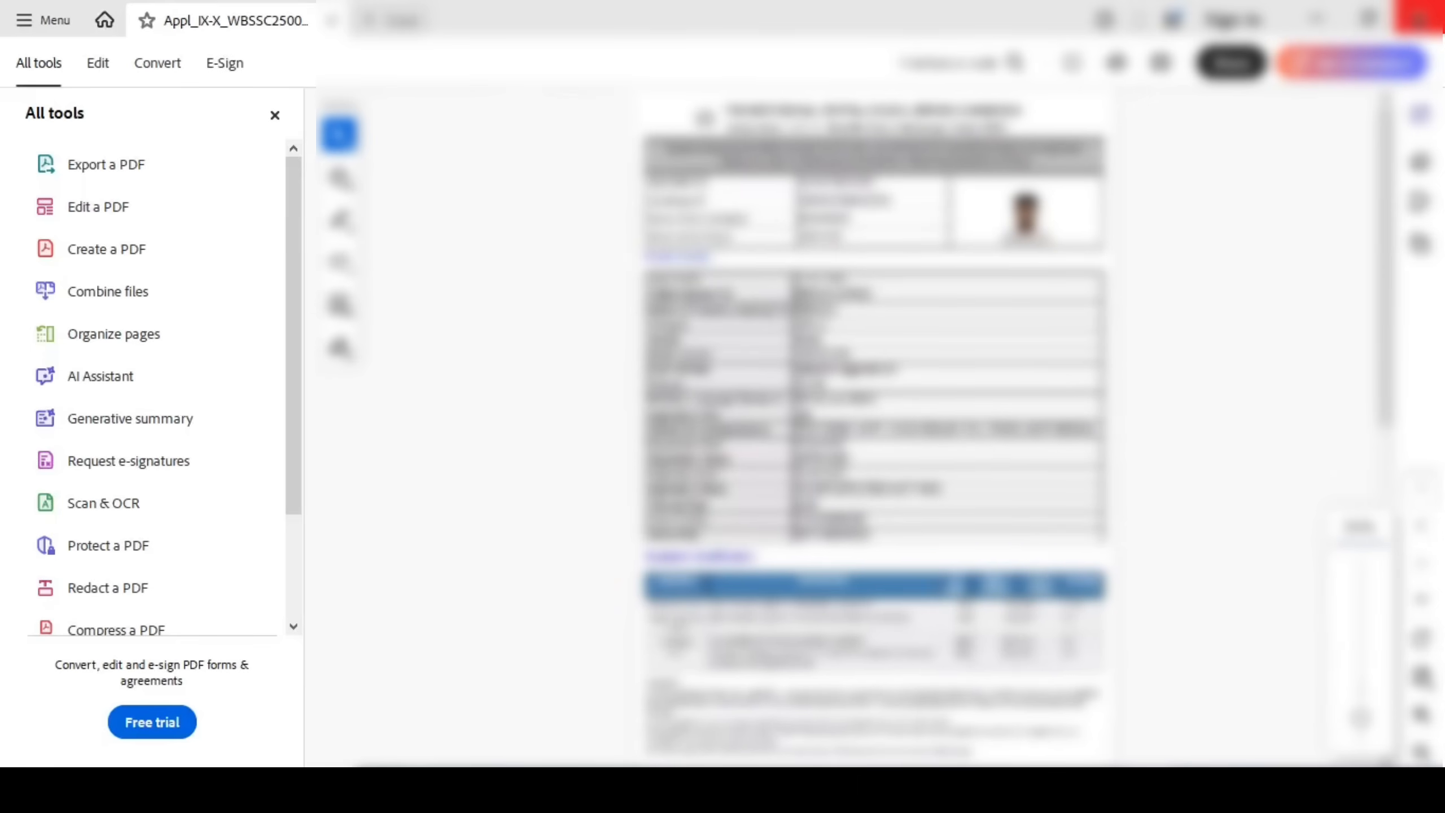
{"action": "left_click", "coordinate": [1420, 22]}
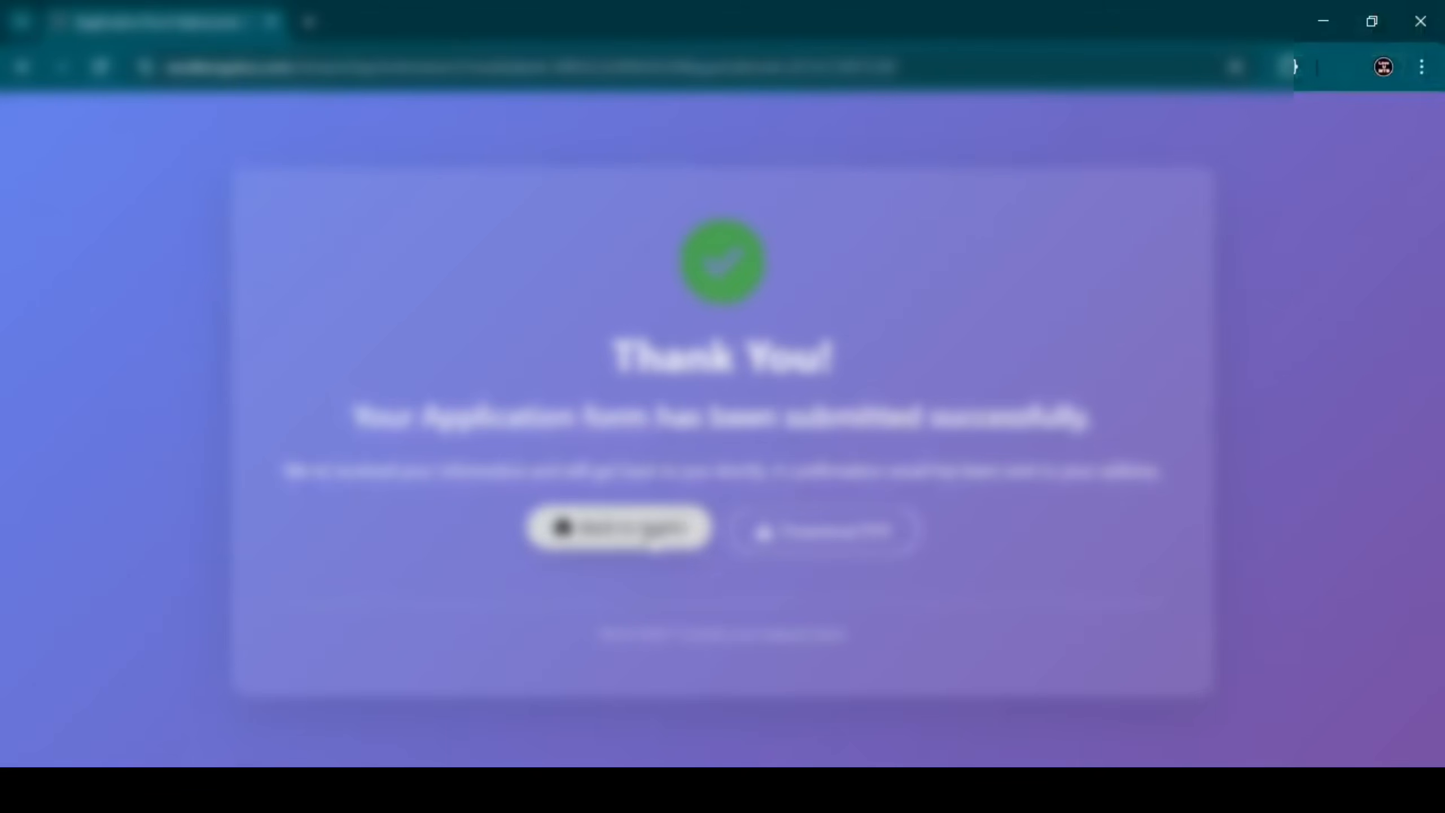
From the dashboard, start paying the Rs 500/- fee for the BENGALI(GRAD) application.
{"action": "left_click", "coordinate": [653, 537]}
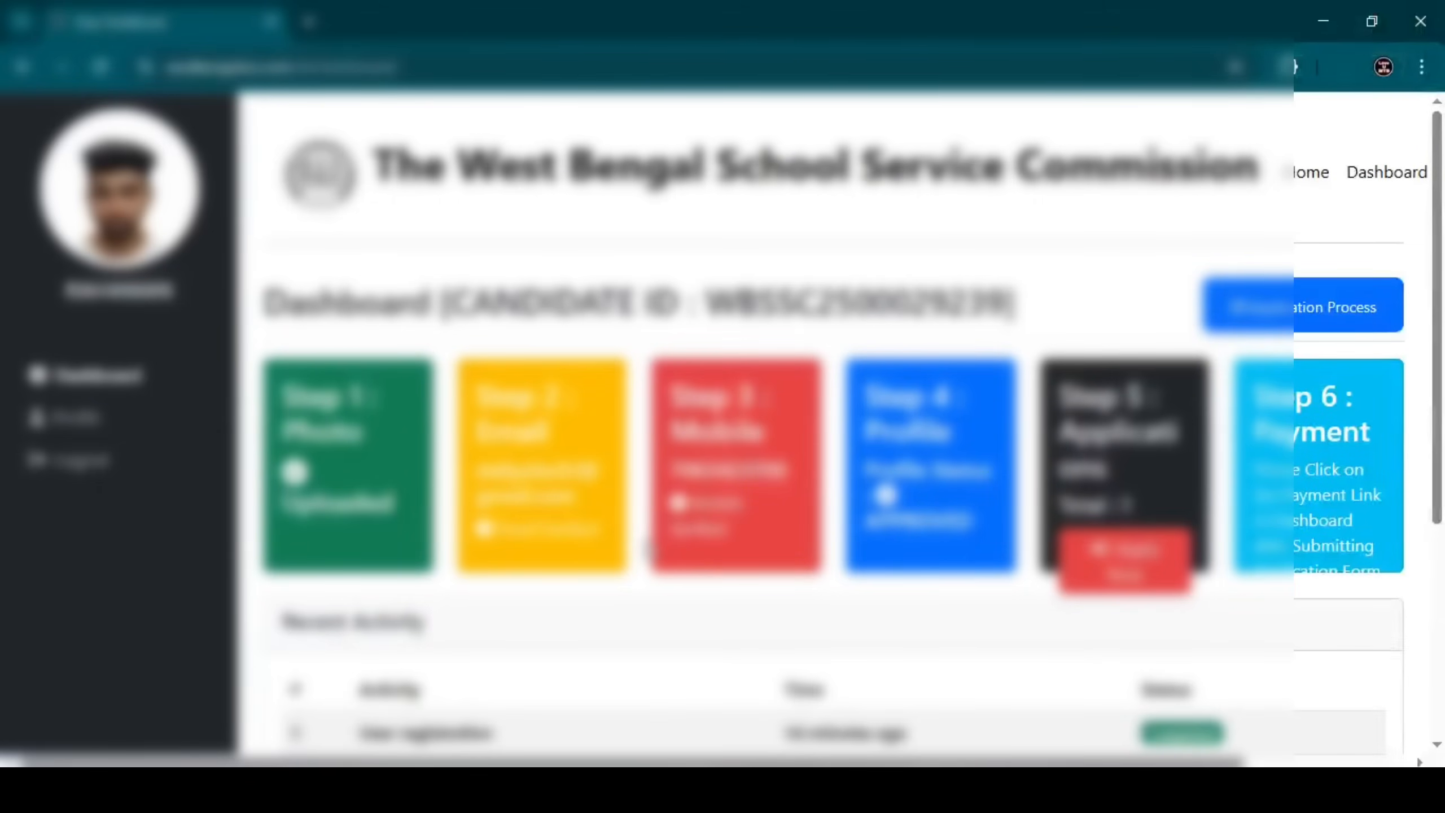
{"action": "scroll", "coordinate": [799, 518], "scroll_direction": "down", "scroll_amount": 2}
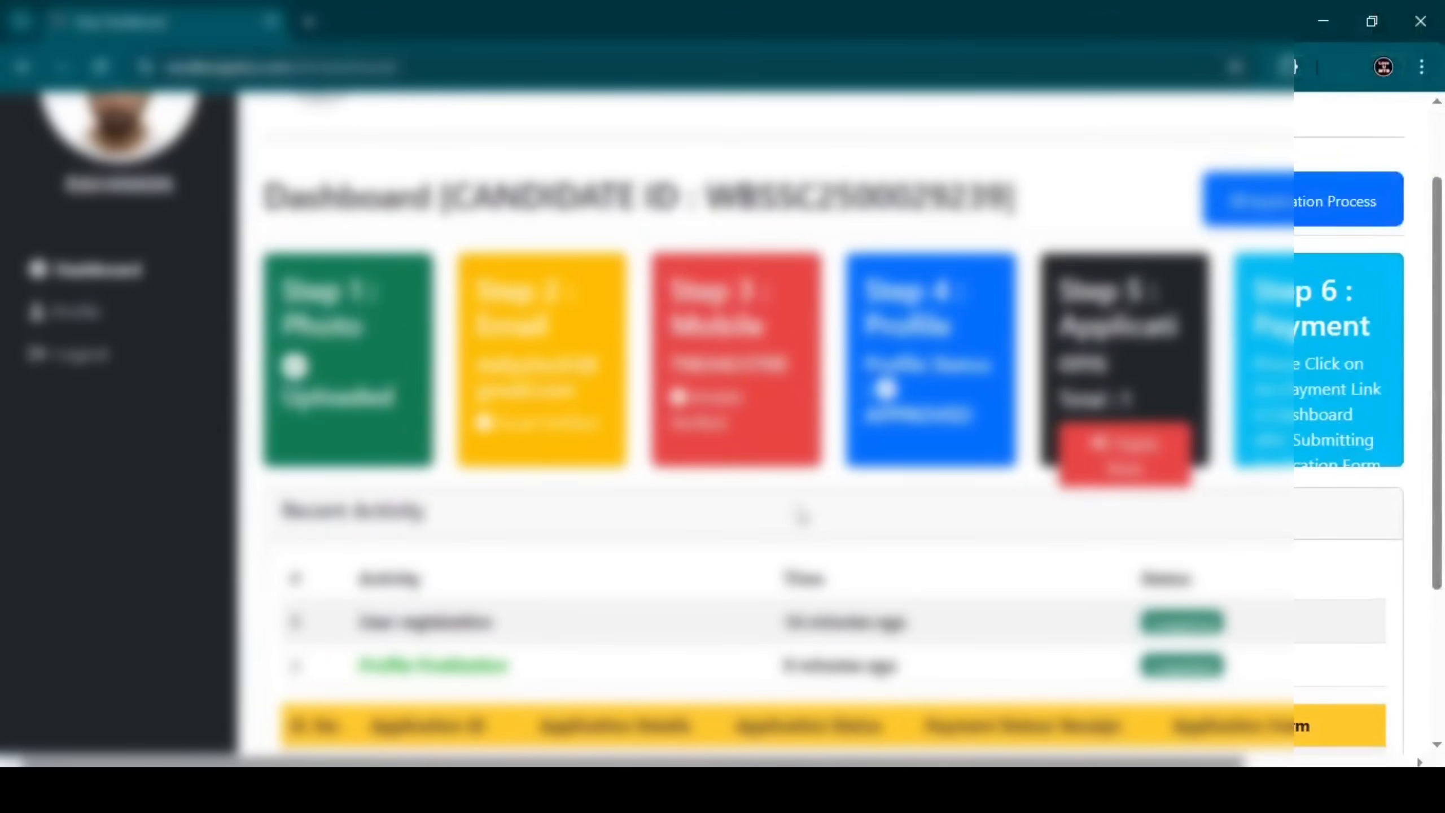
{"action": "scroll", "coordinate": [799, 507], "scroll_direction": "down", "scroll_amount": 1}
{"action": "scroll", "coordinate": [799, 506], "scroll_direction": "up", "scroll_amount": 1}
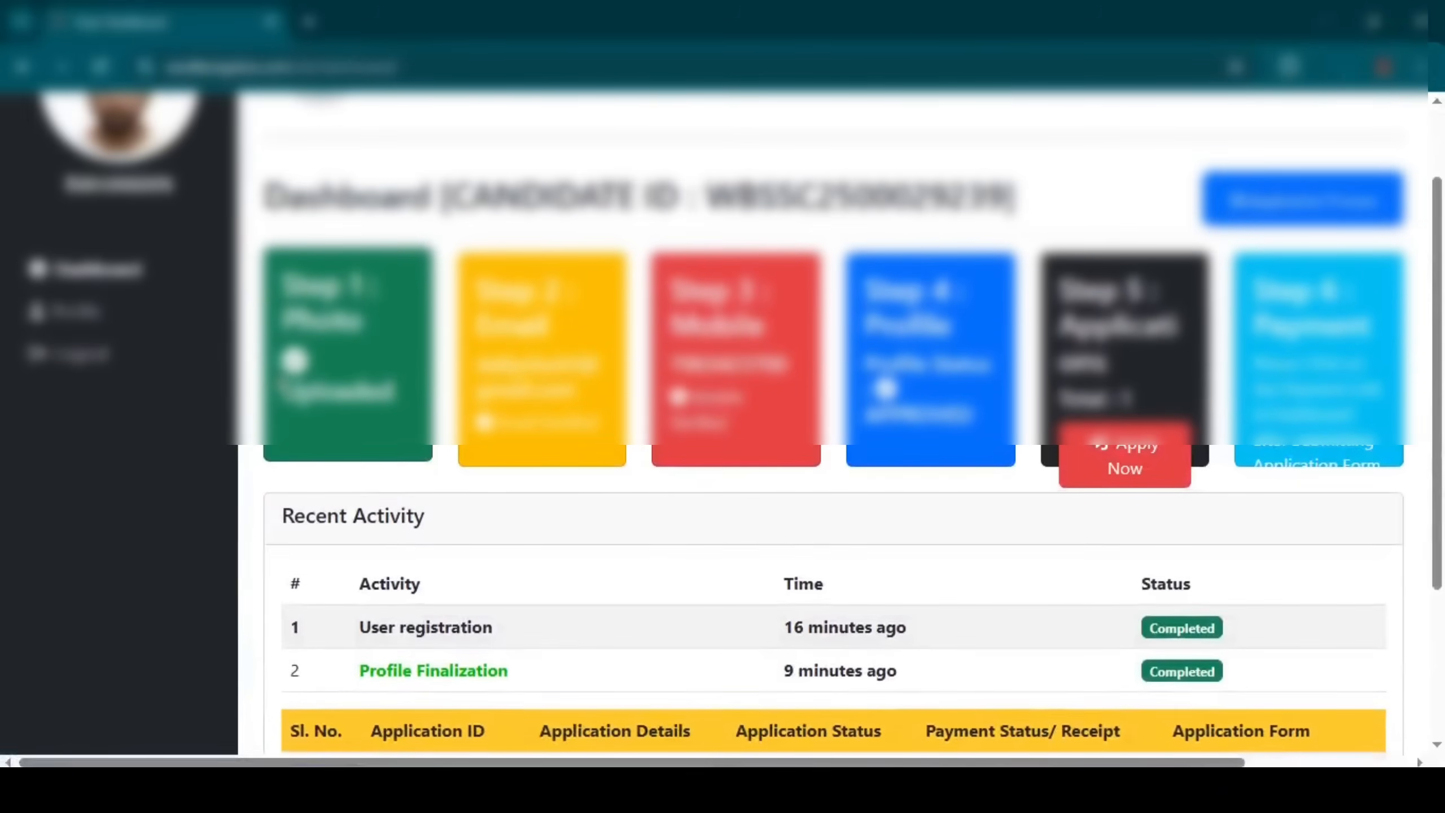
{"action": "scroll", "coordinate": [304, 395], "scroll_direction": "down", "scroll_amount": 4}
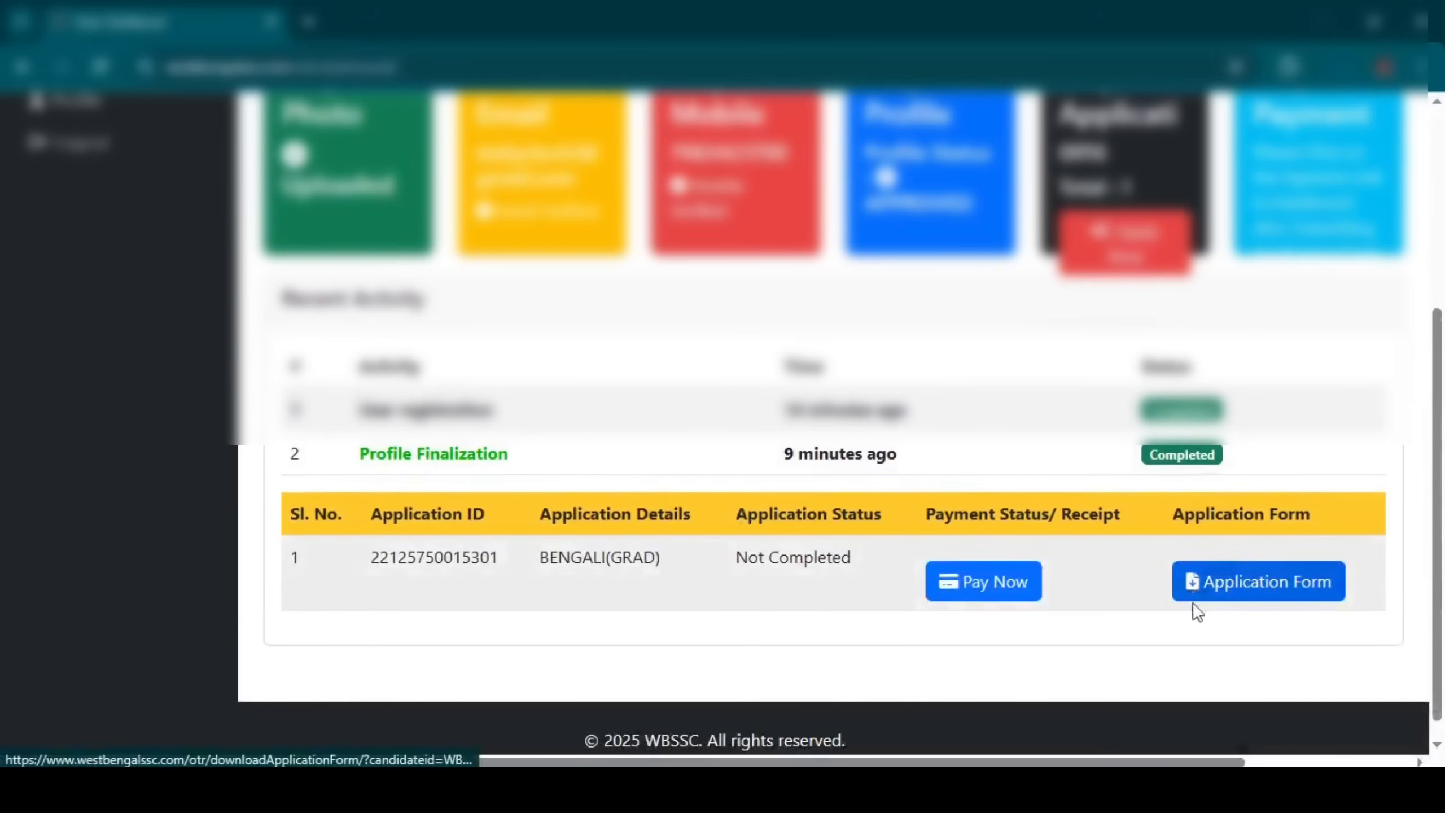
{"action": "left_click", "coordinate": [964, 595]}
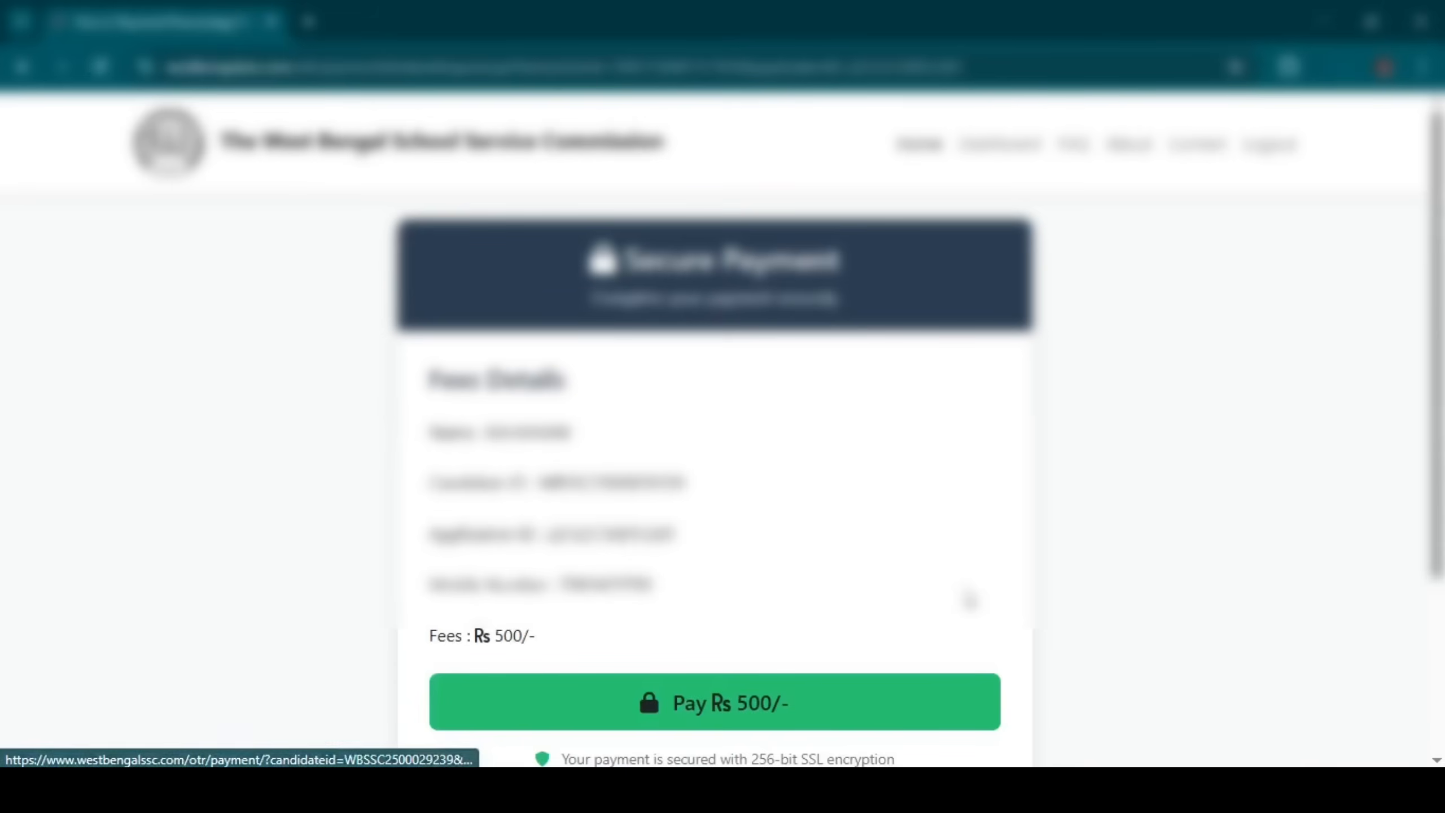
{"action": "scroll", "coordinate": [706, 546], "scroll_direction": "down", "scroll_amount": 2}
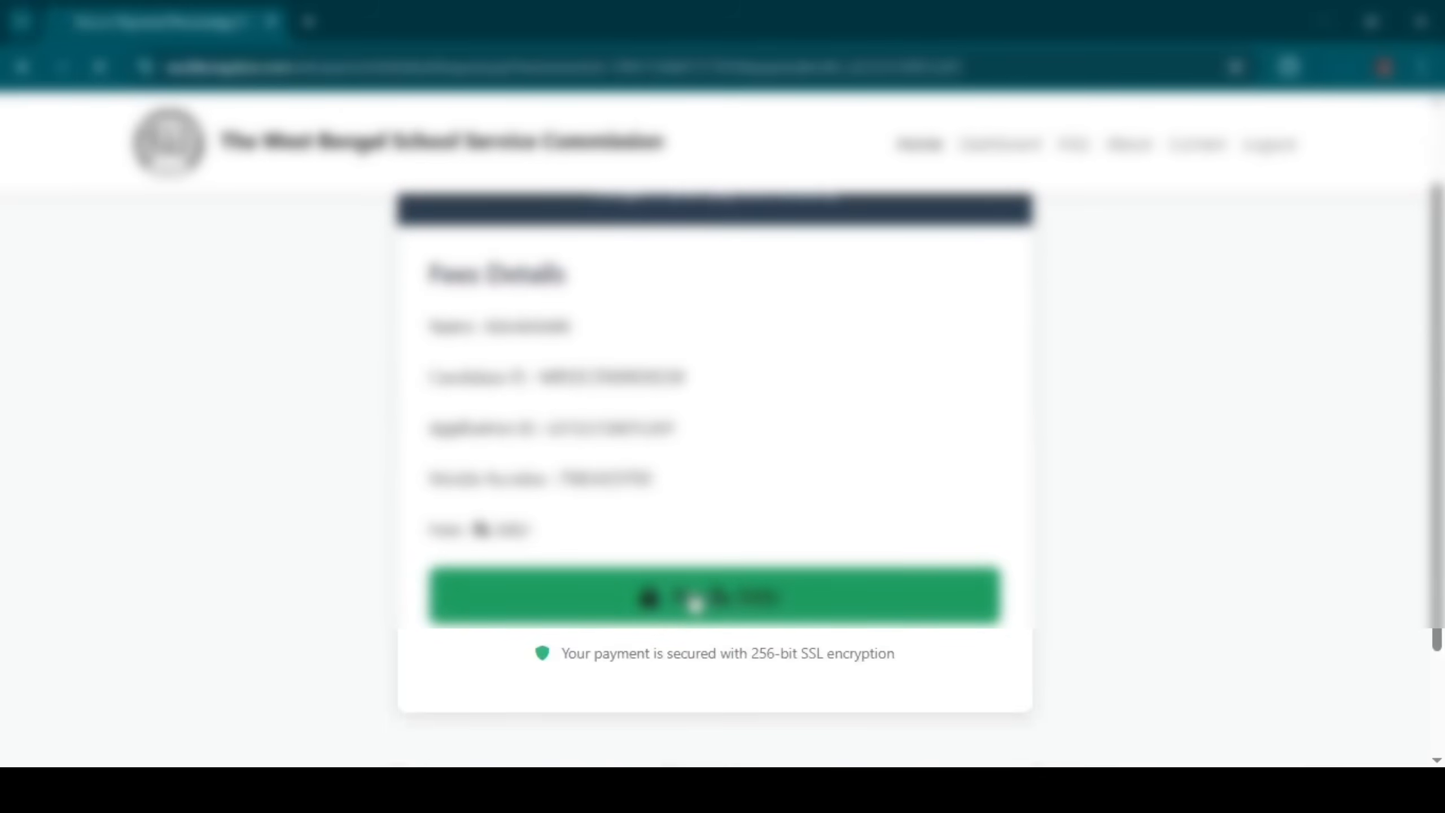
{"action": "left_click", "coordinate": [694, 602]}
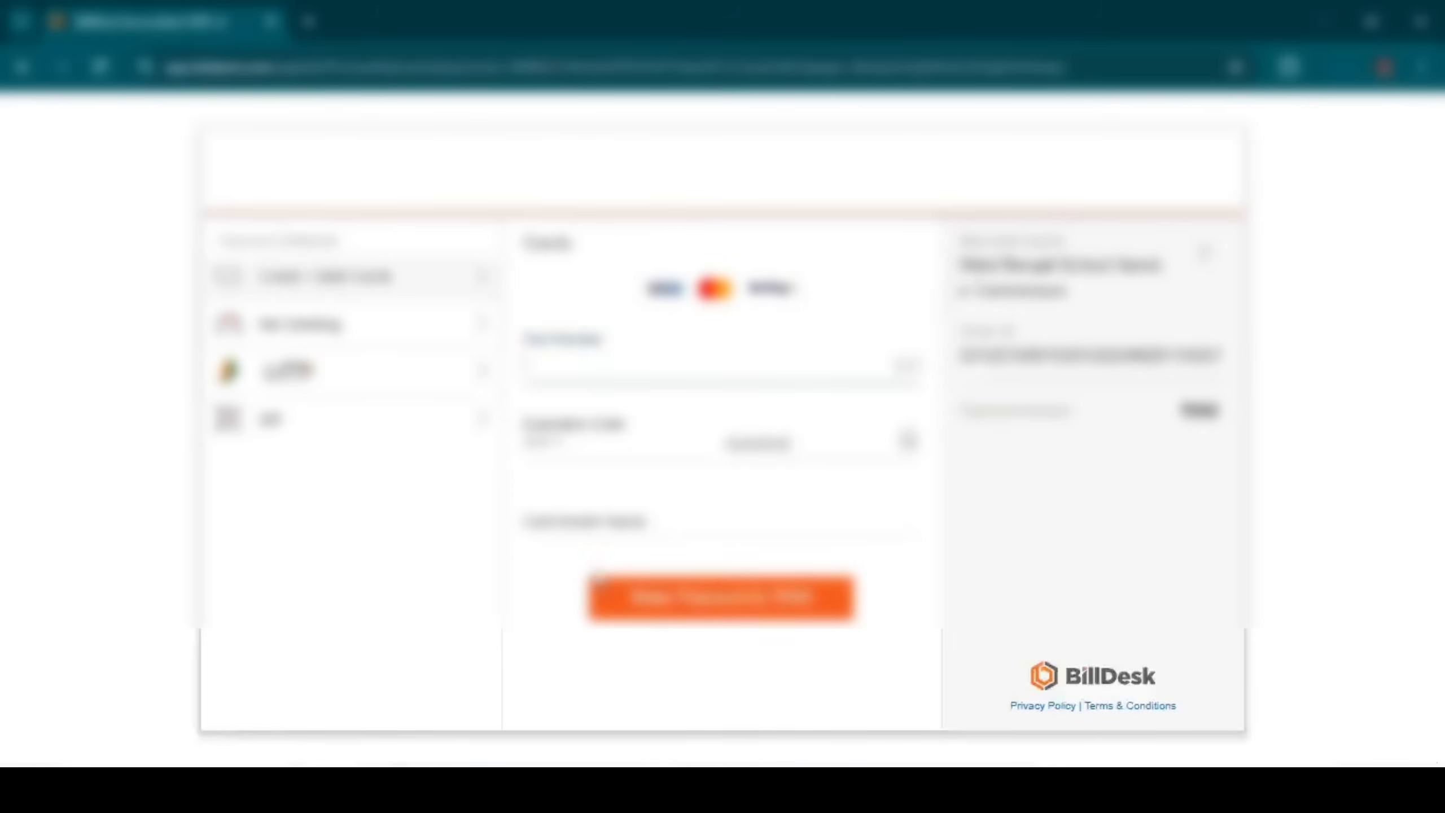
Pay the ₹500 fee by QR with BHIM UPI and generate the payment QR.
{"action": "left_click", "coordinate": [336, 336]}
{"action": "left_click", "coordinate": [343, 385]}
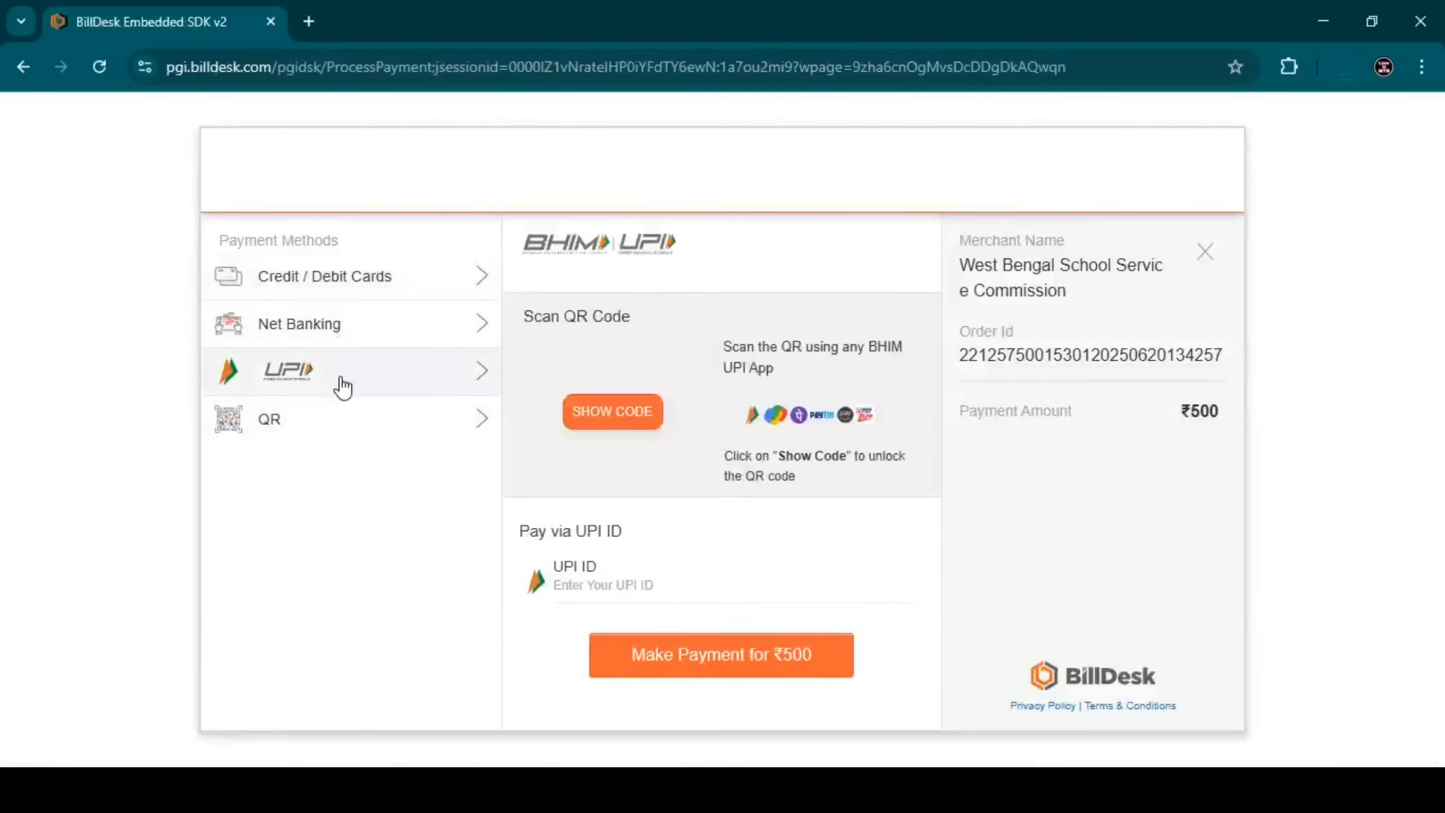
{"action": "left_click", "coordinate": [325, 424]}
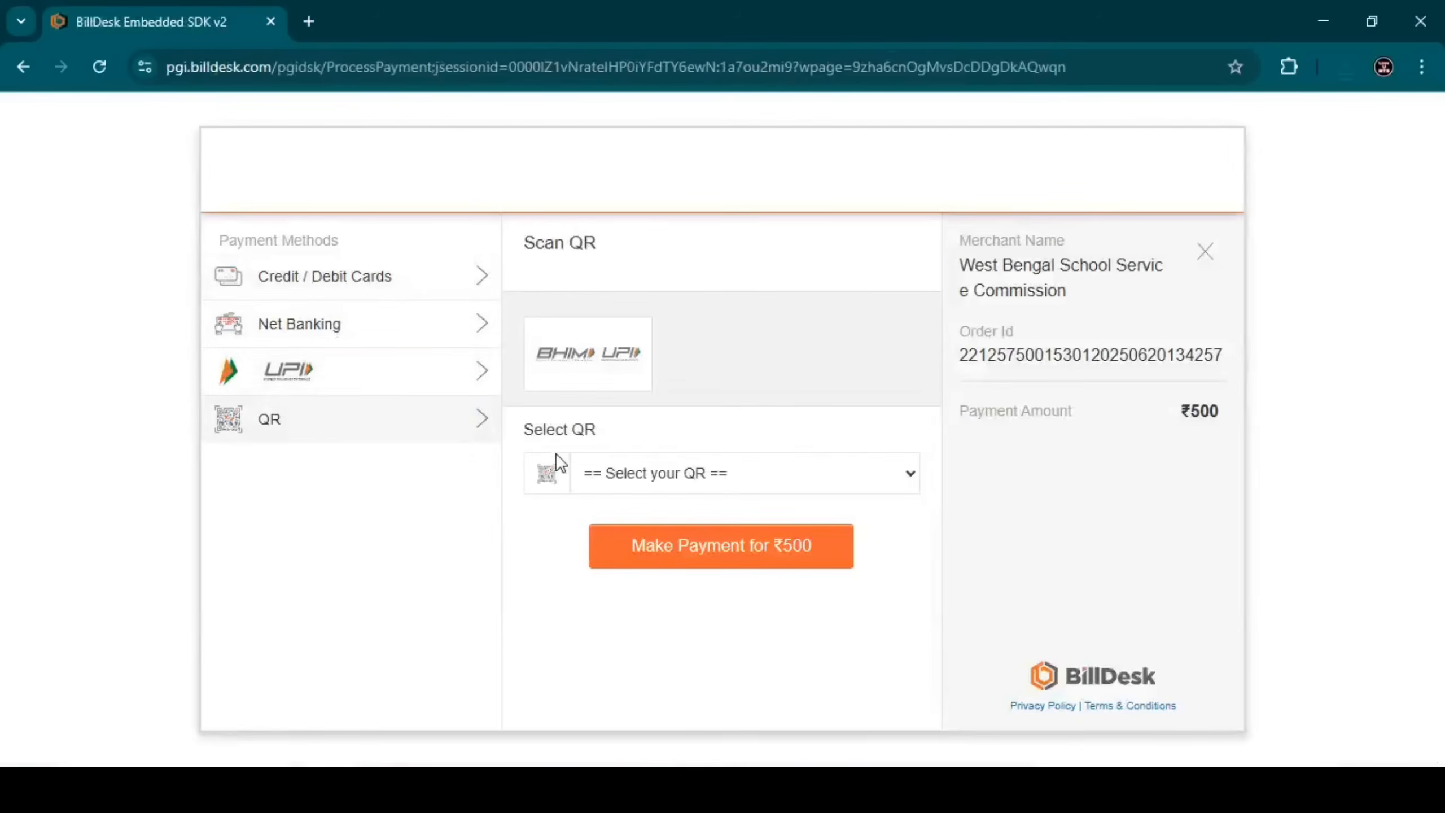
{"action": "left_click", "coordinate": [652, 473]}
{"action": "left_click", "coordinate": [641, 535]}
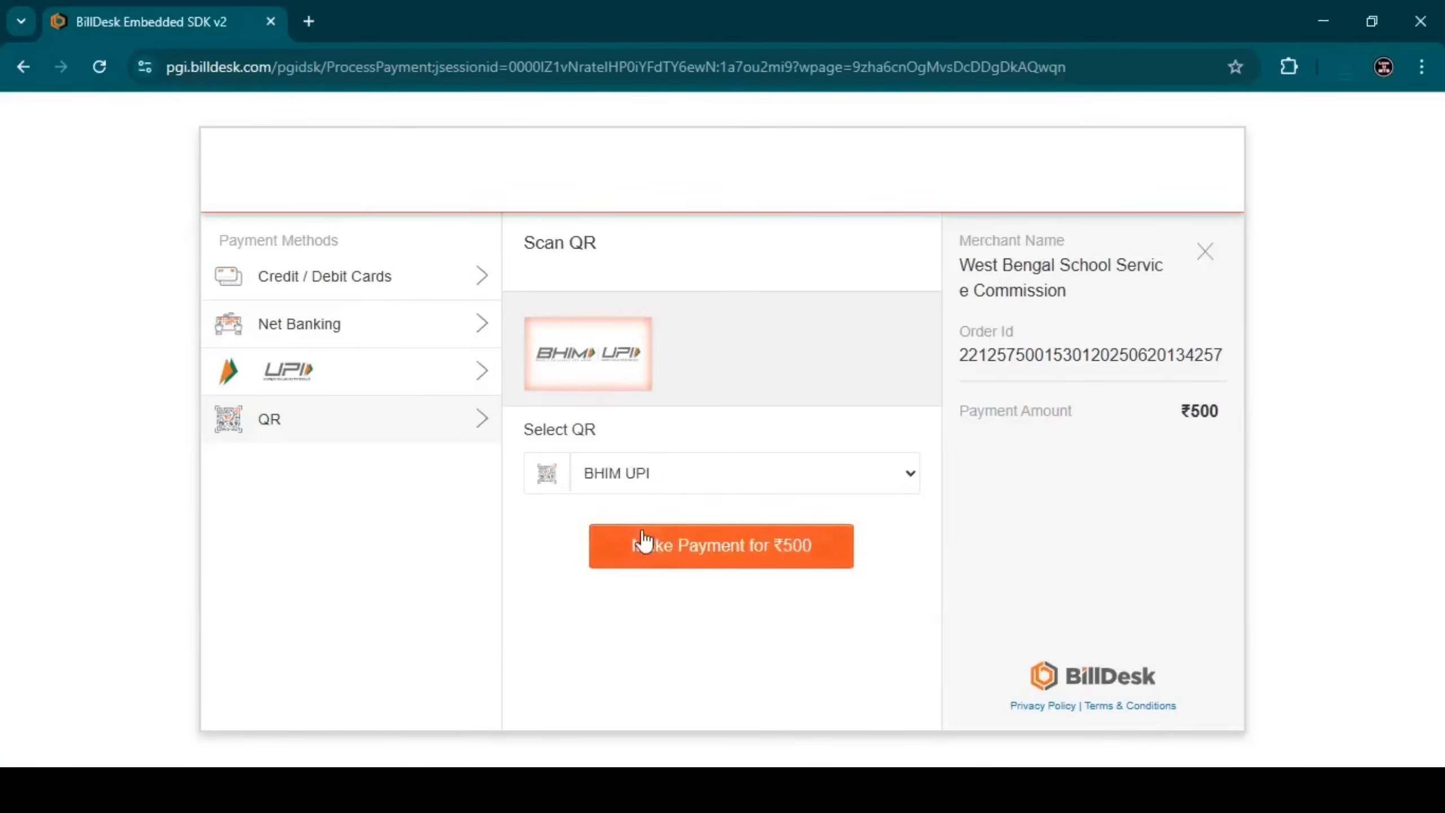
{"action": "left_click", "coordinate": [703, 562]}
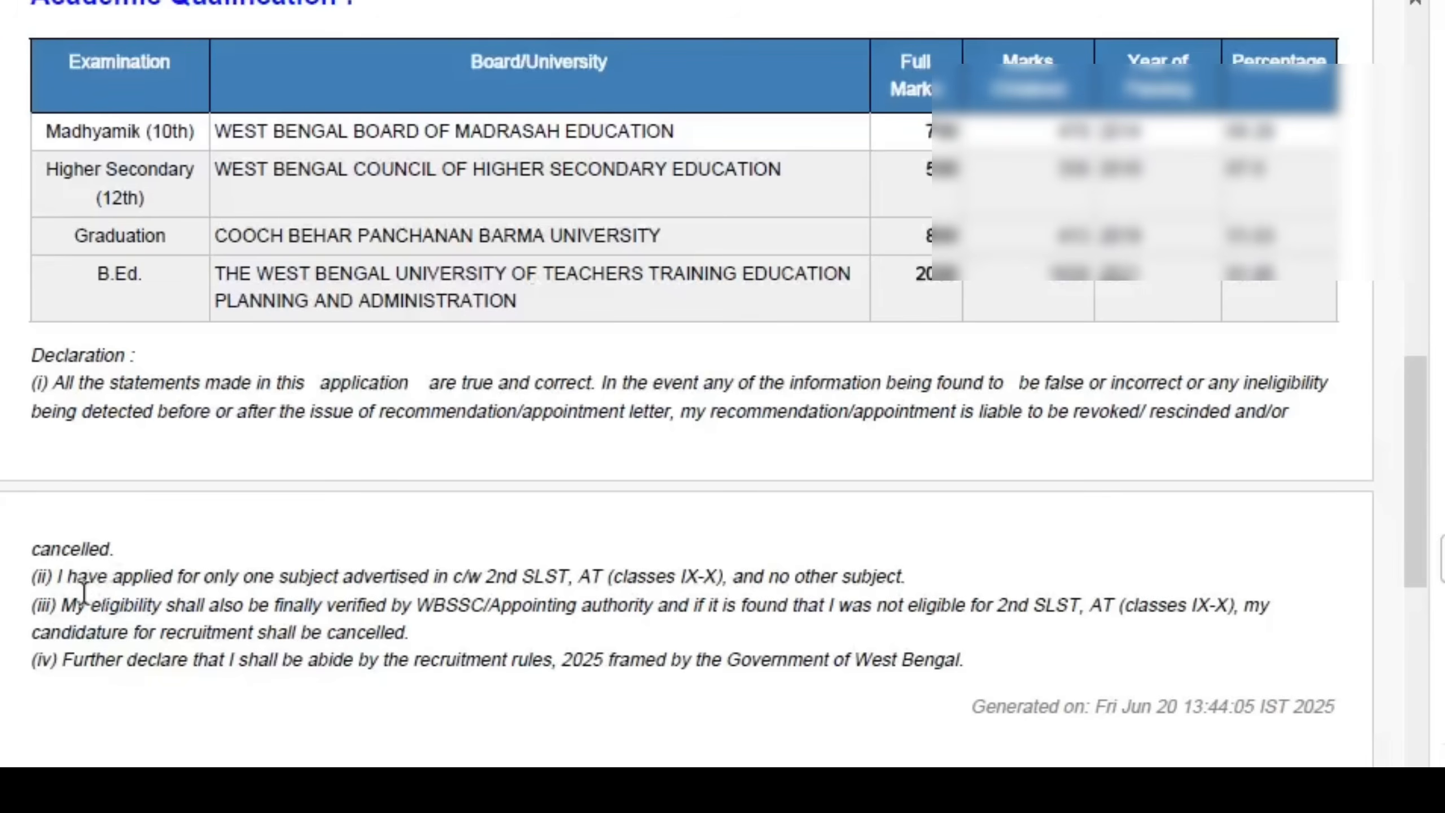
Select declaration line (ii) about applying for only one subject in Acrobat to highlight it.
{"action": "left_click_drag", "start_coordinate": [57, 578], "coordinate": [174, 580]}
{"action": "left_click_drag", "start_coordinate": [265, 578], "coordinate": [980, 544]}
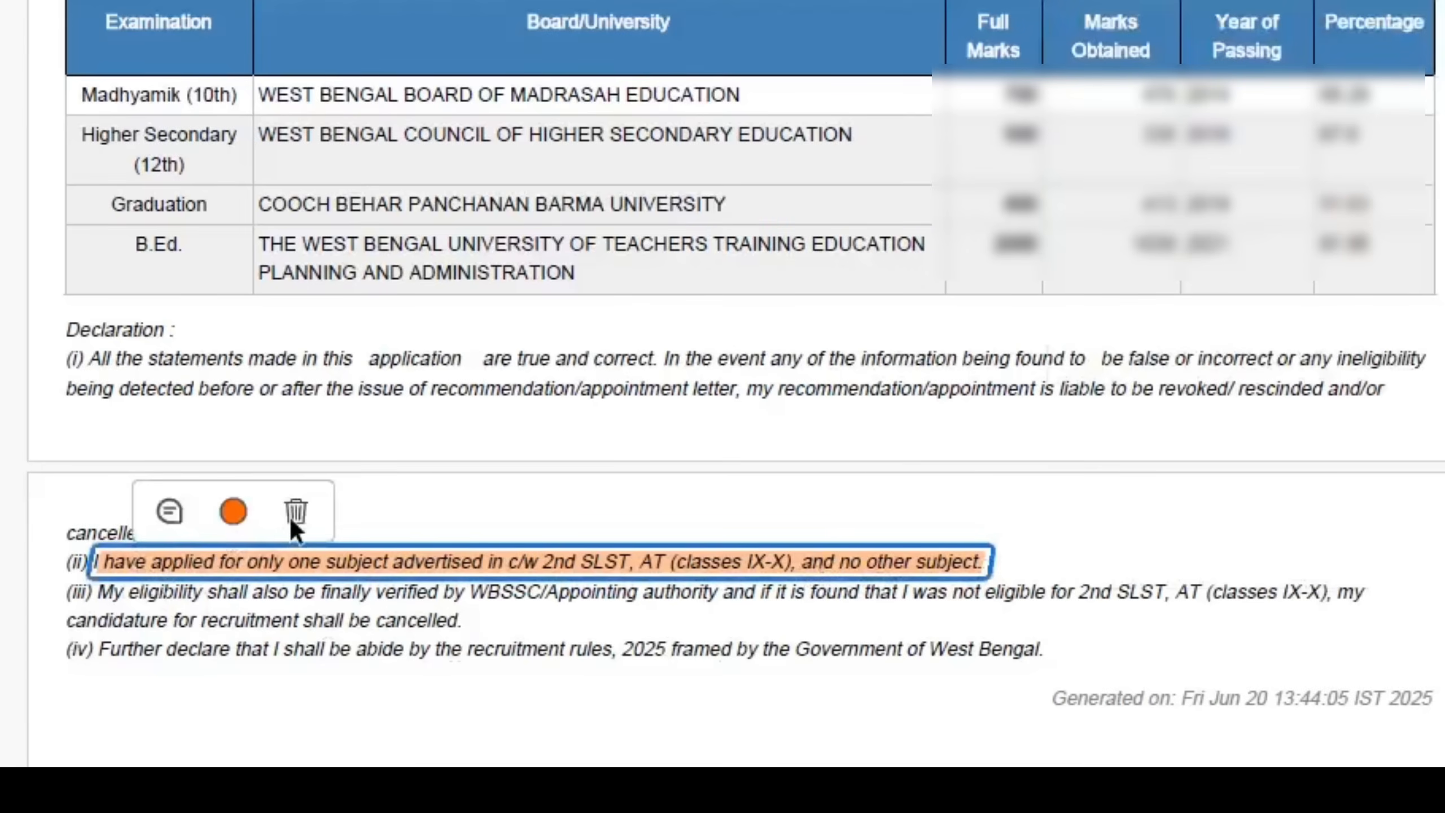